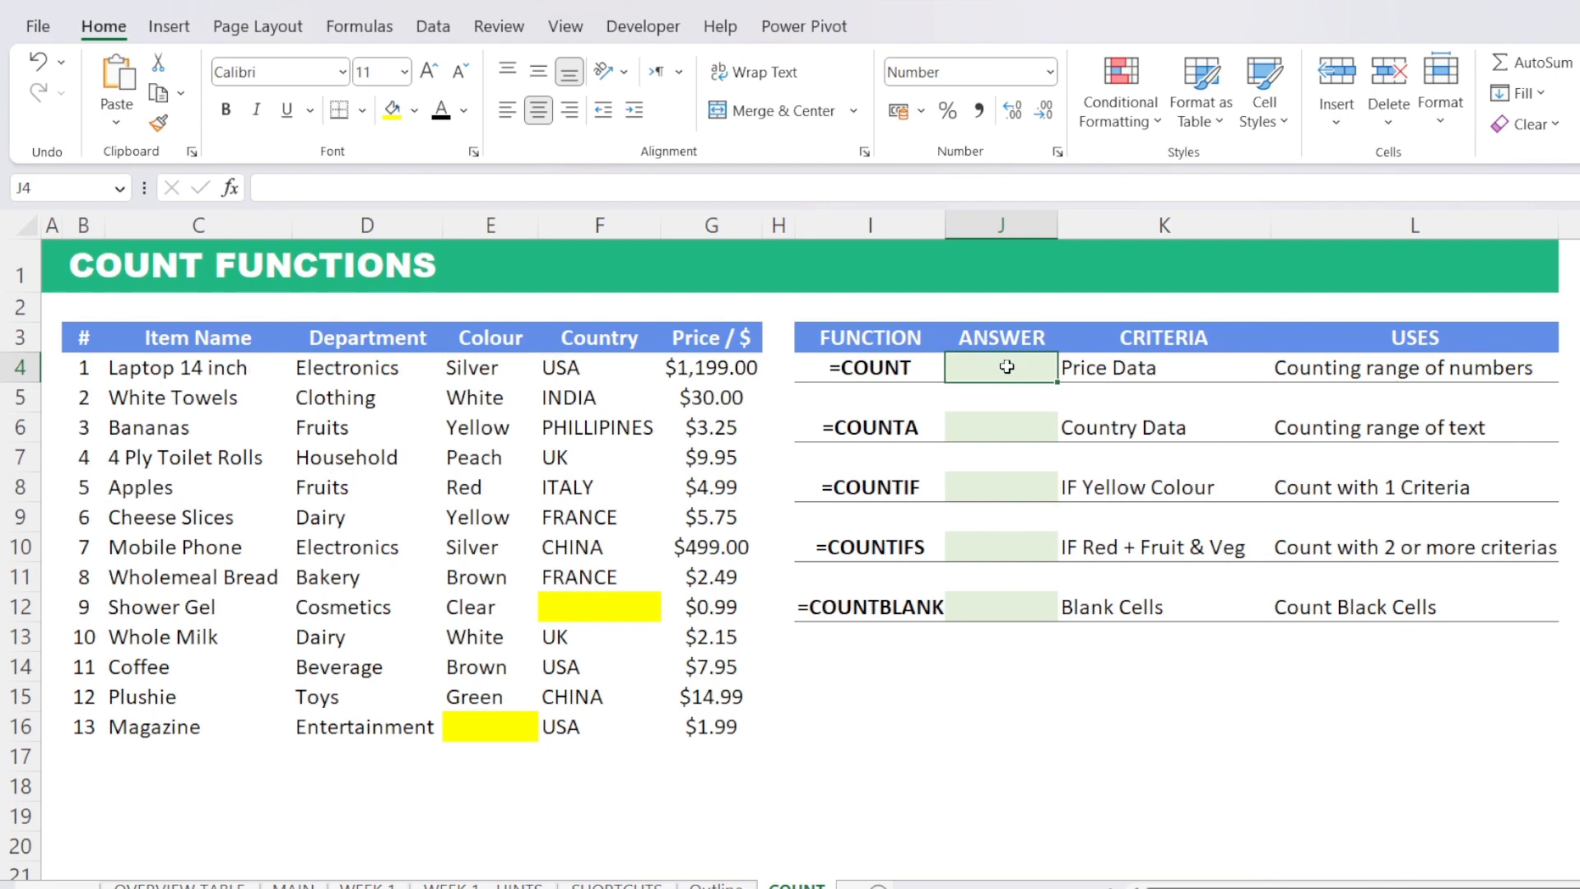
- Count the price entries in J4 with the formula =COUNT(G4:G16)
left_click_drag(705, 367, 725, 732)
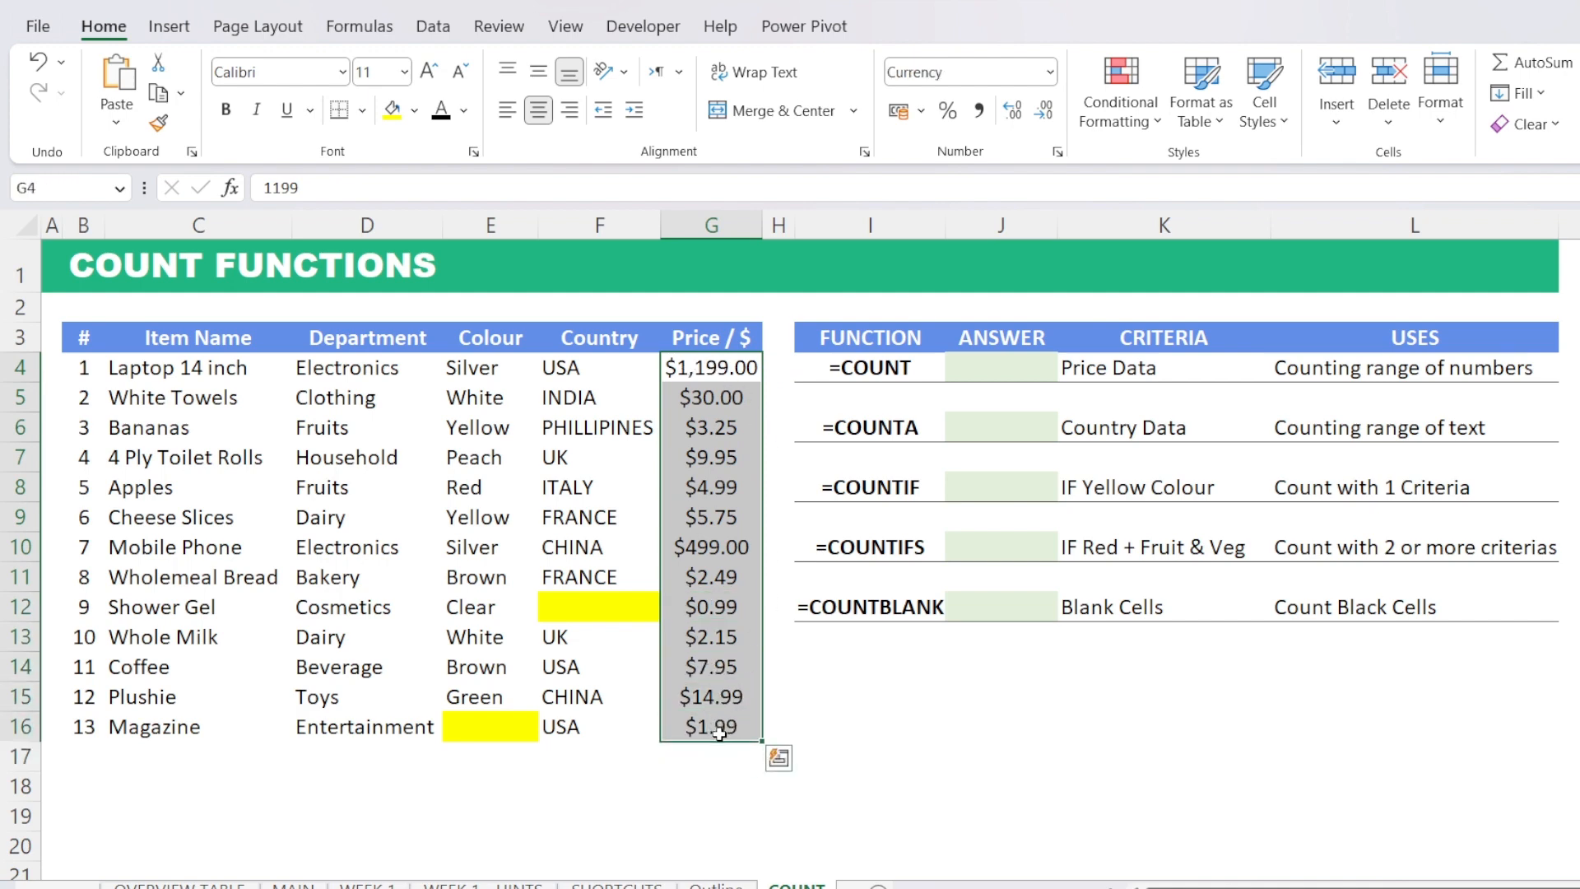
left_click(1009, 362)
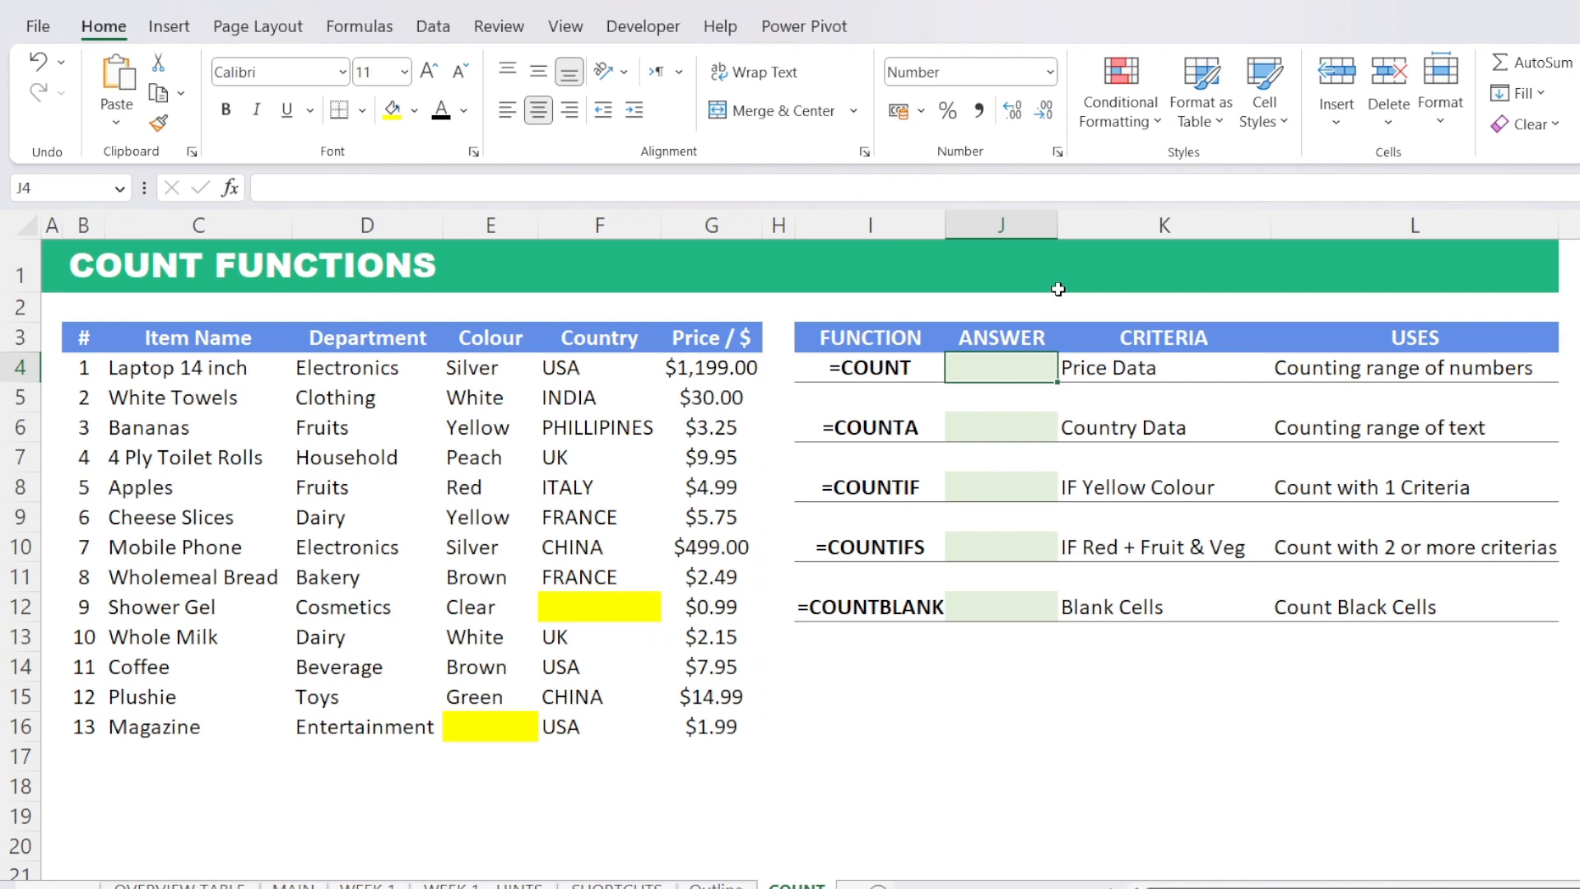
type("=count")
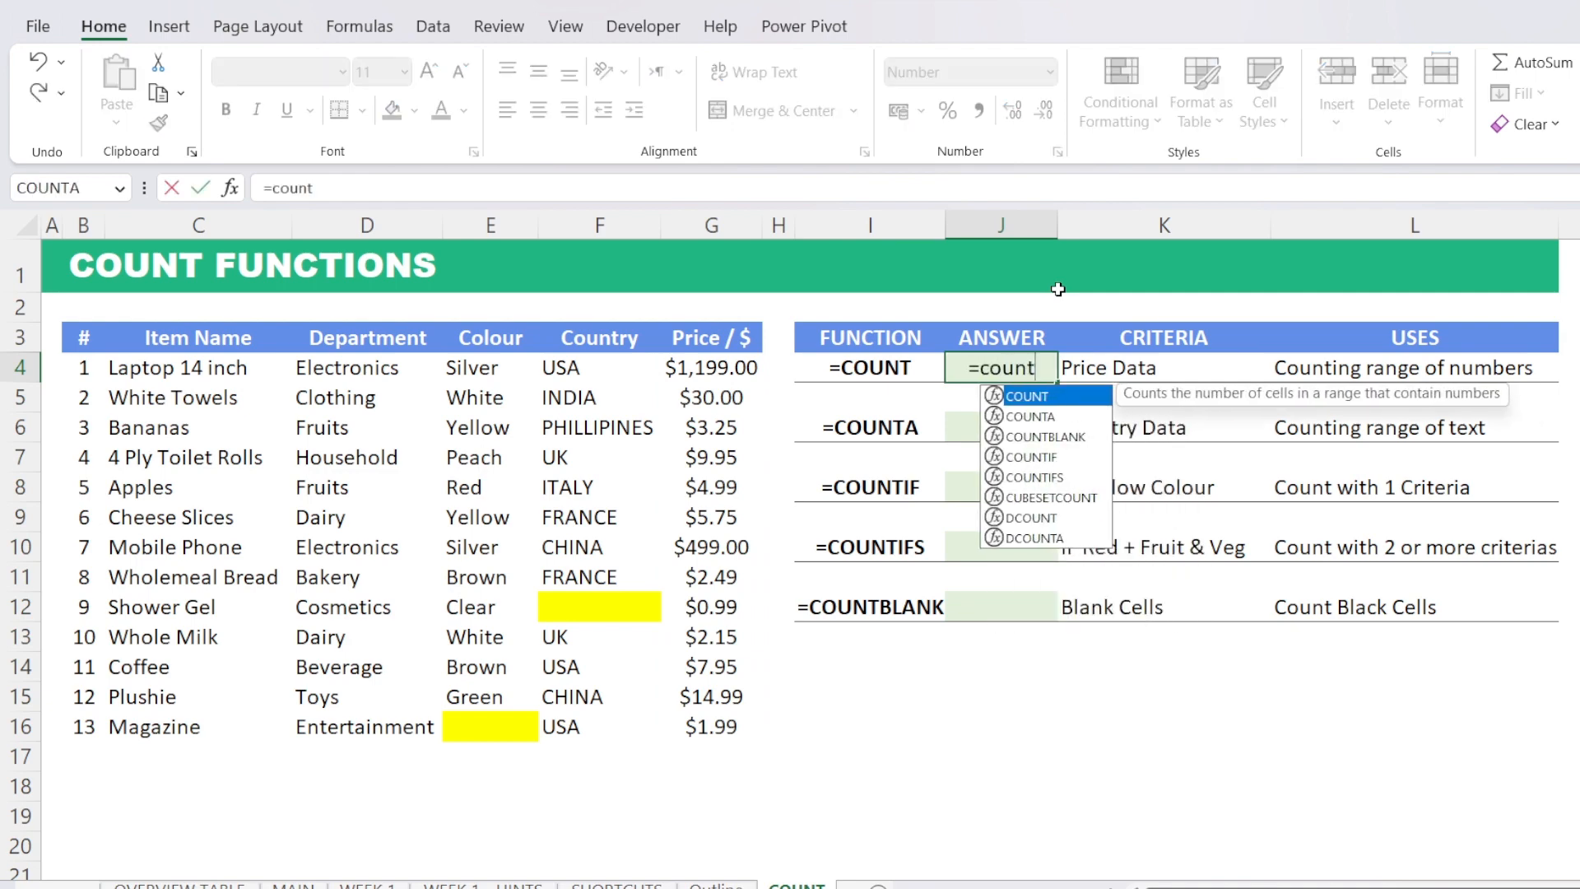
type("(")
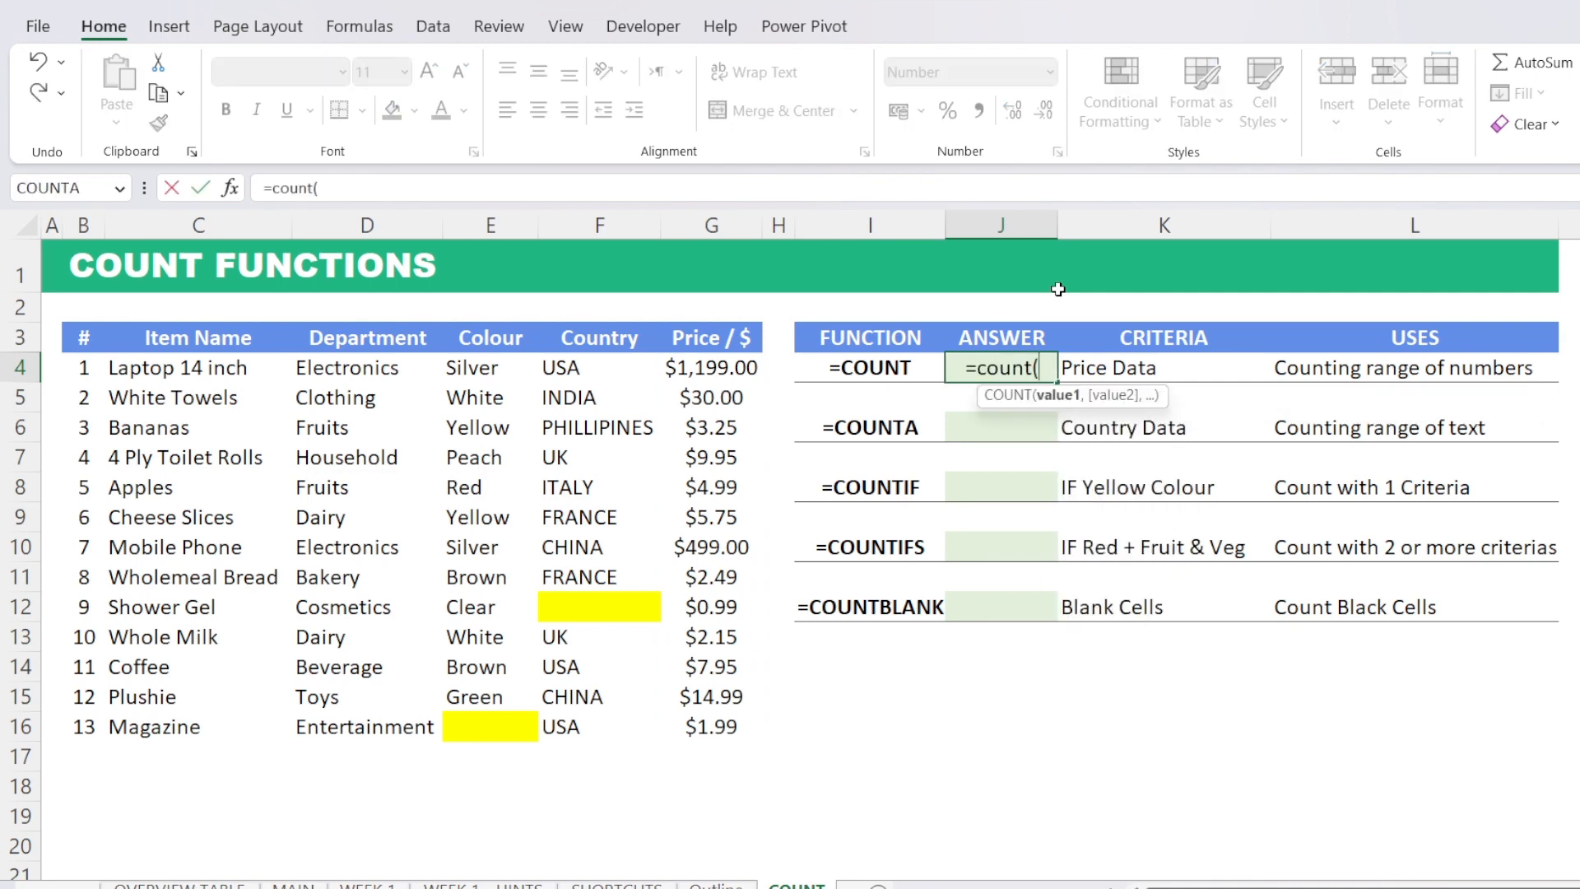
left_click_drag(733, 374, 736, 725)
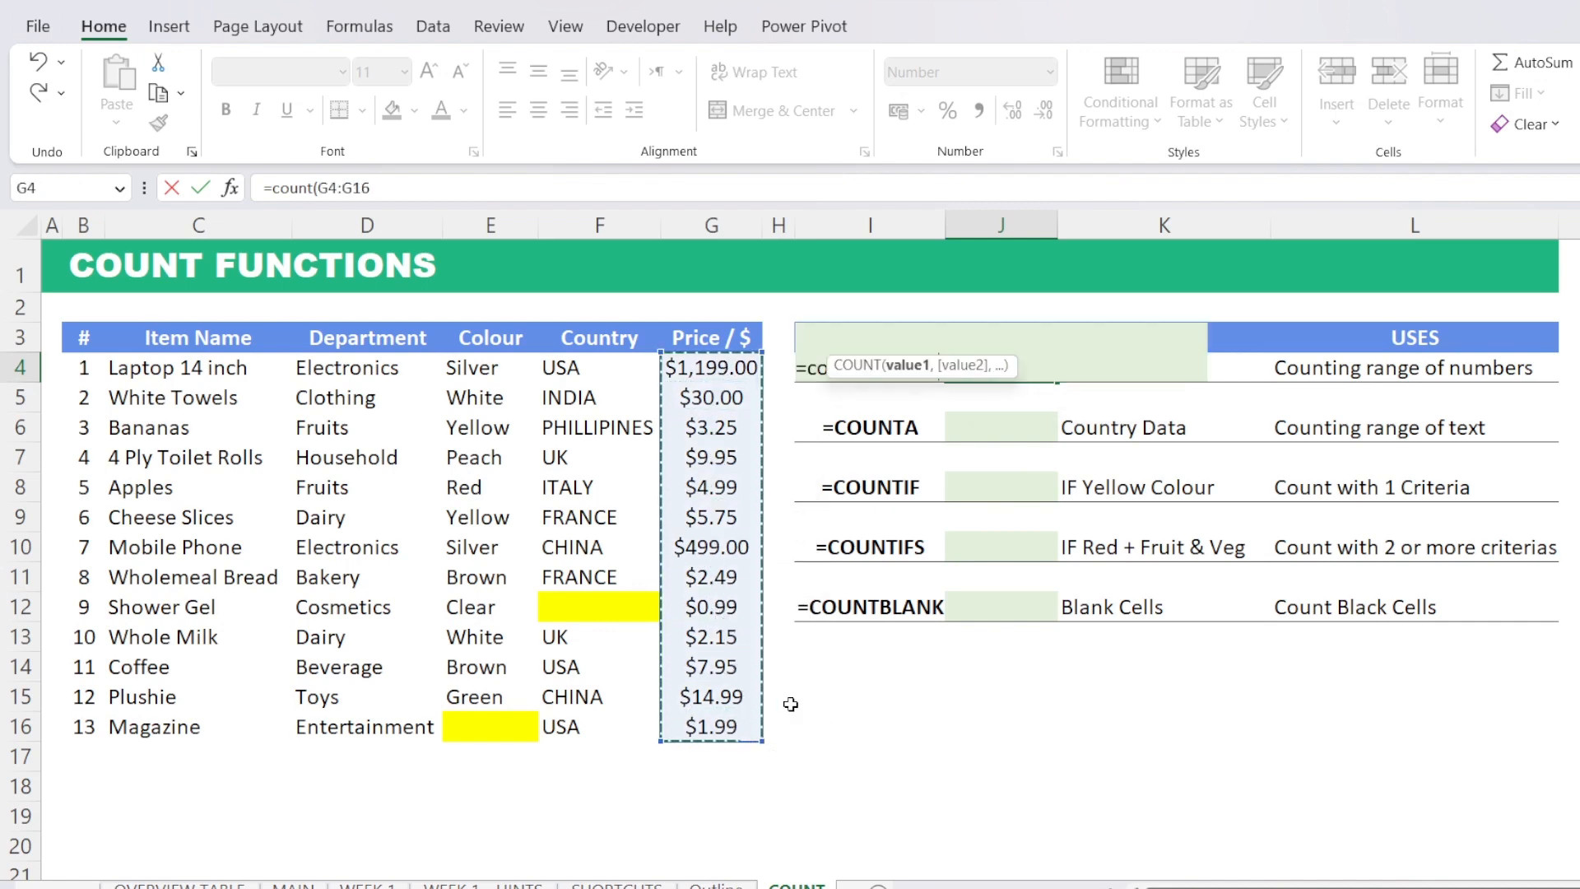
type(")")
key("Return")
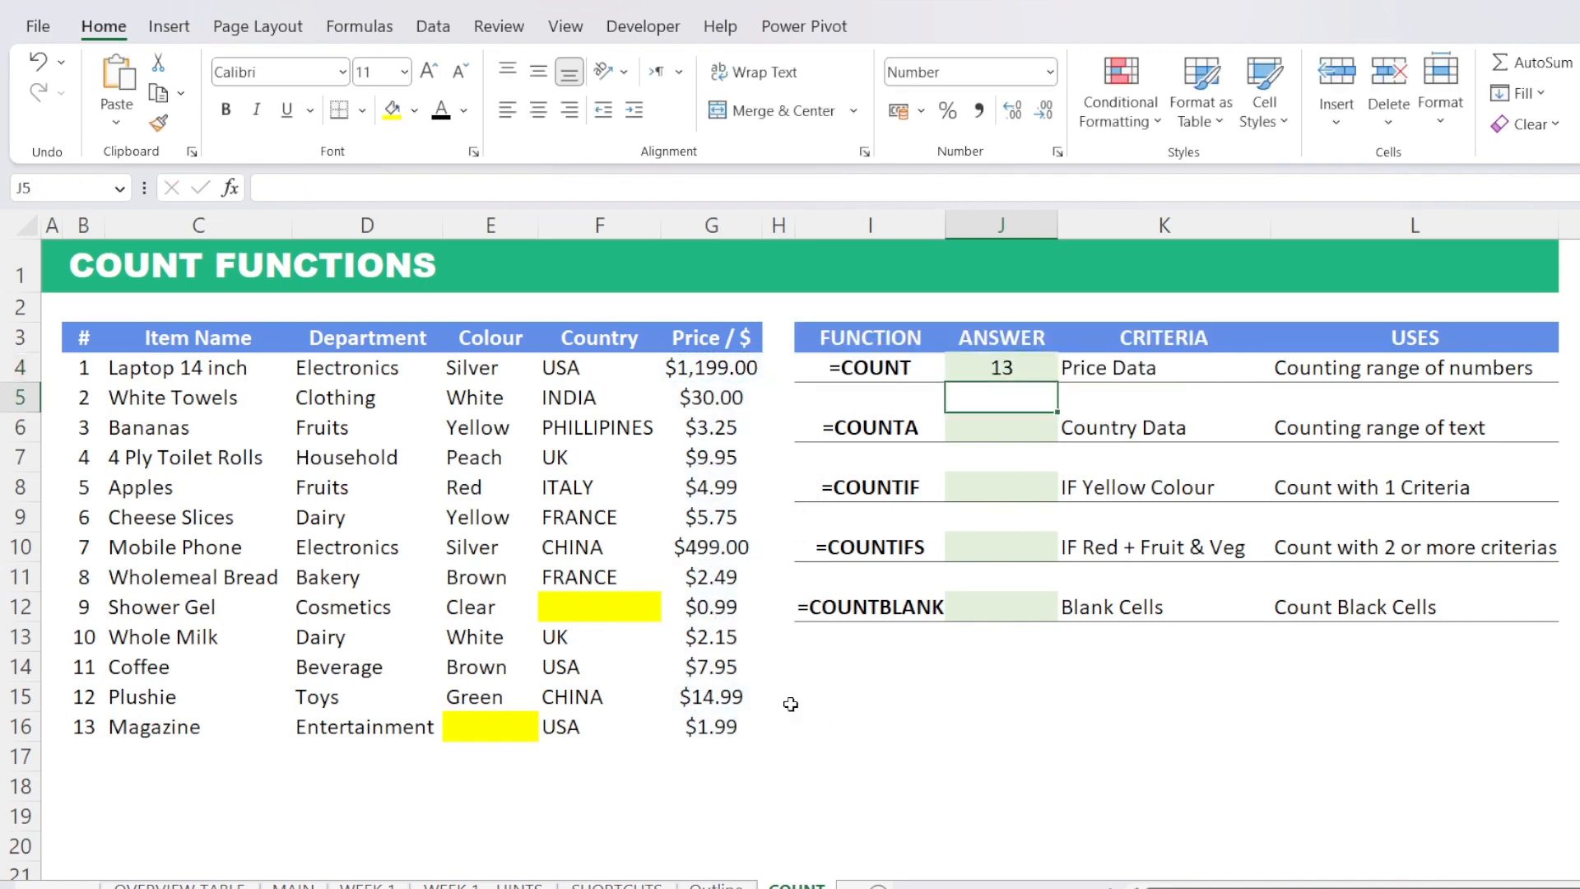
- Replace the formula in J4 with =COUNT(F4:G16), covering both the Country and Price columns
left_click(1048, 362)
left_click_drag(736, 367, 720, 735)
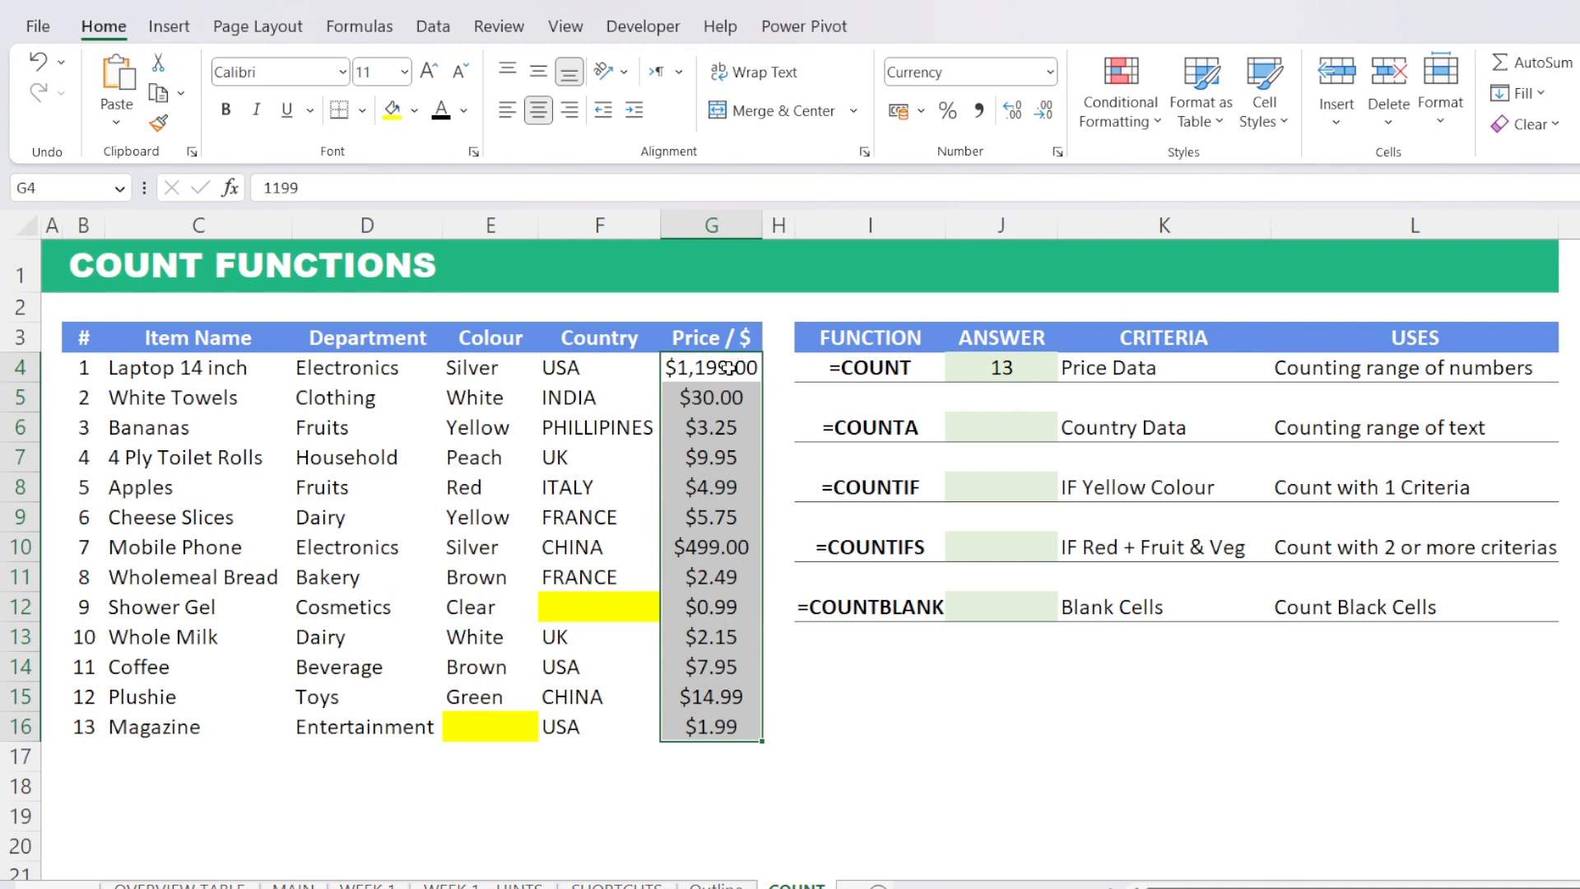
left_click(1002, 373)
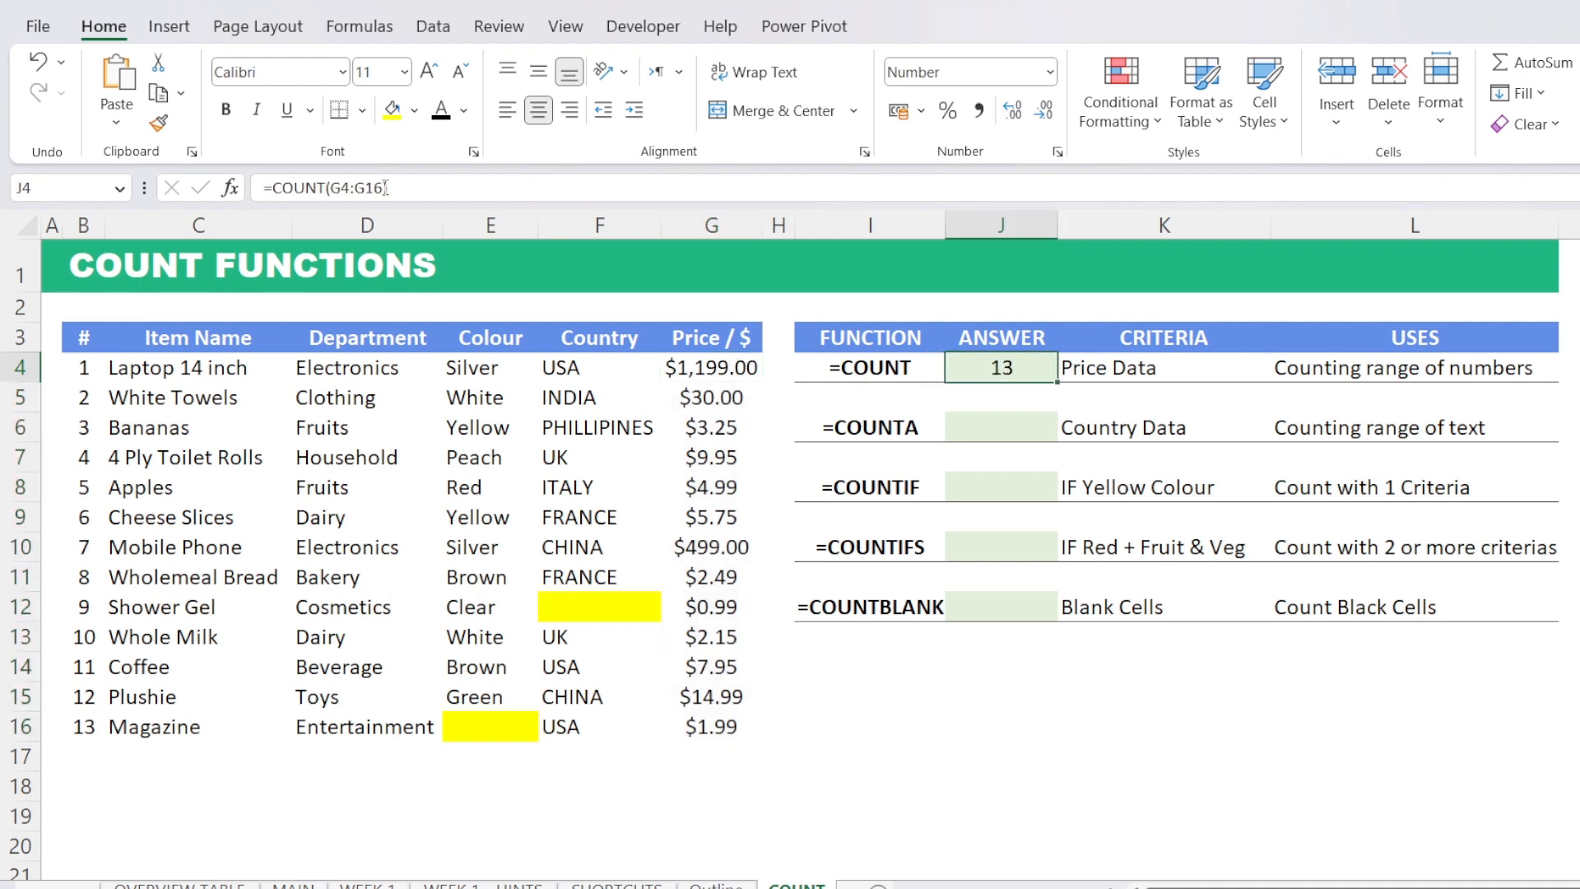
type("=count")
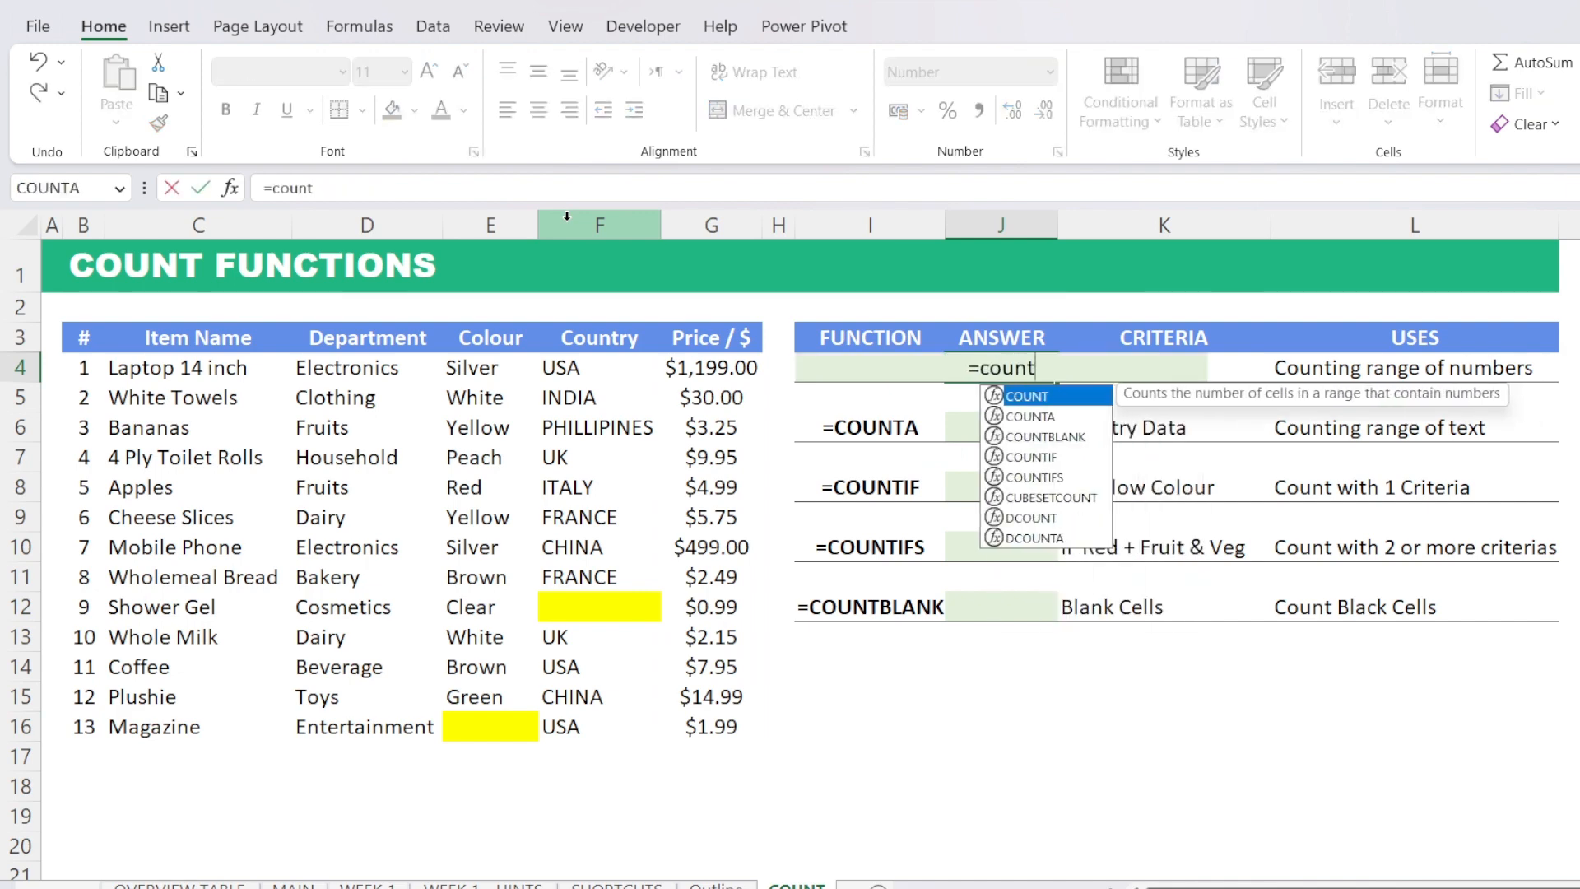
key("Tab")
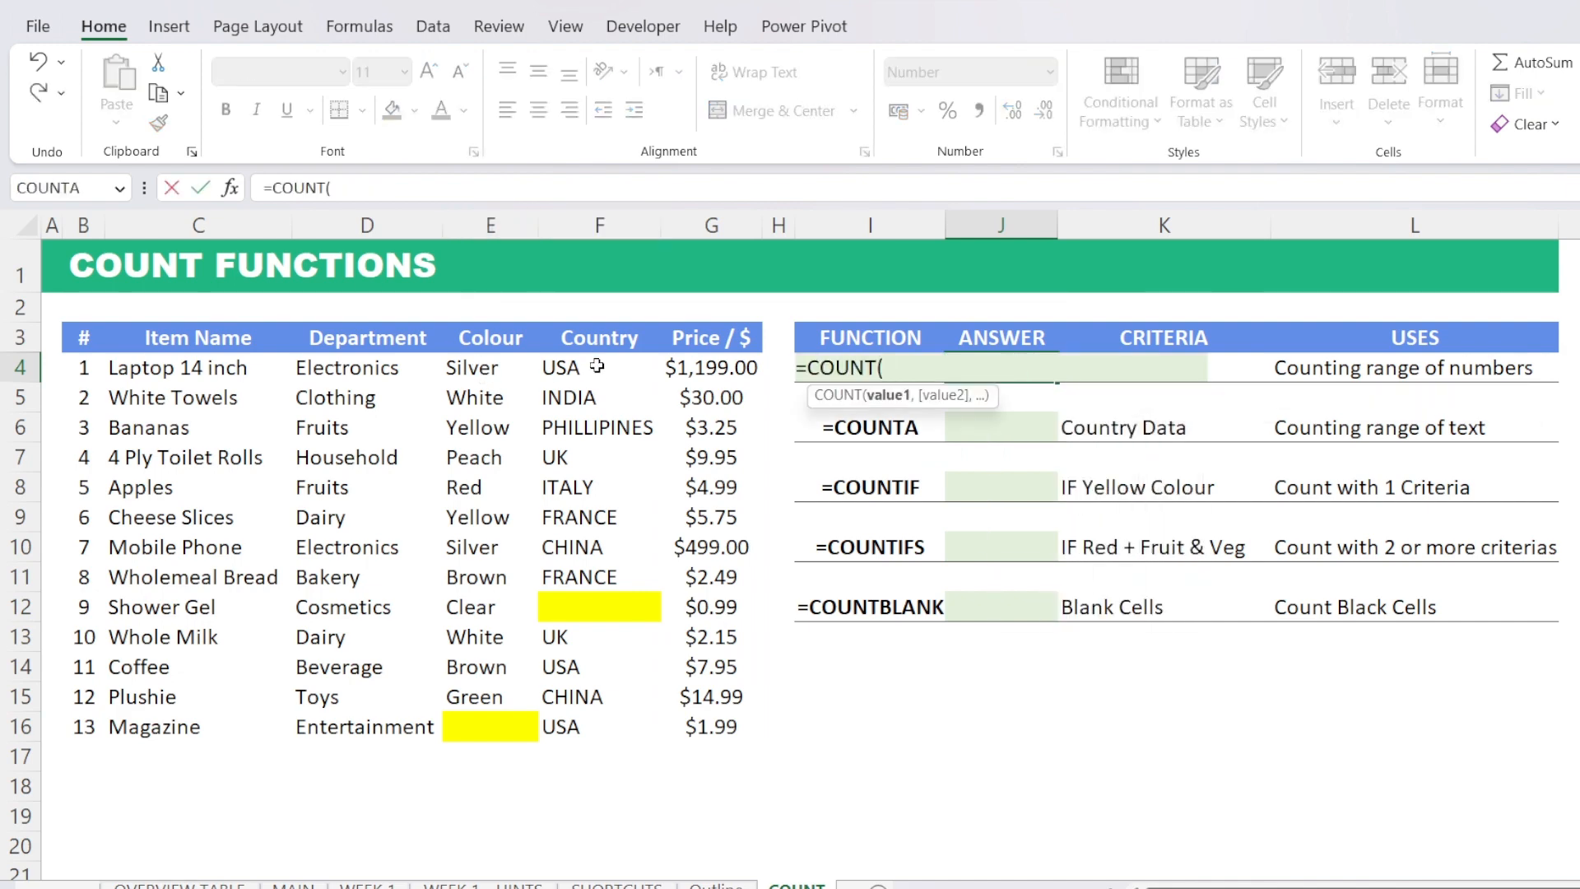
left_click_drag(599, 367, 732, 726)
type(")")
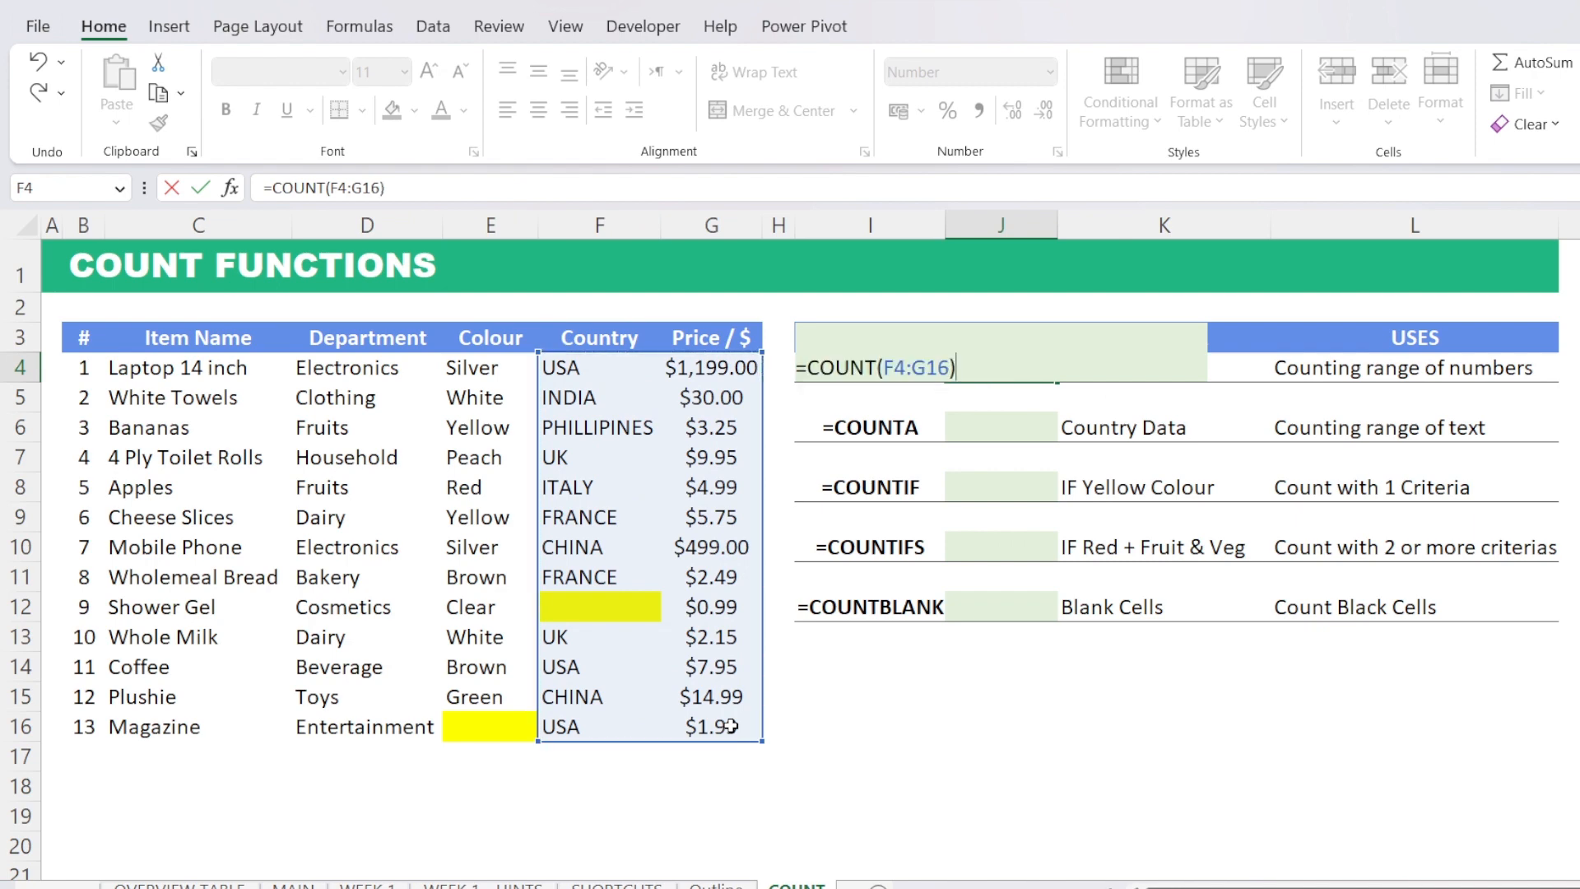
key("Return")
- Check the COUNT formula in J4 against the Country and Price data it covers
left_click(1001, 367)
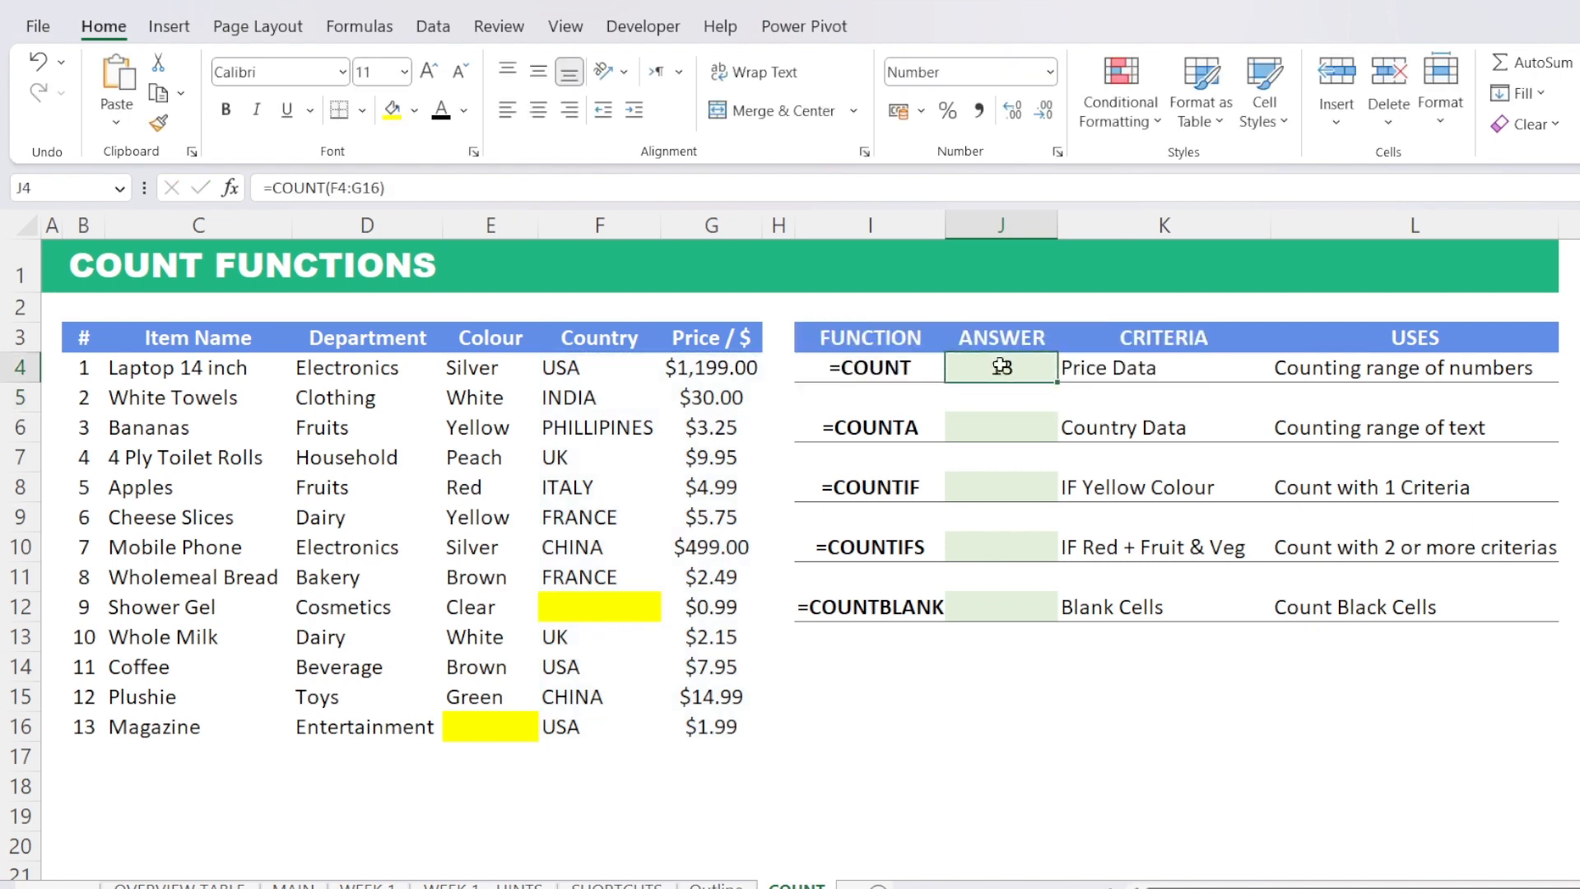
left_click_drag(589, 368, 618, 732)
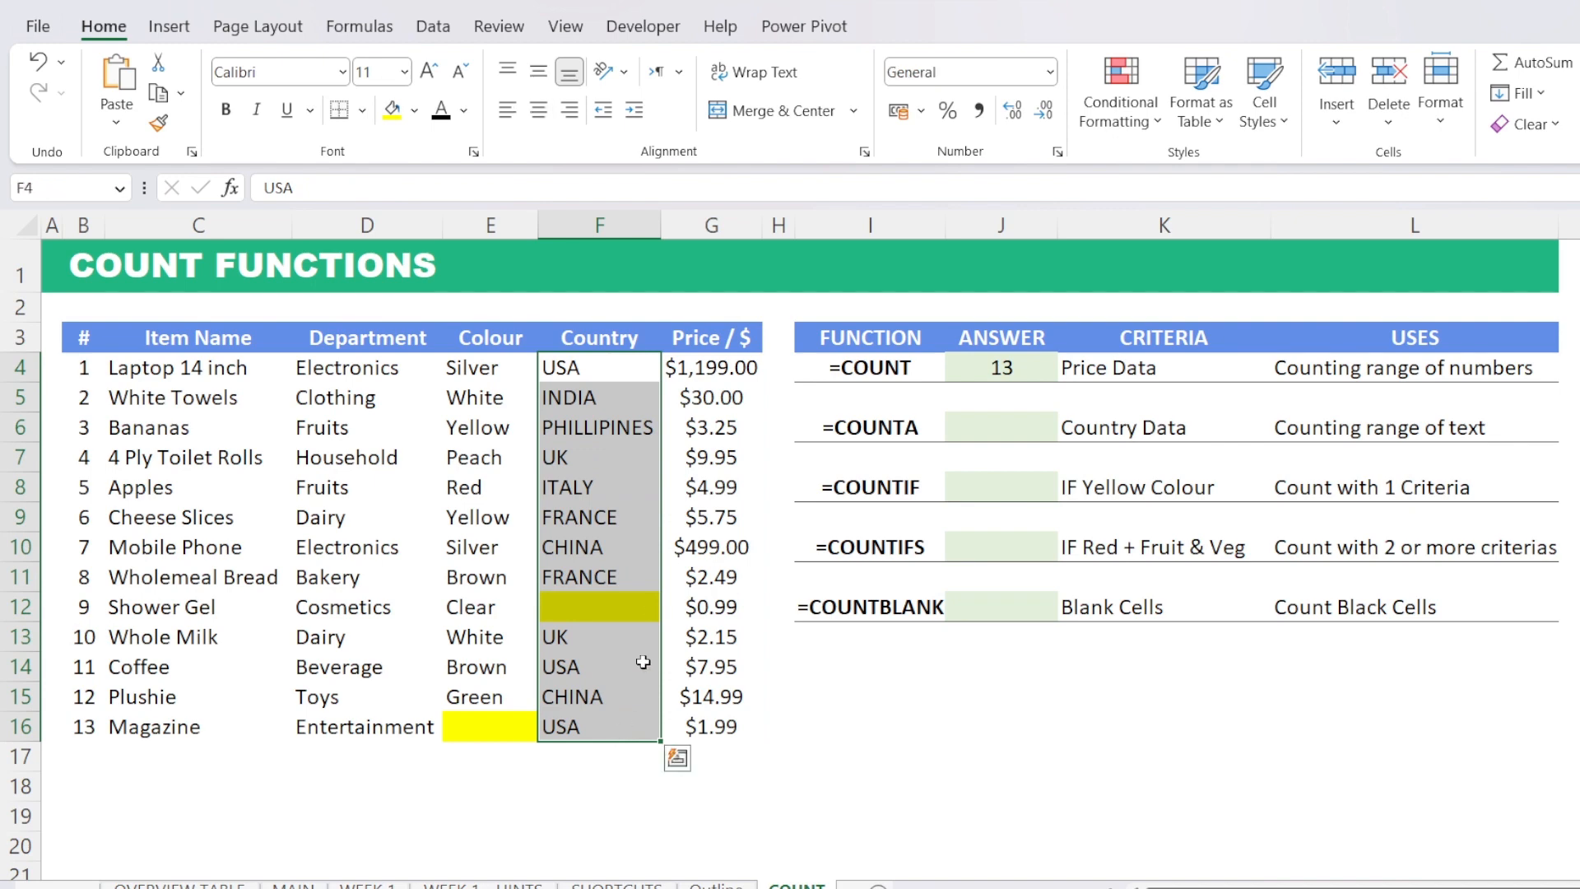
left_click_drag(735, 367, 741, 732)
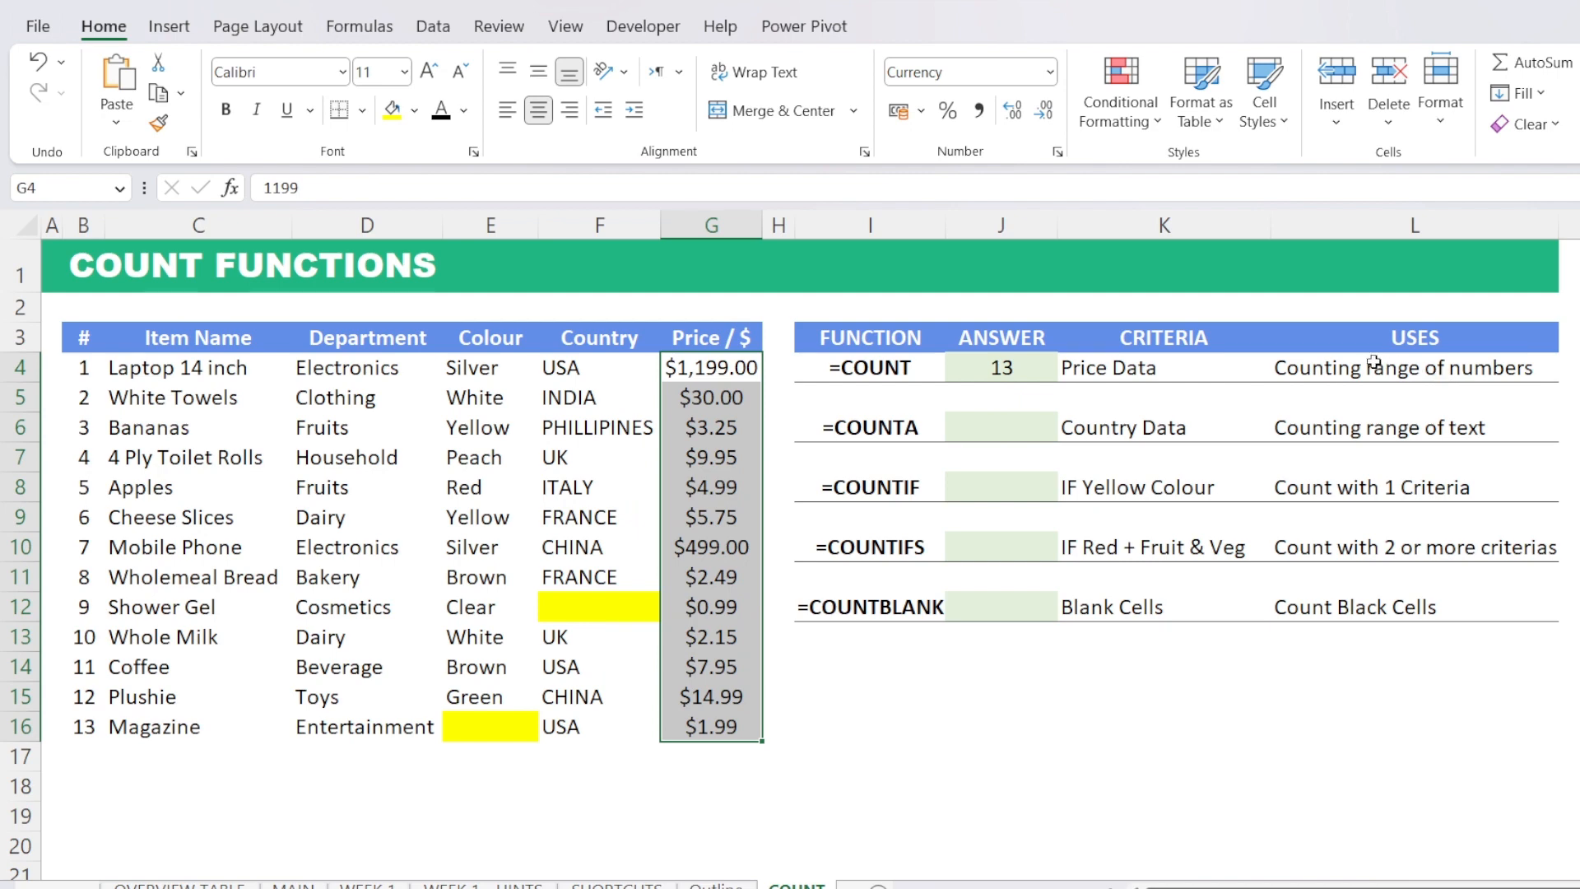
key("Home")
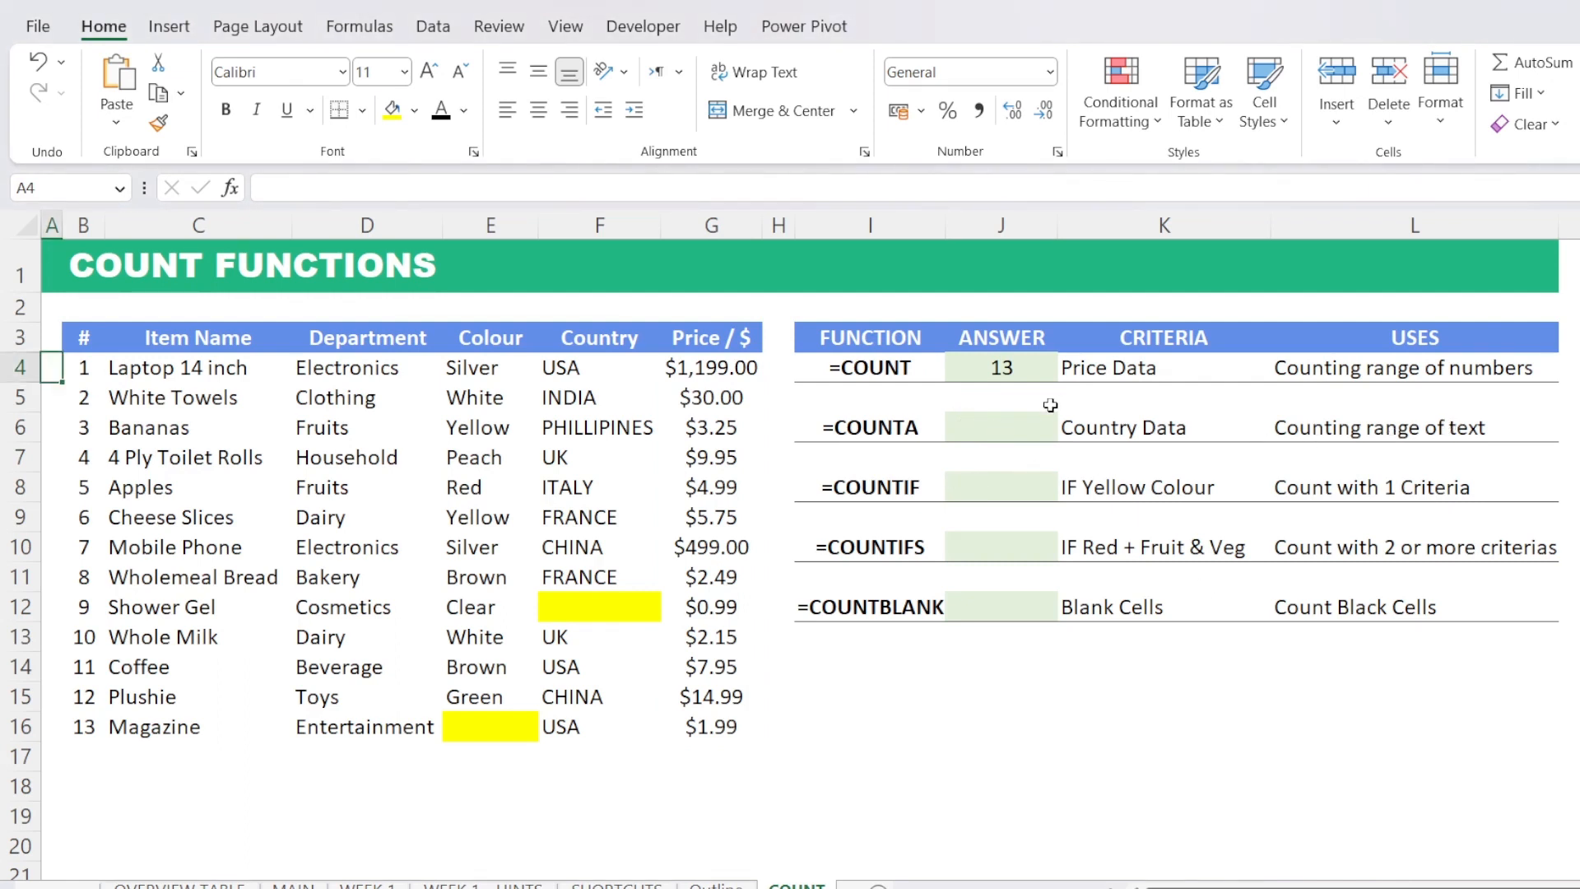
- Count the non-empty item names in J6 with the formula =COUNTA(C4:C16)
left_click(1035, 418)
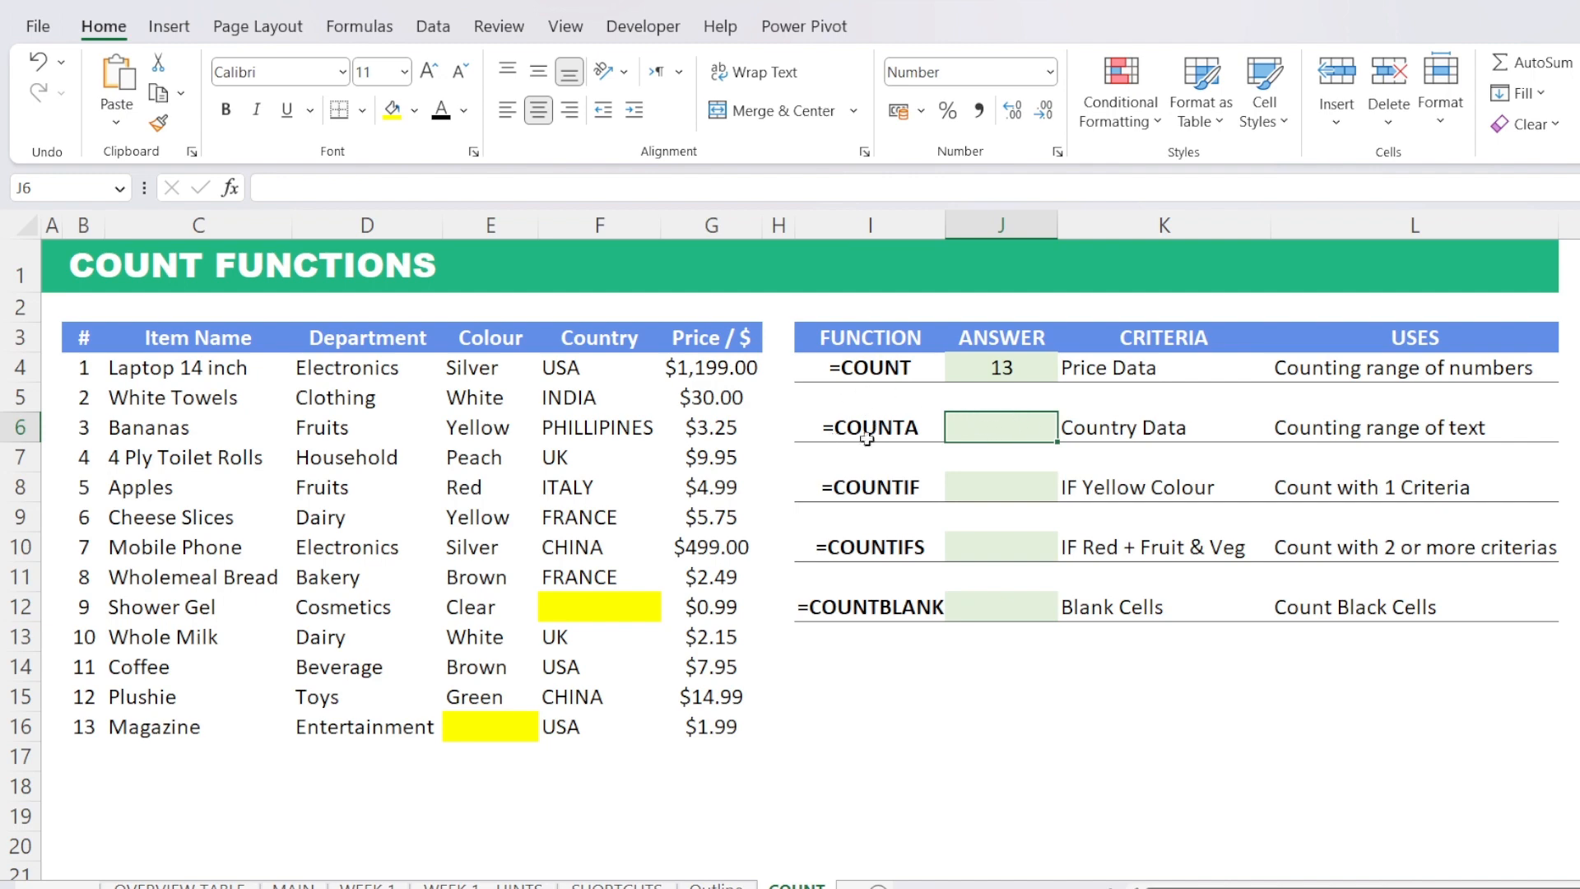
type("=counta")
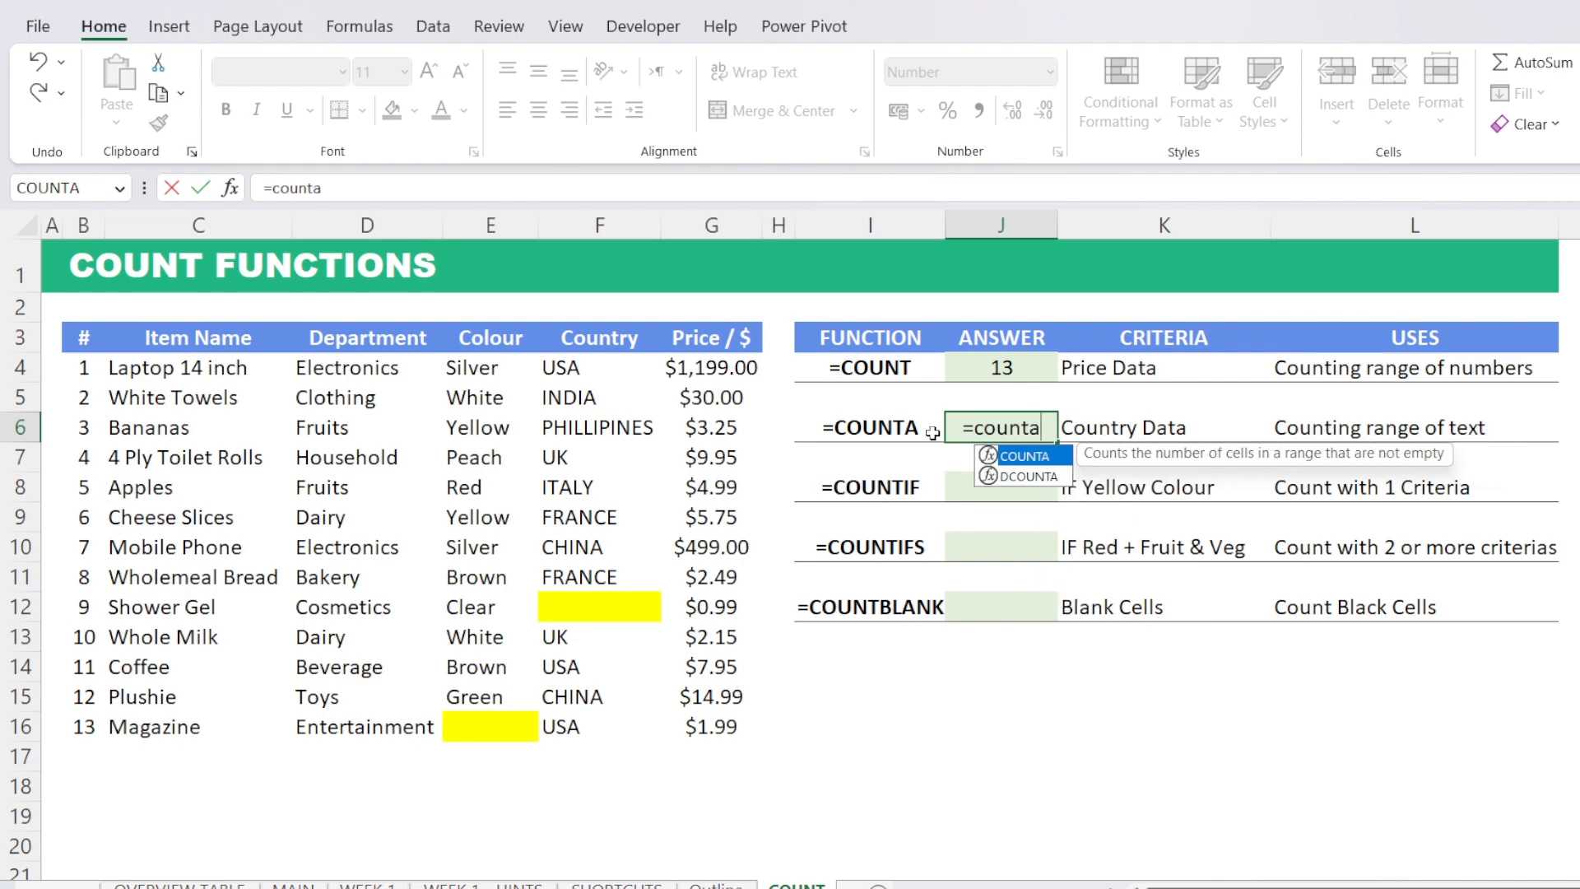
type("(")
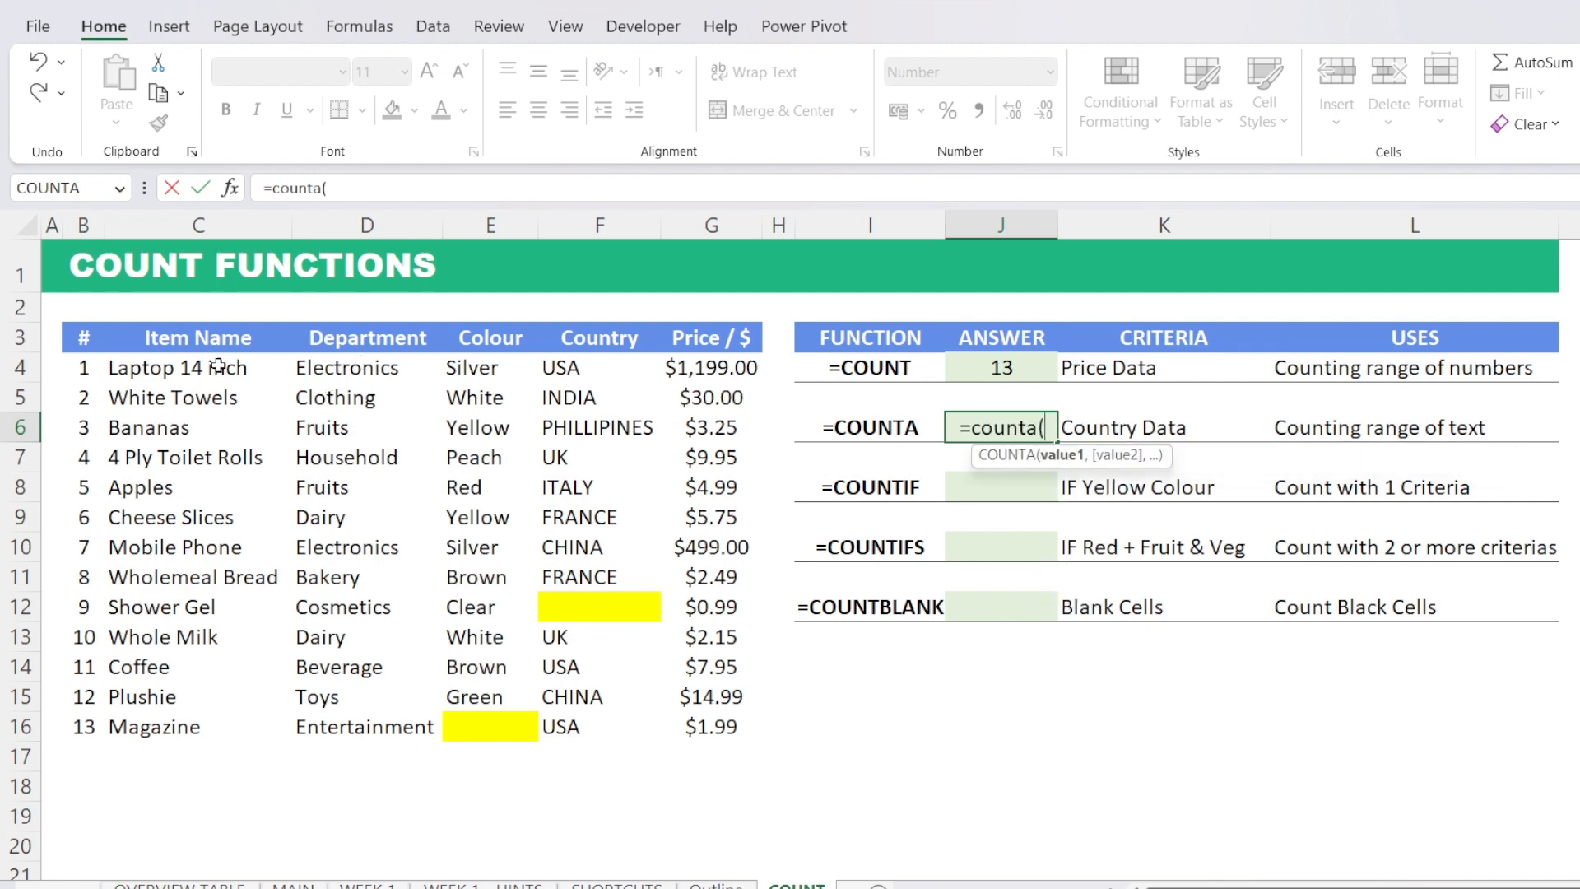
left_click_drag(232, 363, 191, 721)
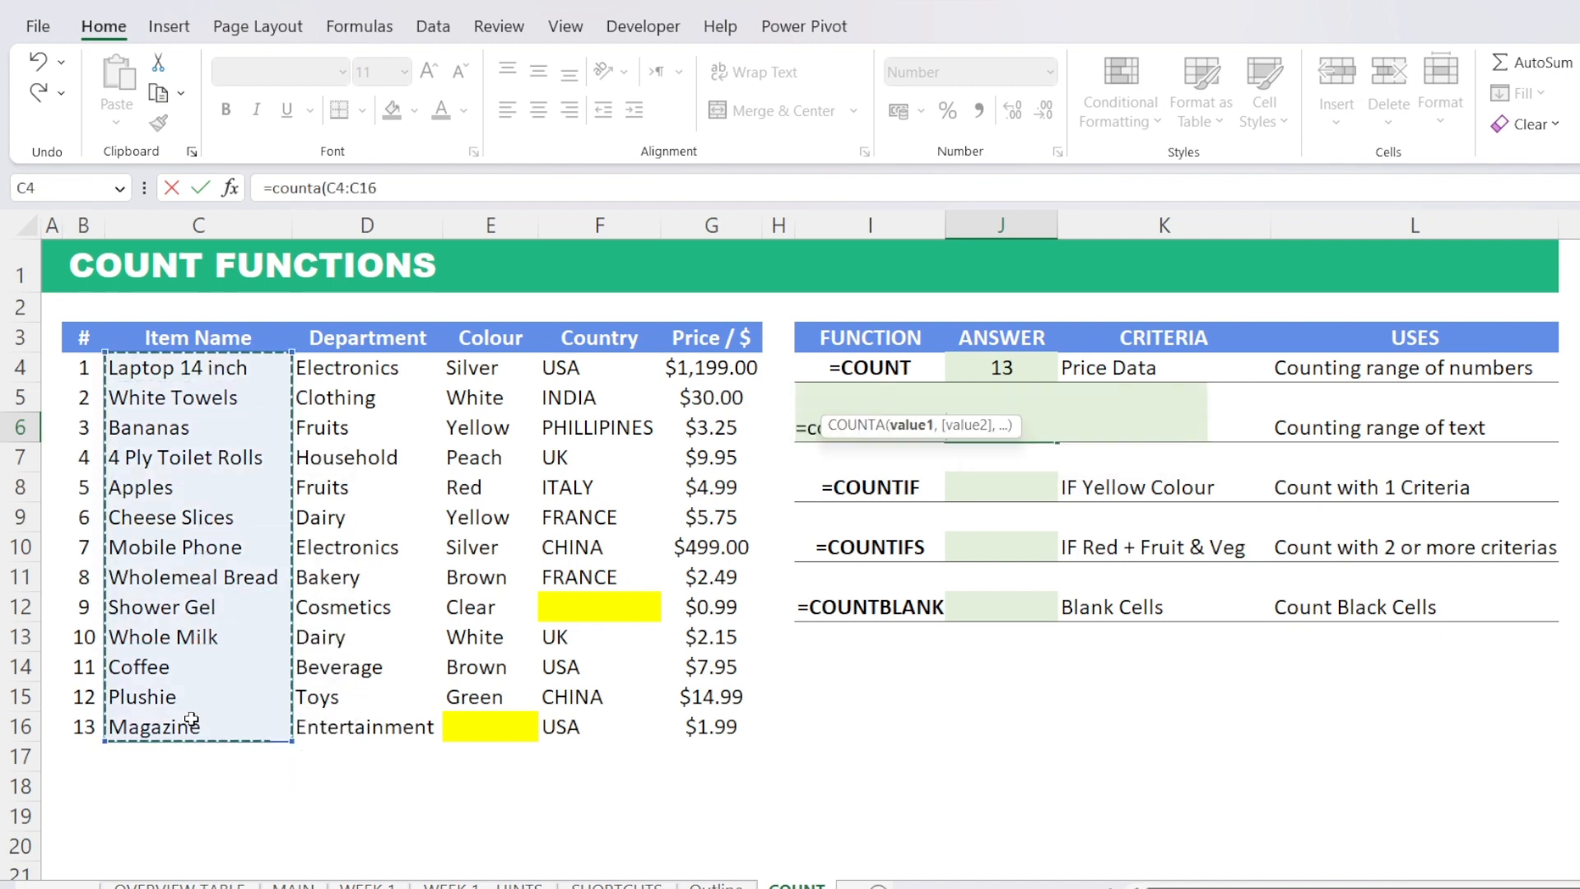
type(")")
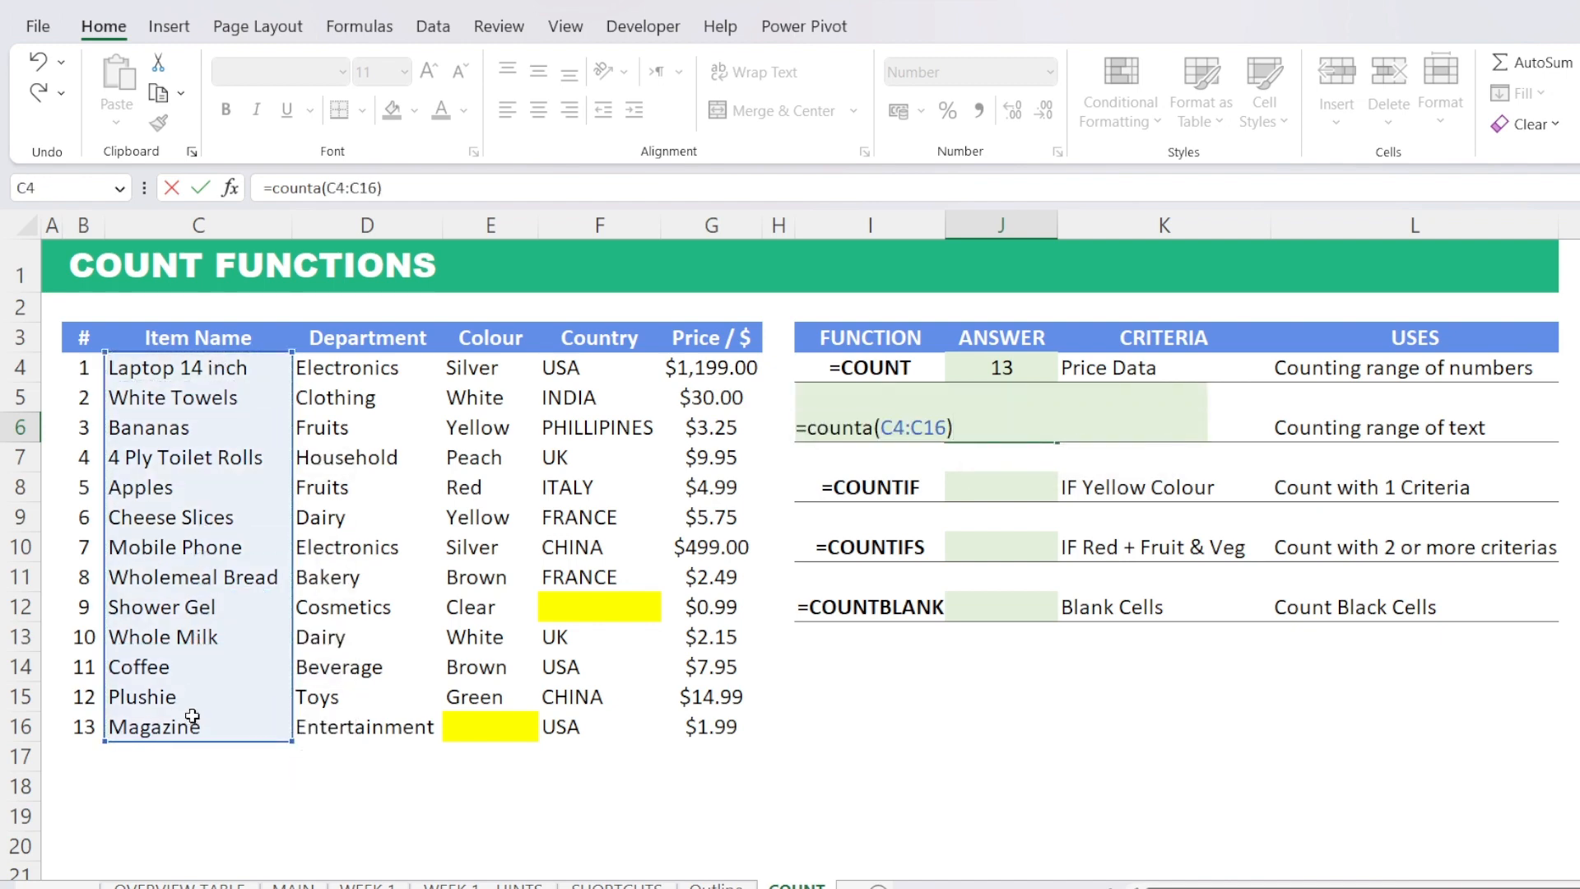
key("Return")
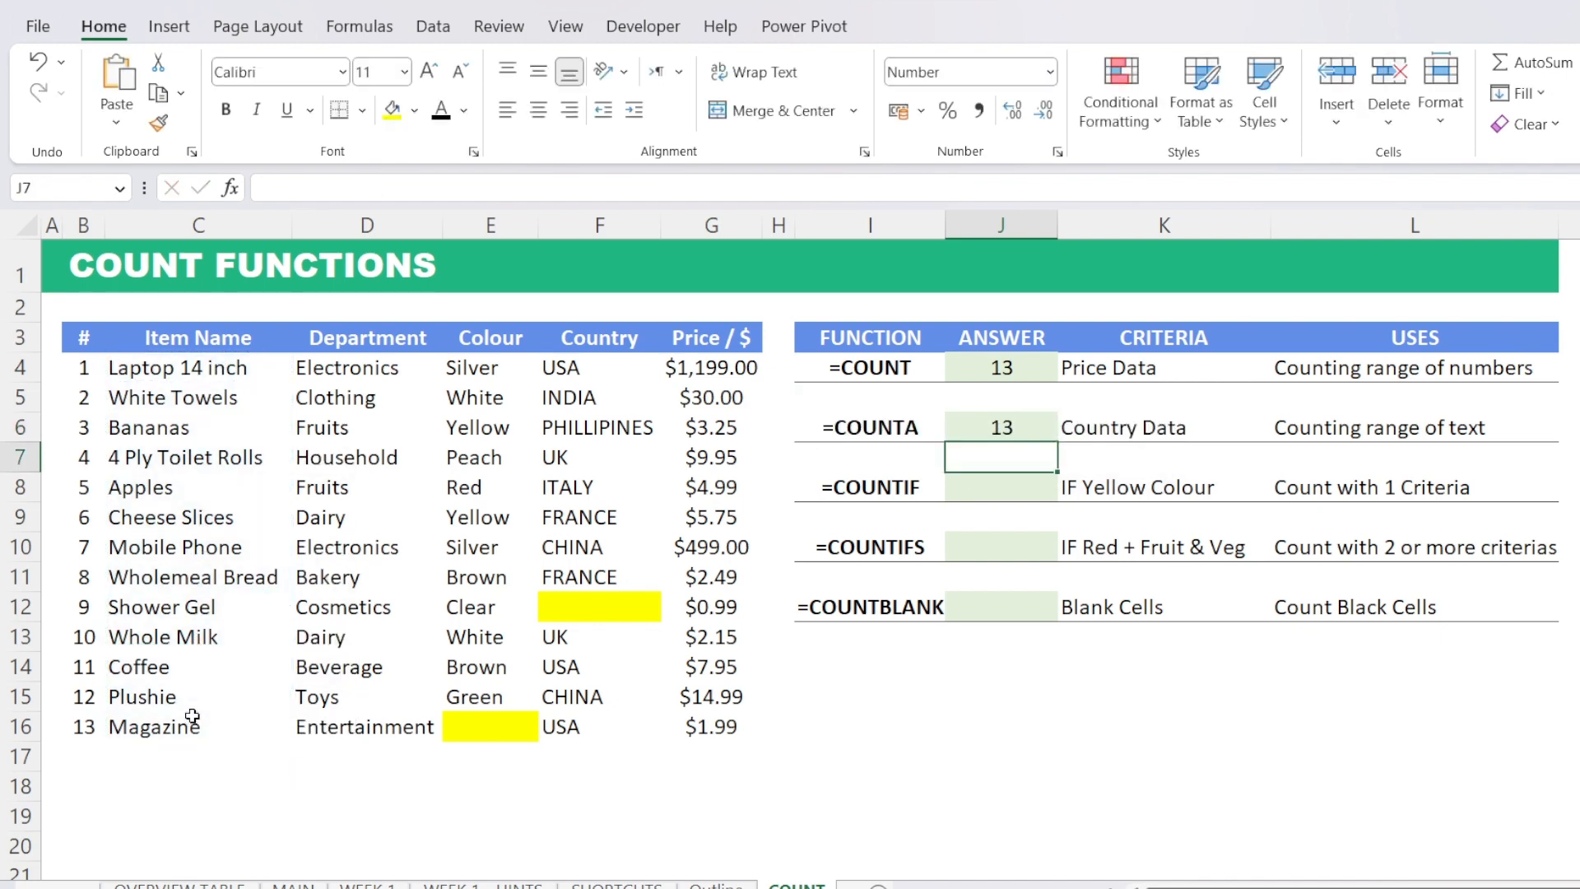
- Try to shift the COUNTA range in J6 to the Department data, D4:D16
left_click(1038, 426)
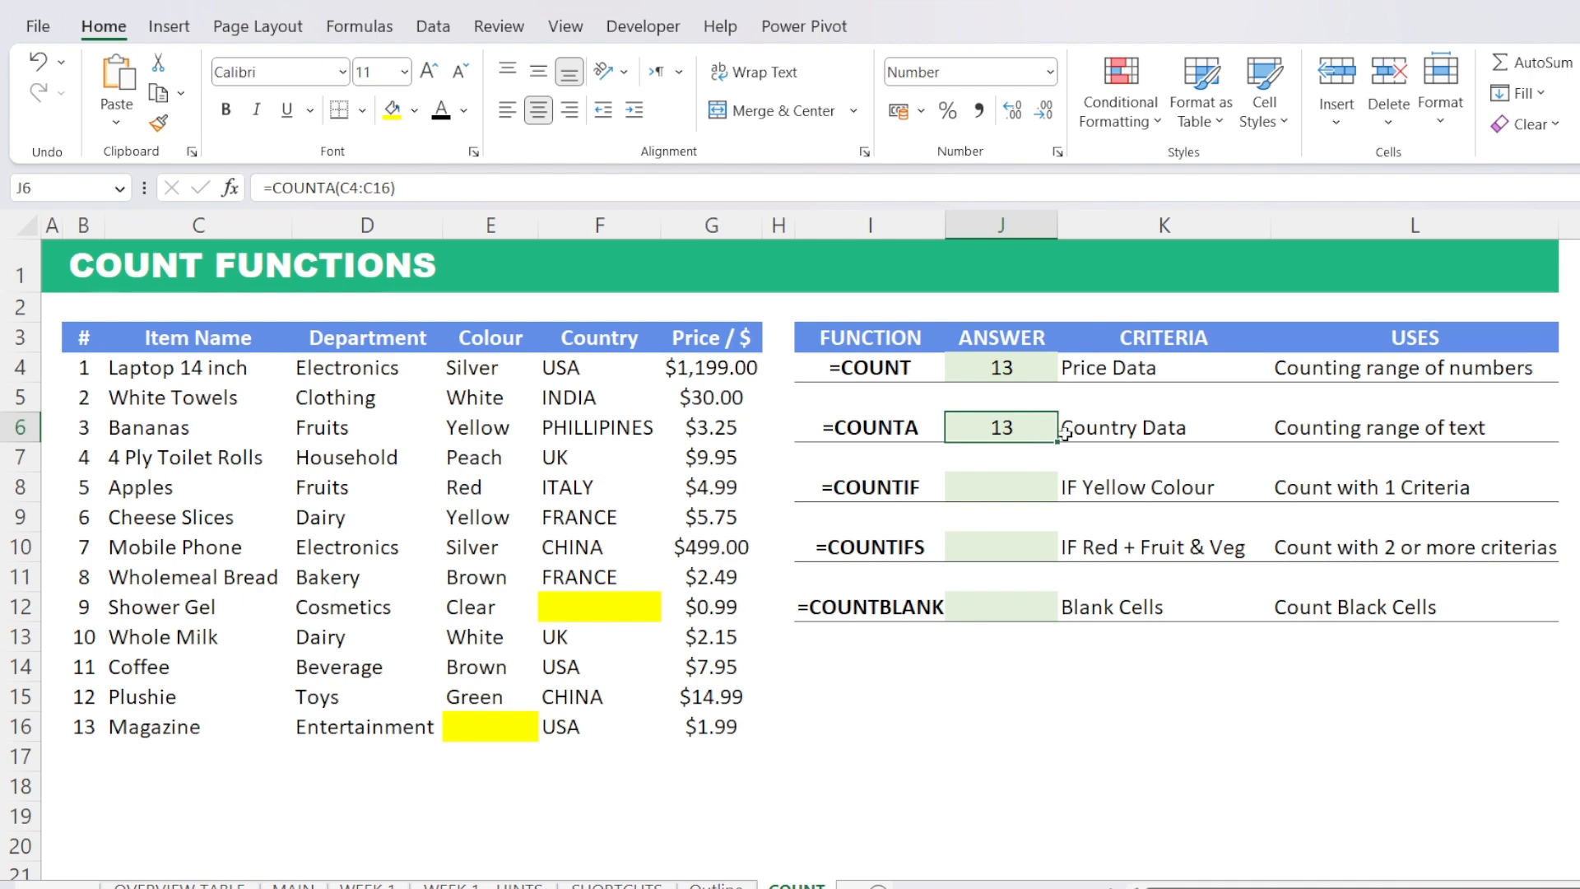
left_click(444, 189)
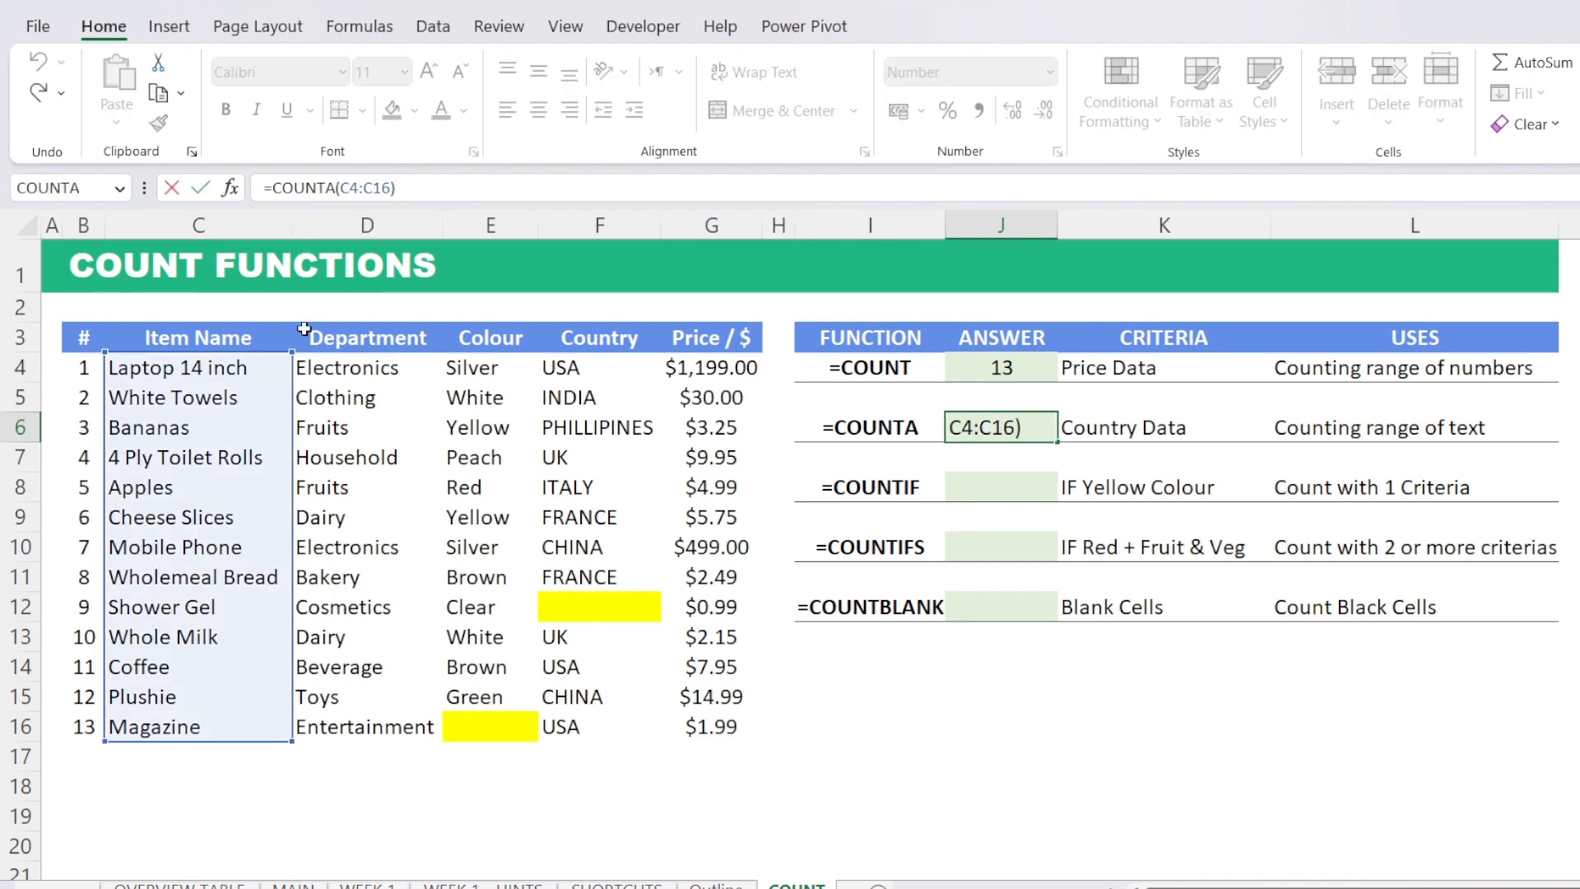
left_click_drag(294, 378, 340, 373)
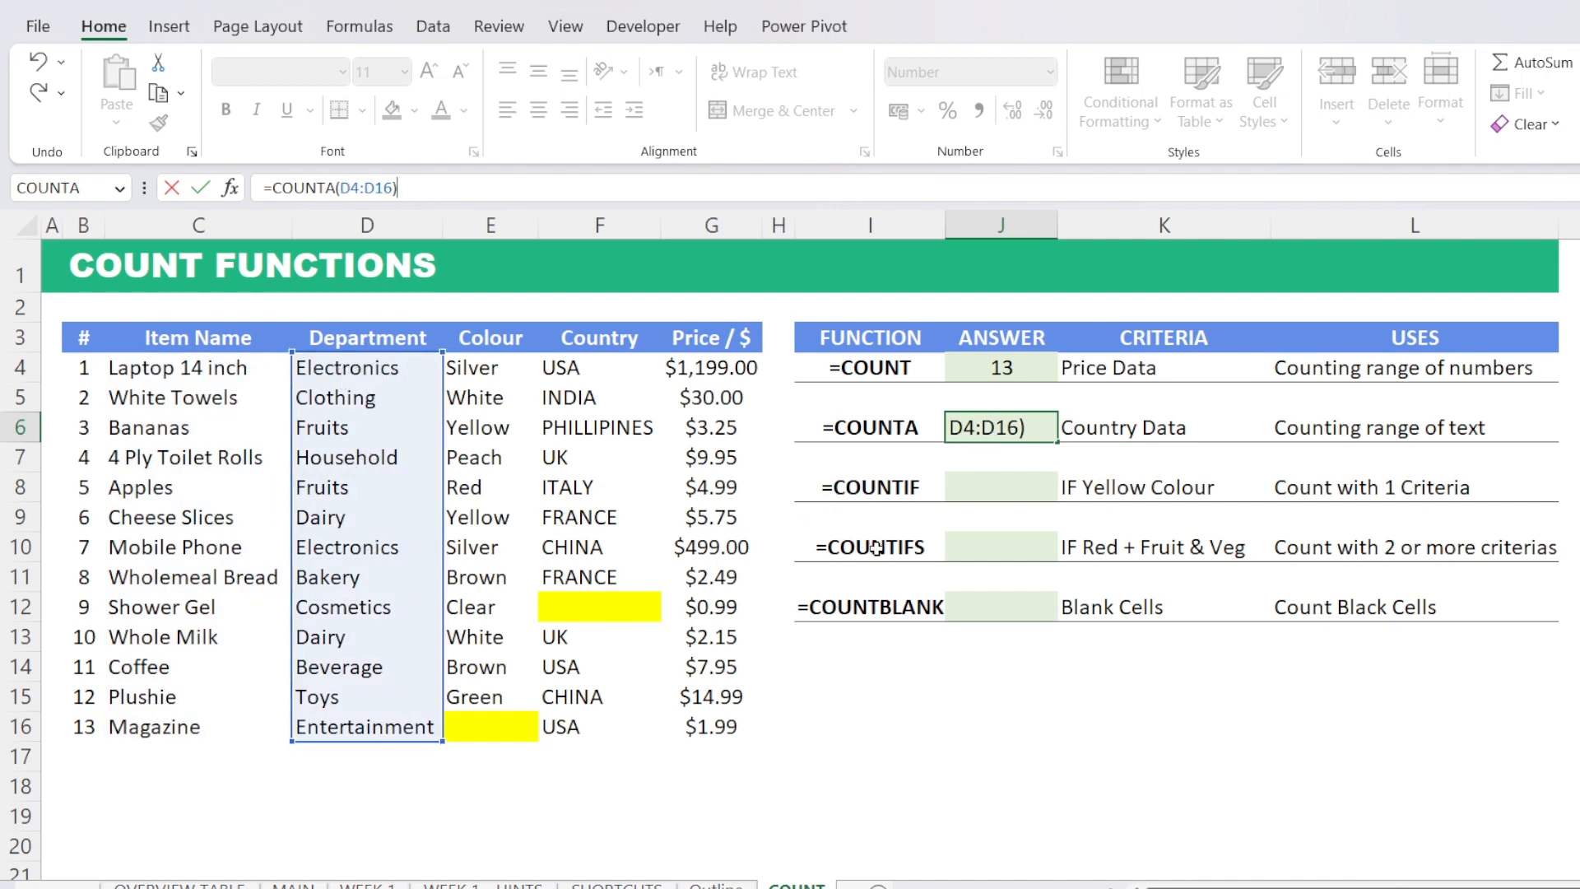
key("Return")
left_click(1027, 423)
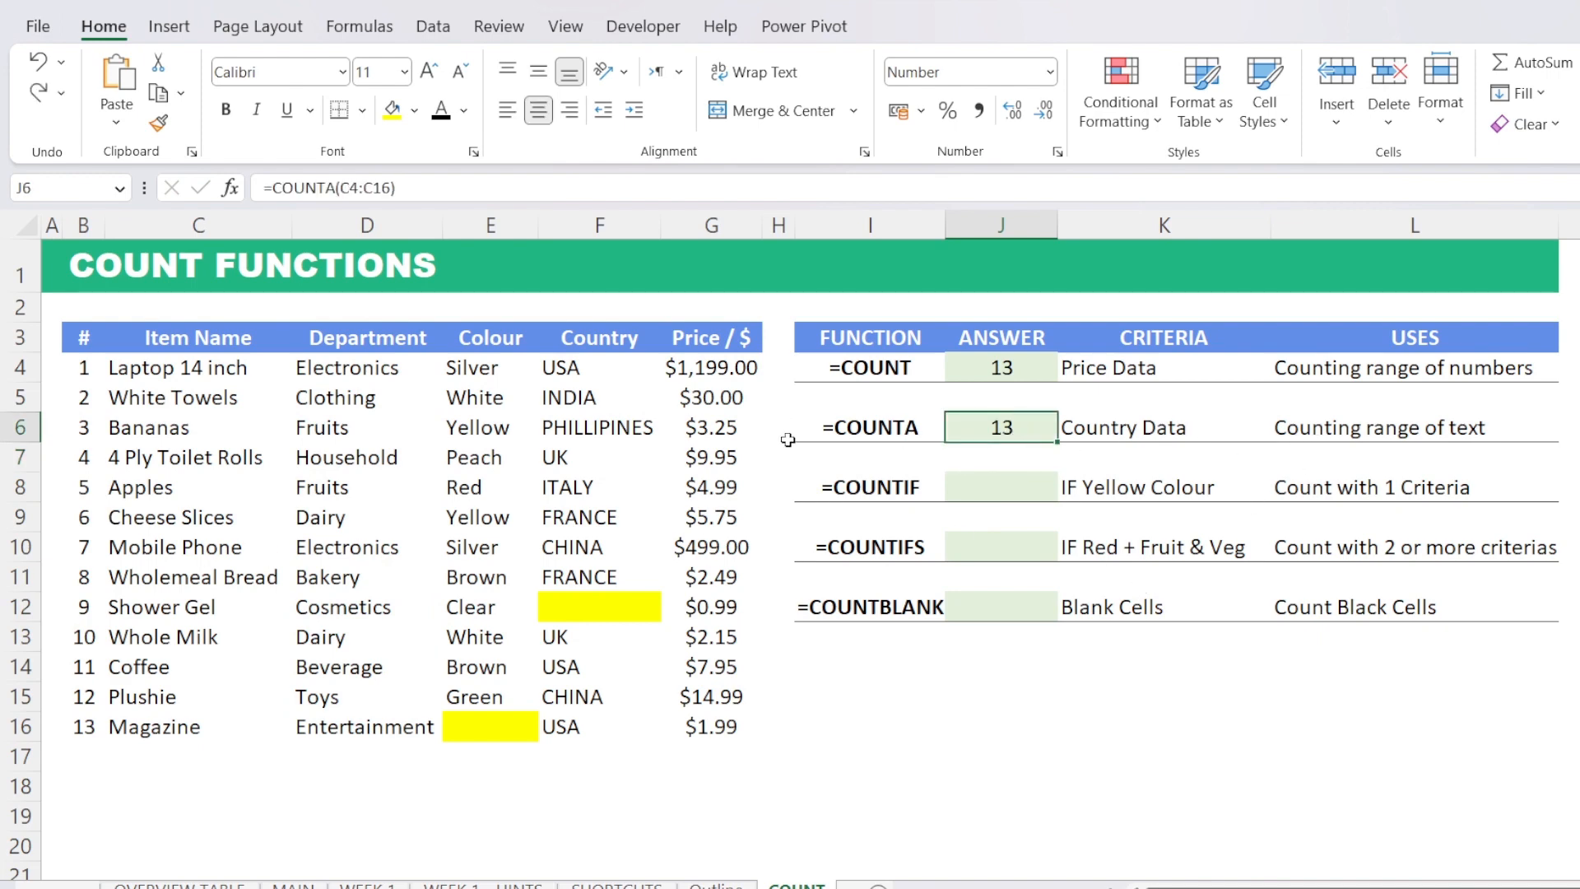
- Count the yellow items of the Colour column in J8 with the formula =COUNTIF(E4:E16,"Yellow")
left_click(971, 486)
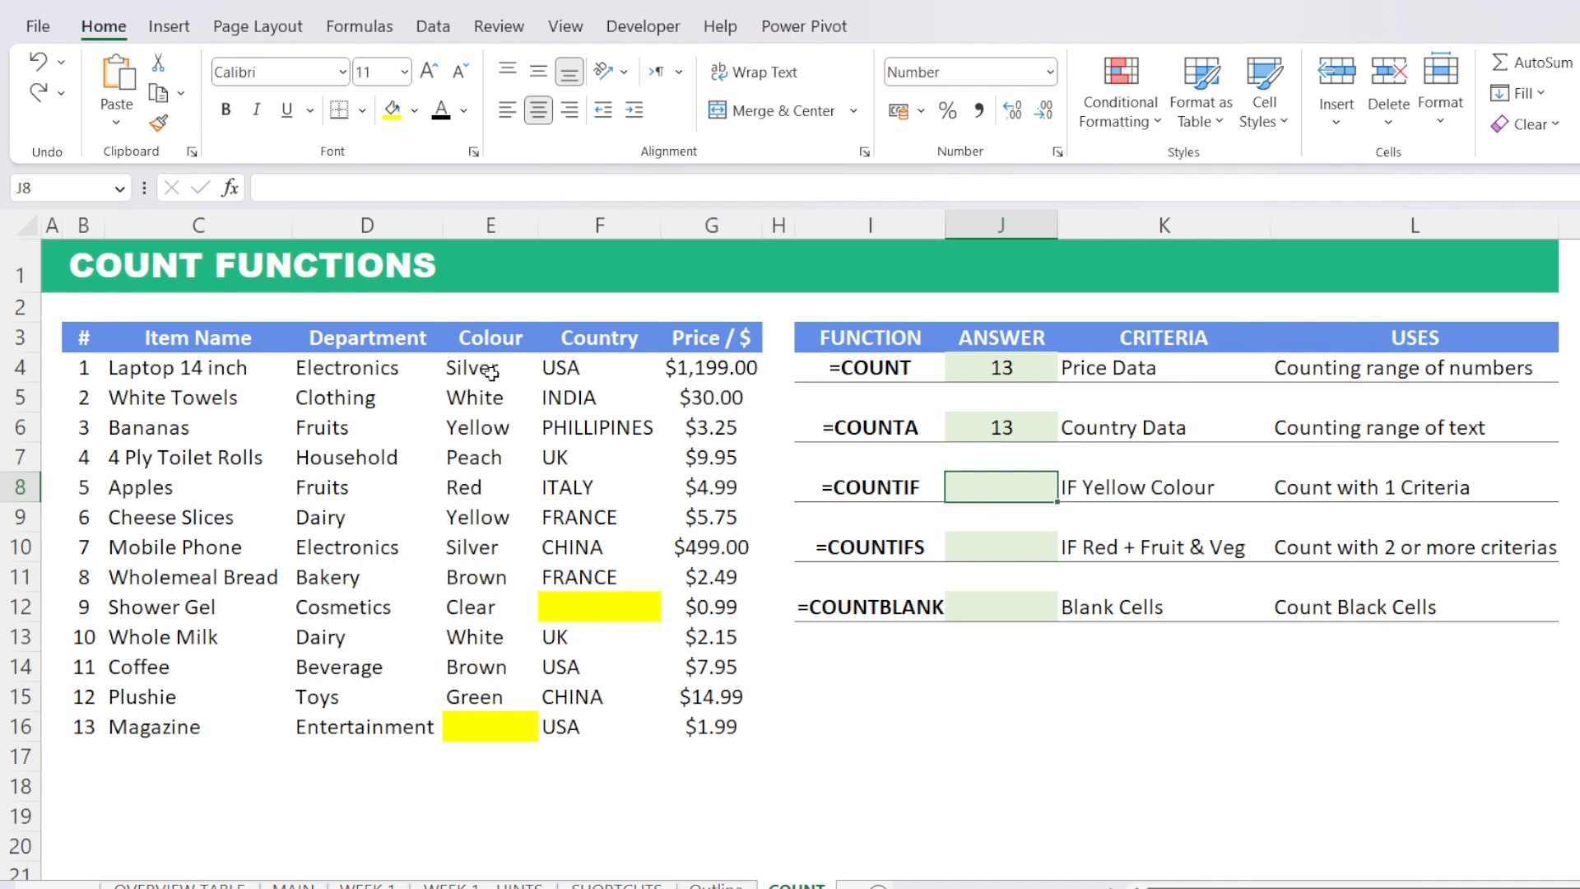
left_click_drag(491, 373, 493, 727)
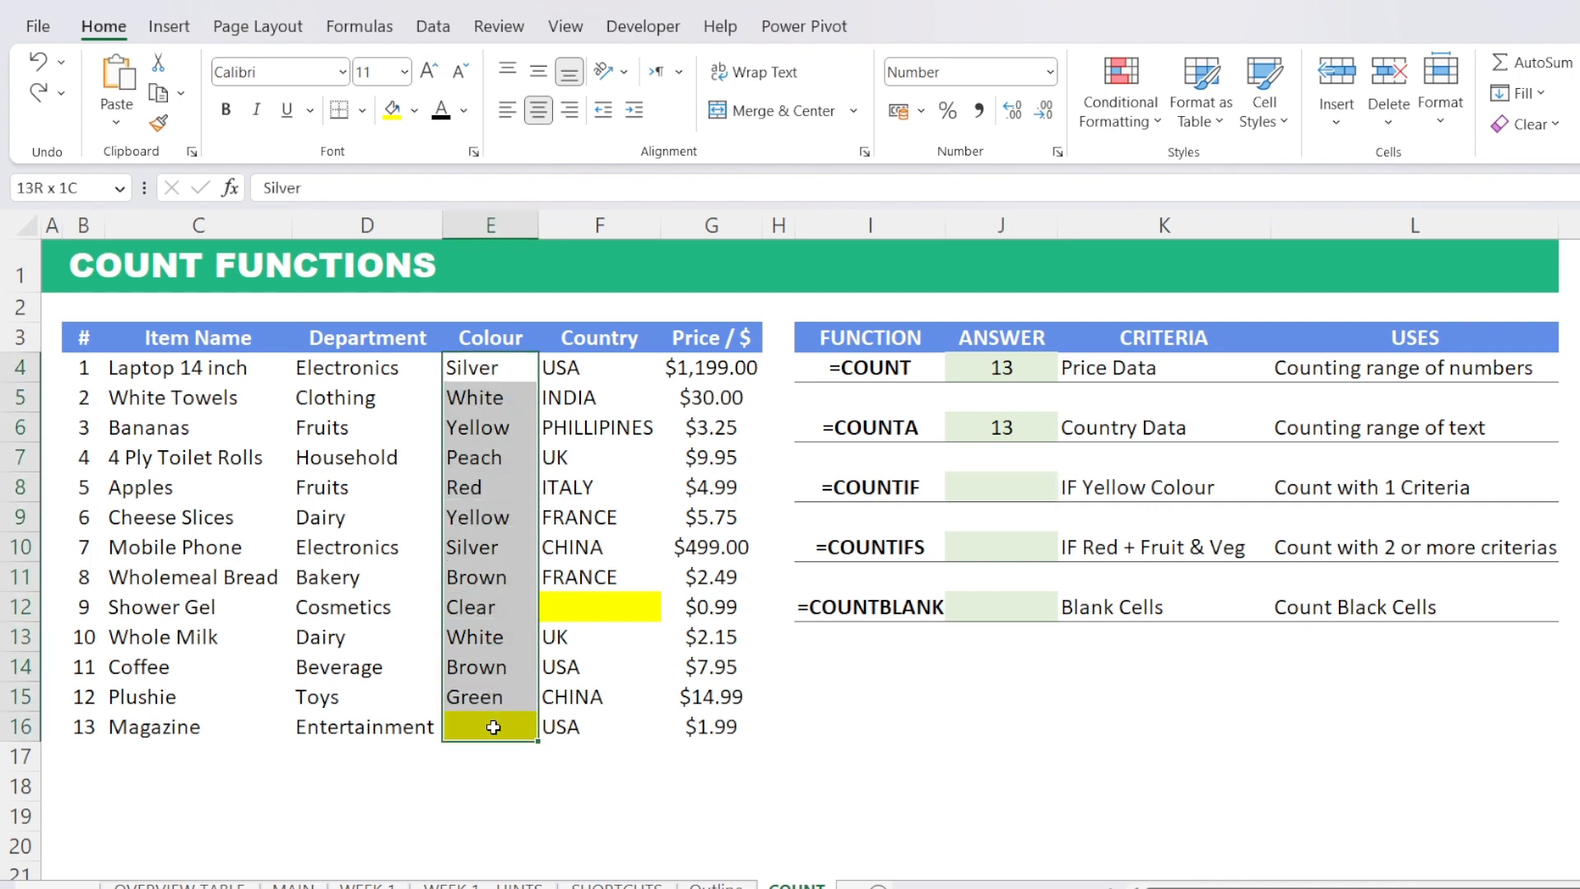
left_click(493, 726)
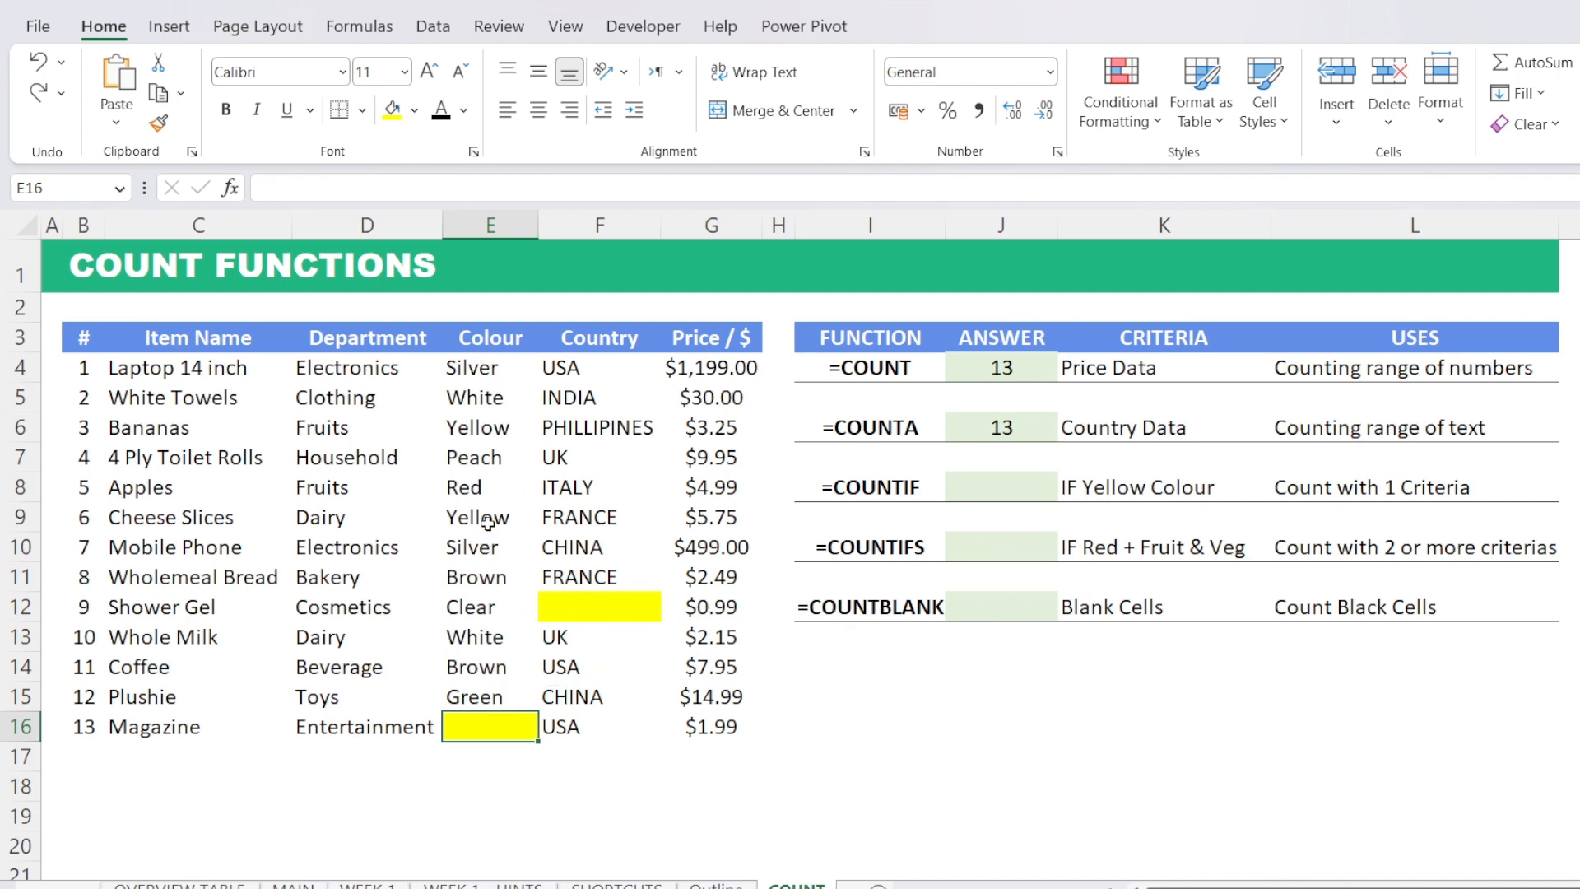
left_click(988, 491)
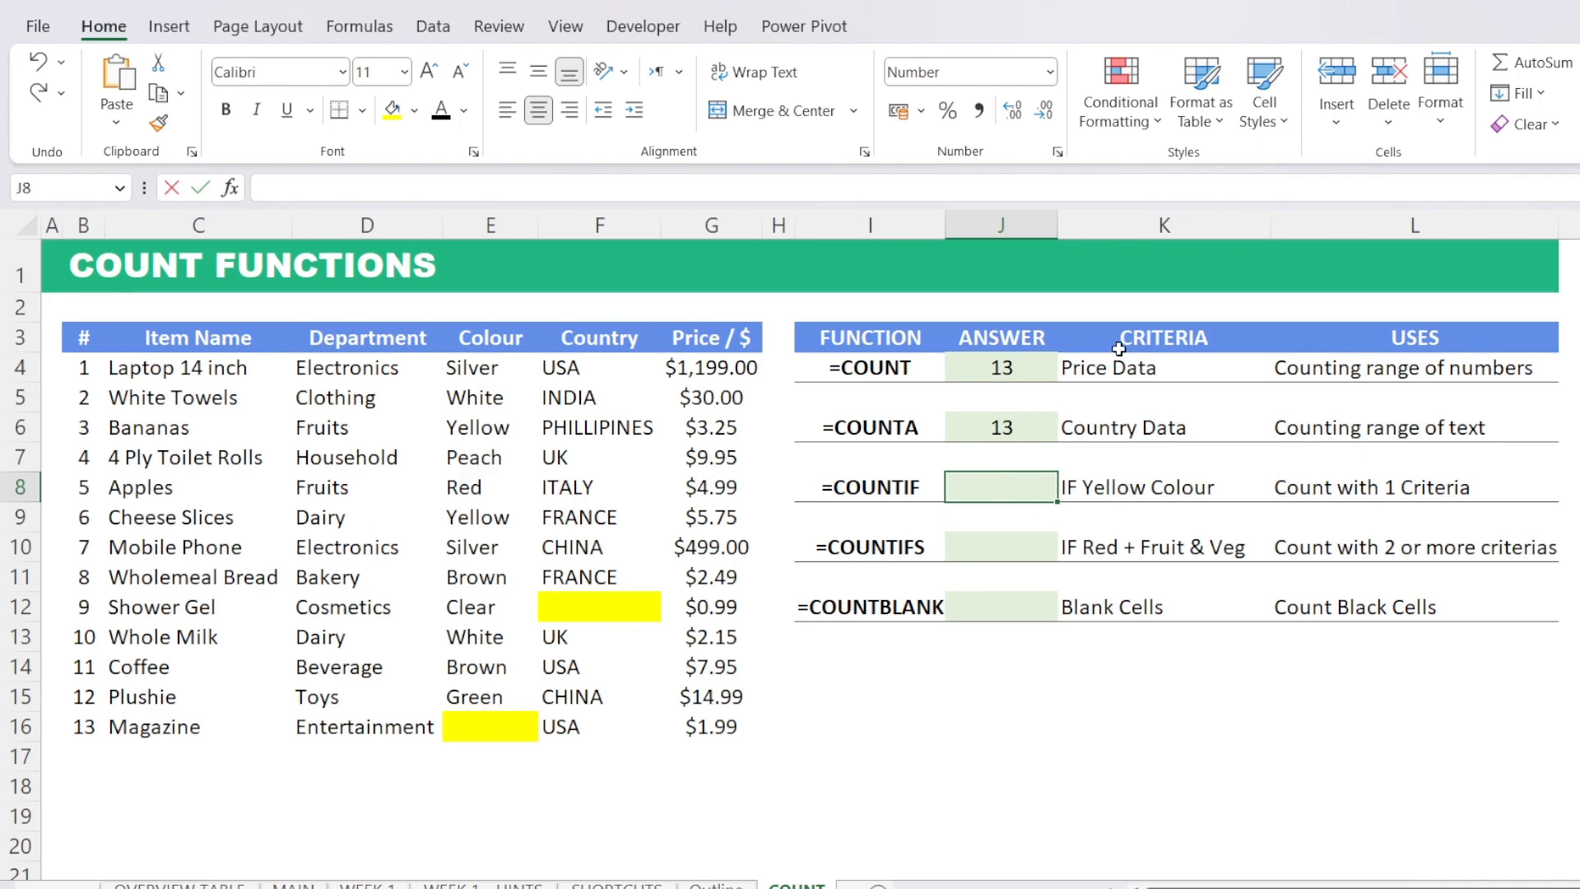
type("=count")
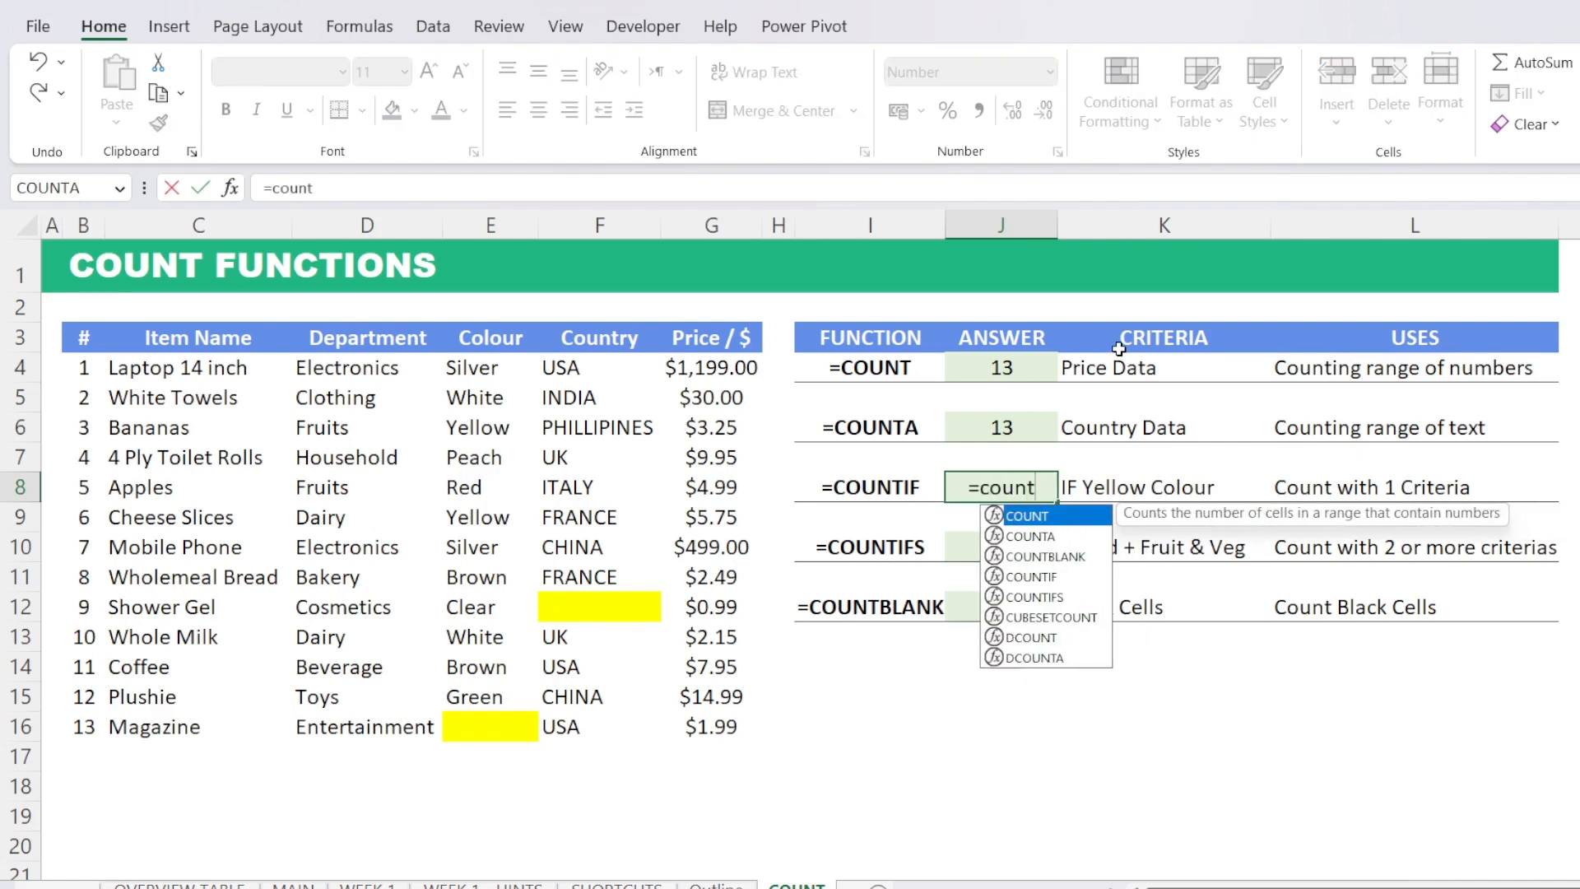
type("if(")
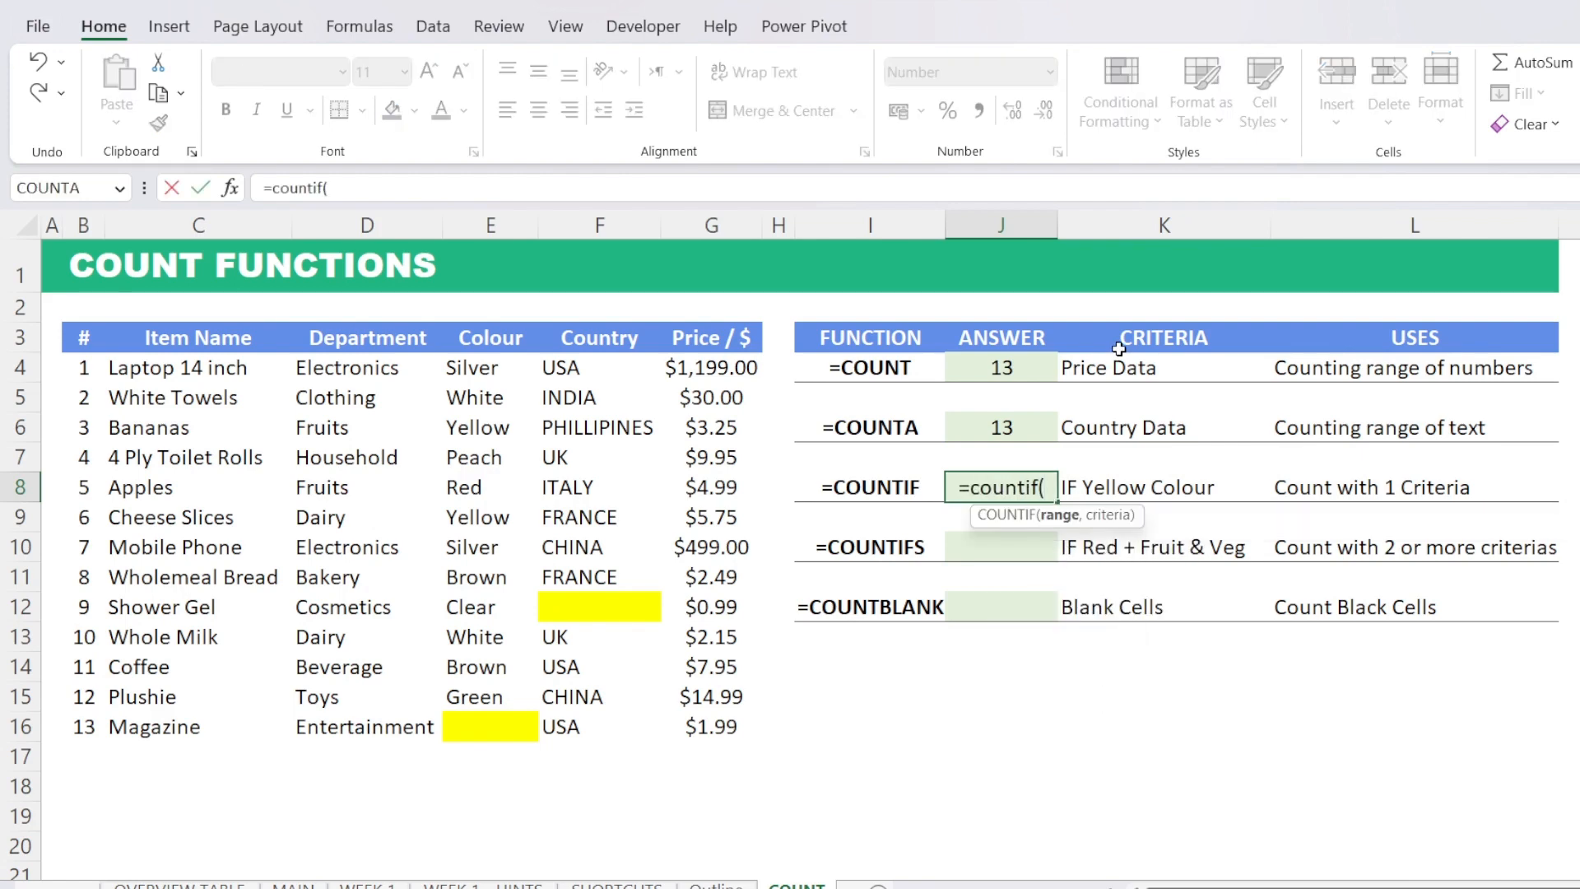
left_click(487, 374)
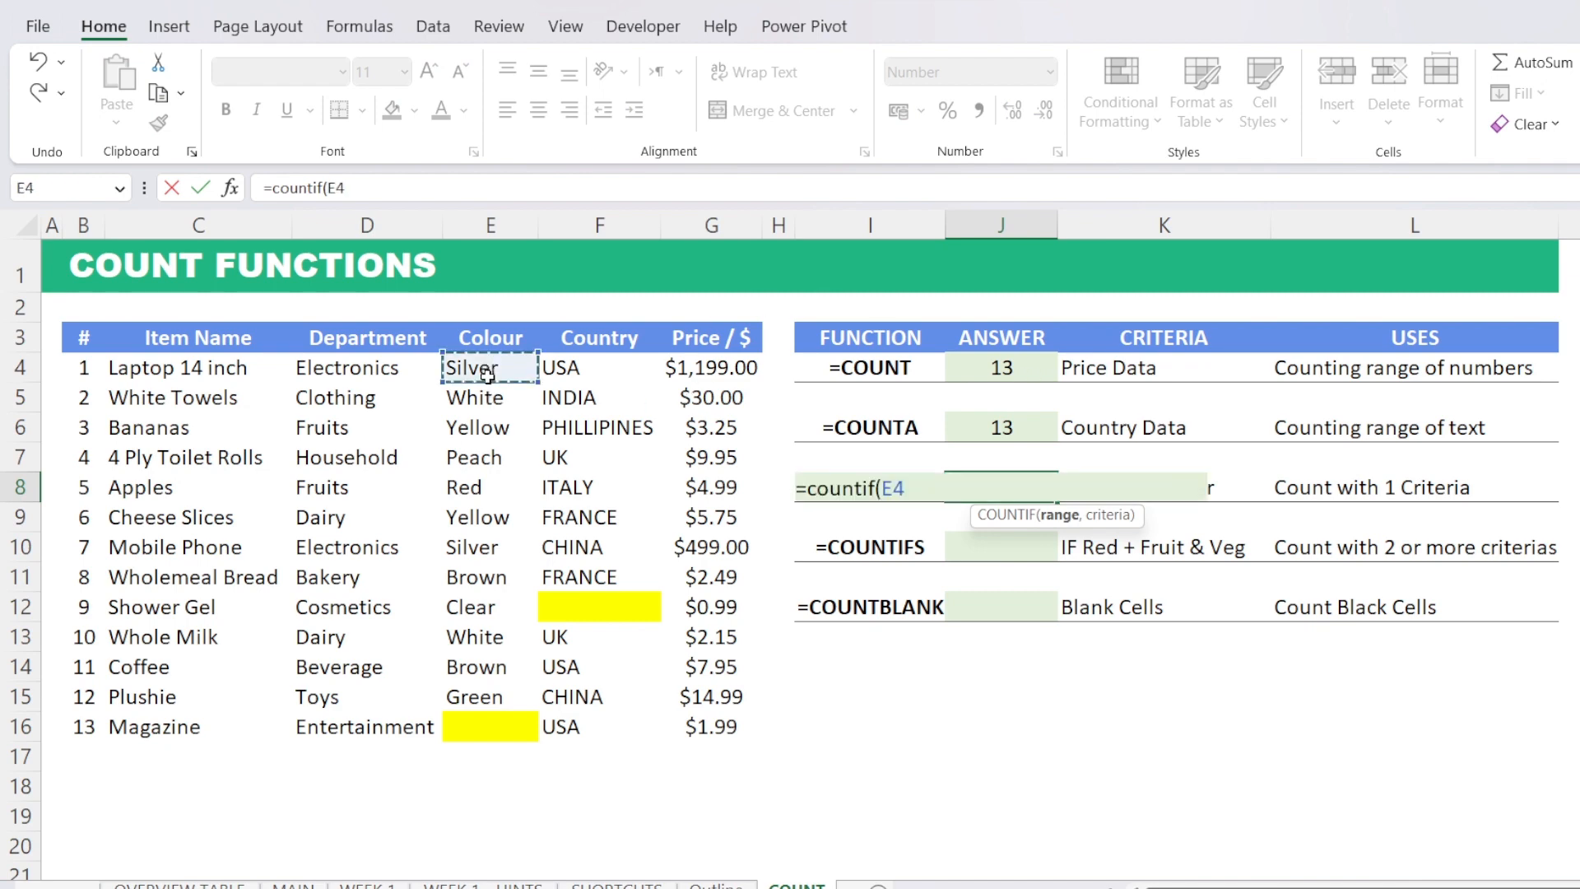
left_click_drag(487, 375, 503, 728)
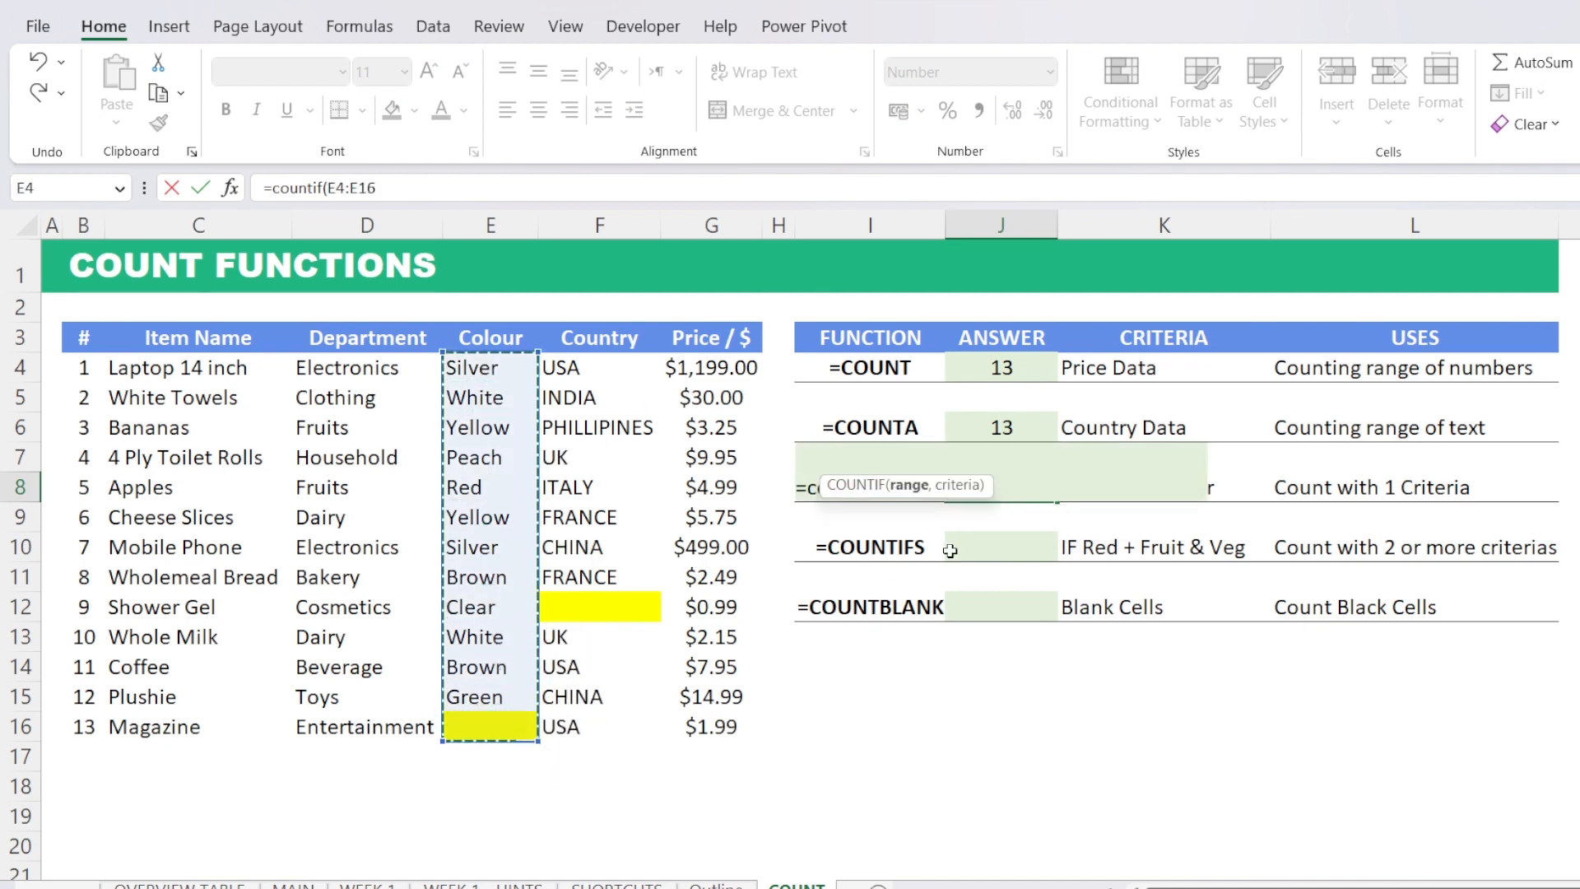
type(",")
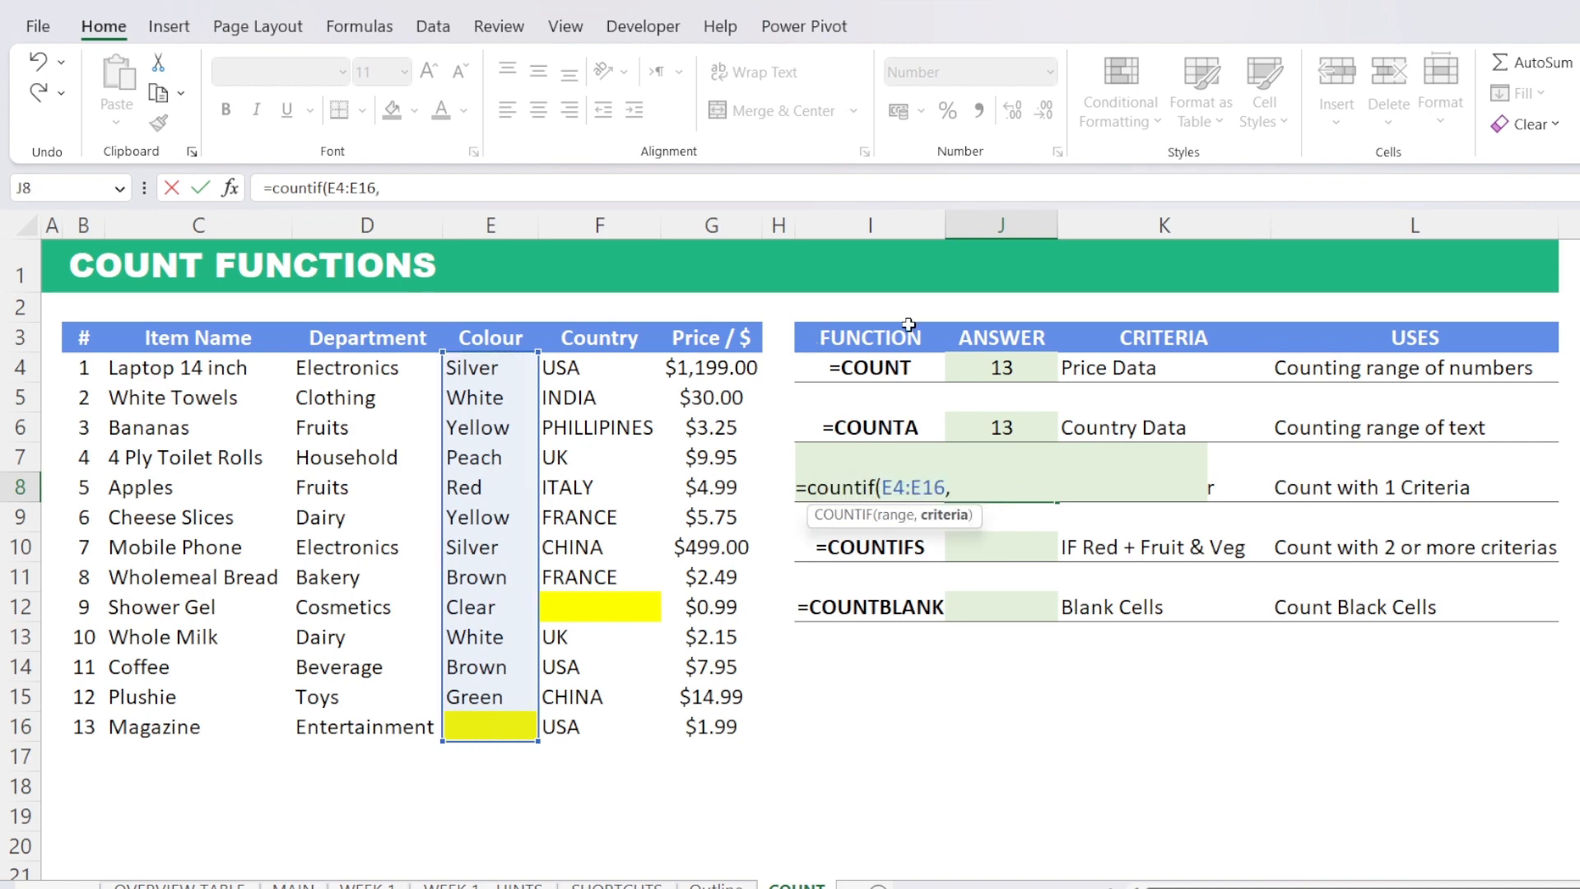
type("\"Yellow\")")
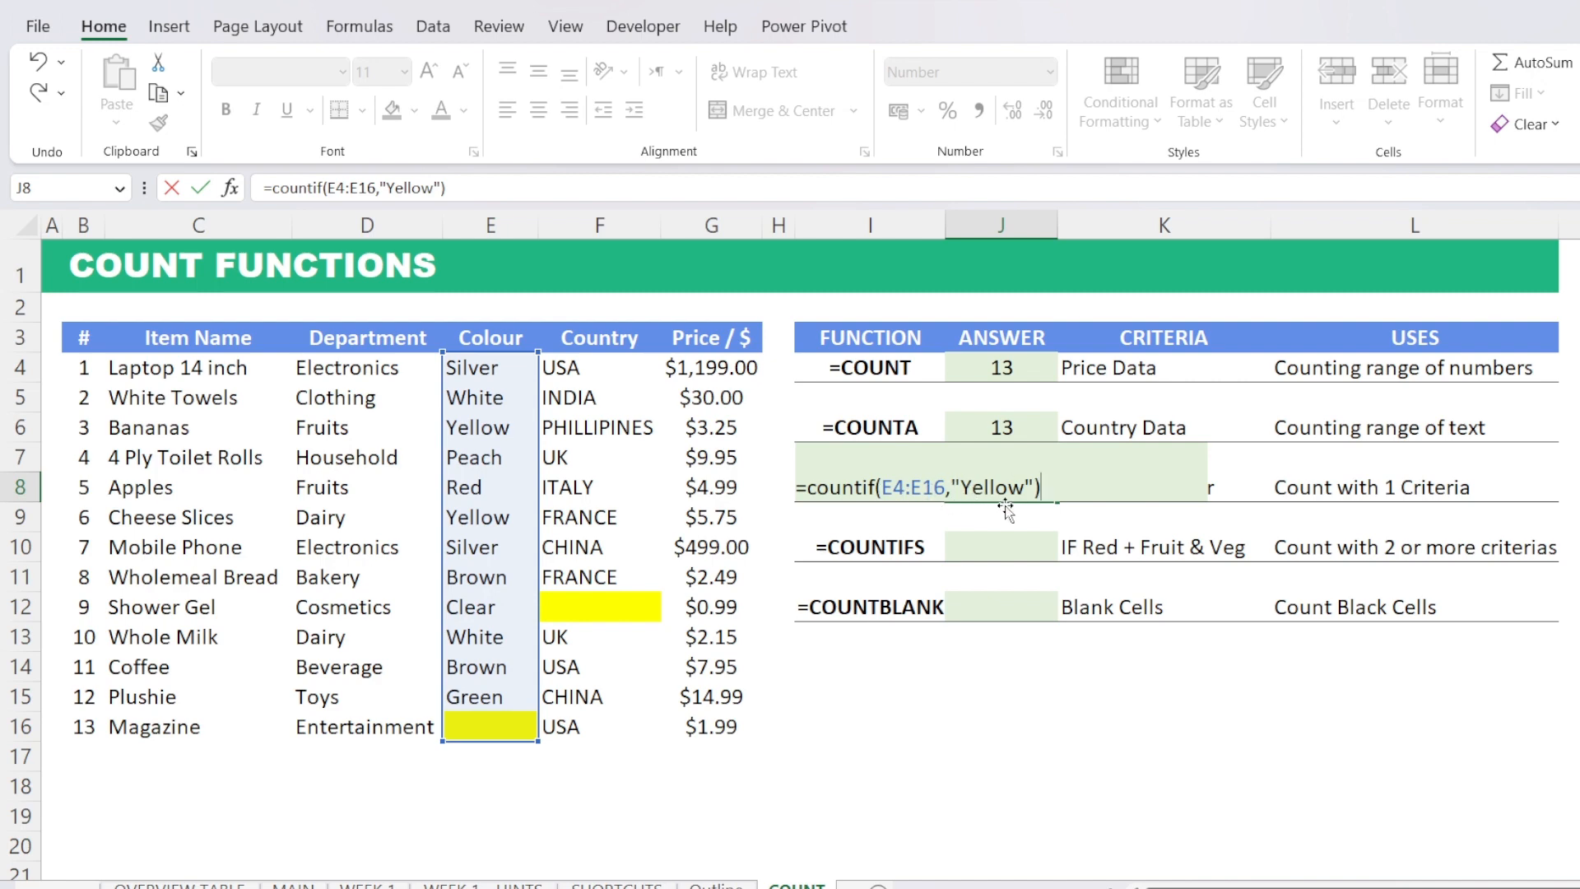
key("Return")
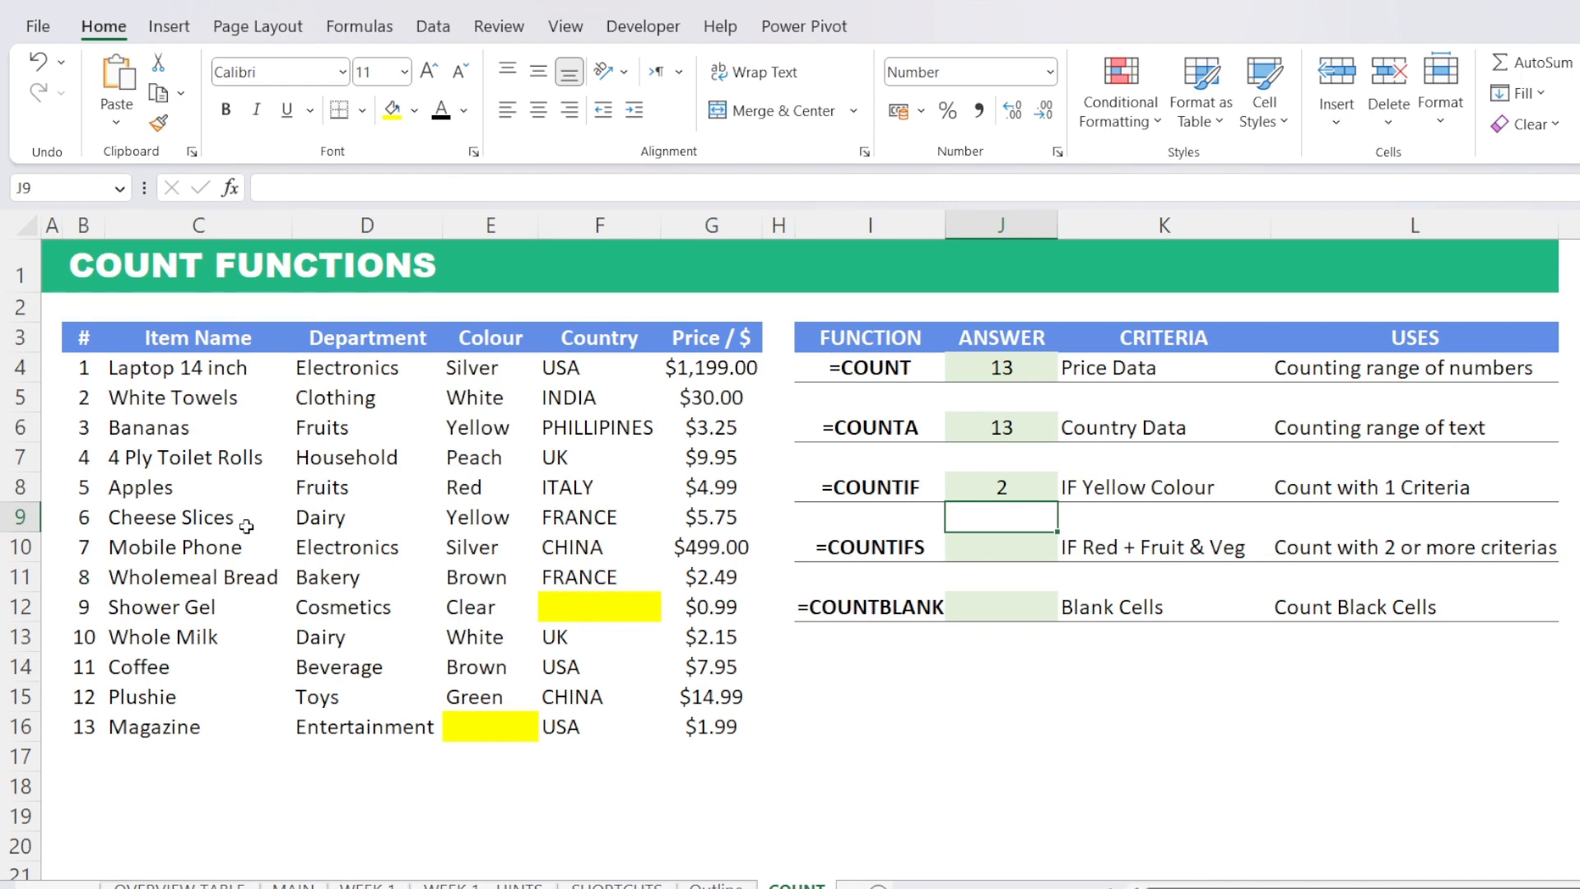
- Check the COUNTIF answer against the Yellow entries in E6 and E9 of the Colour column
left_click(465, 427)
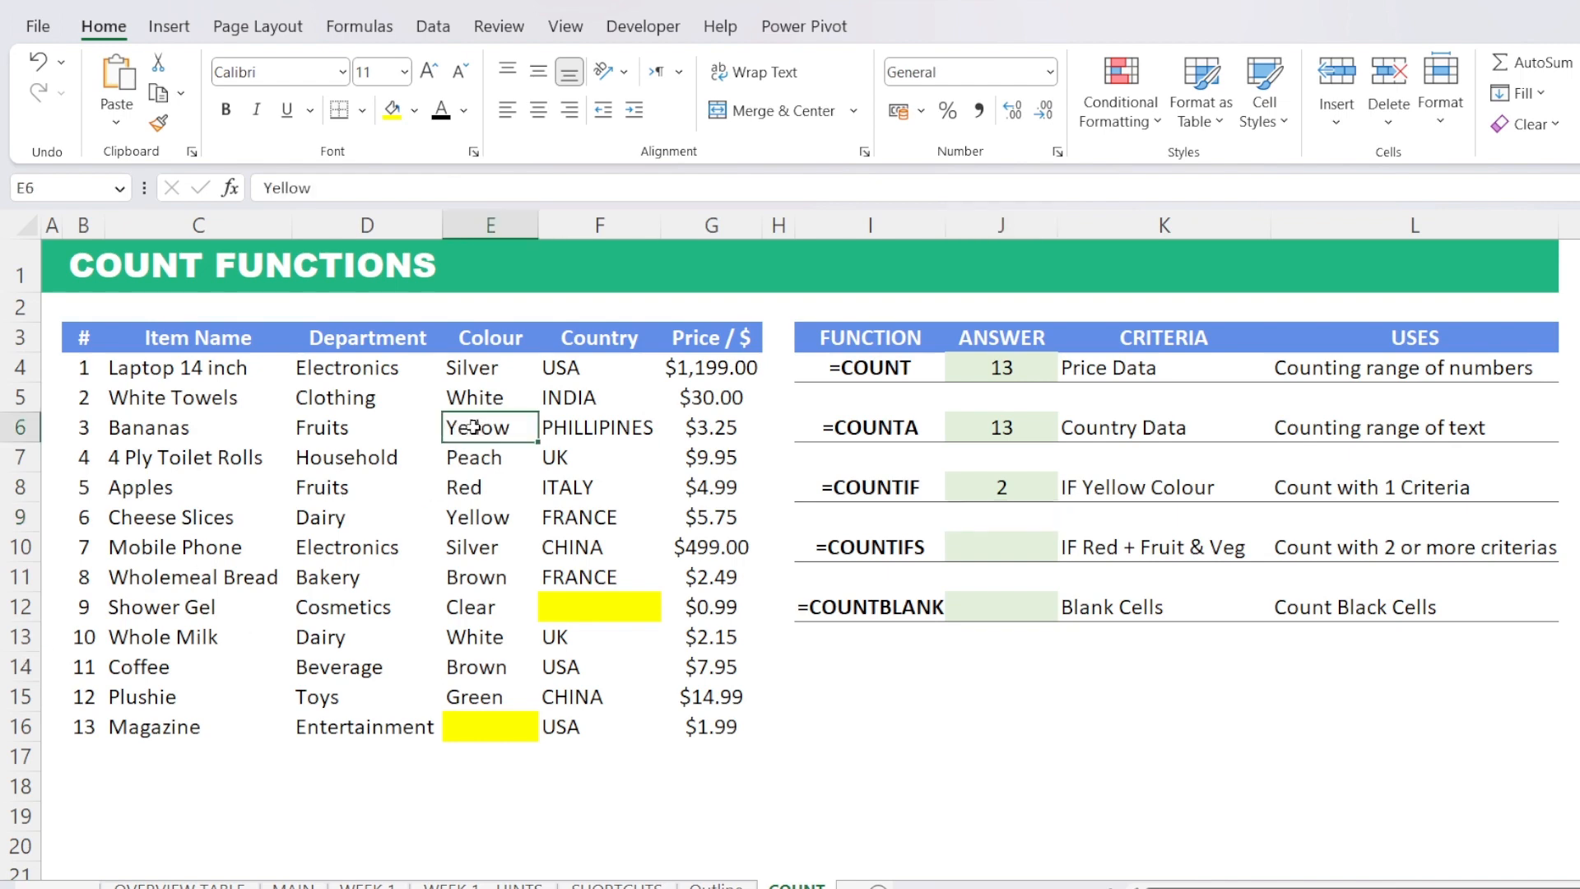
left_click(489, 517, "shift")
left_click(486, 438)
left_click(459, 519)
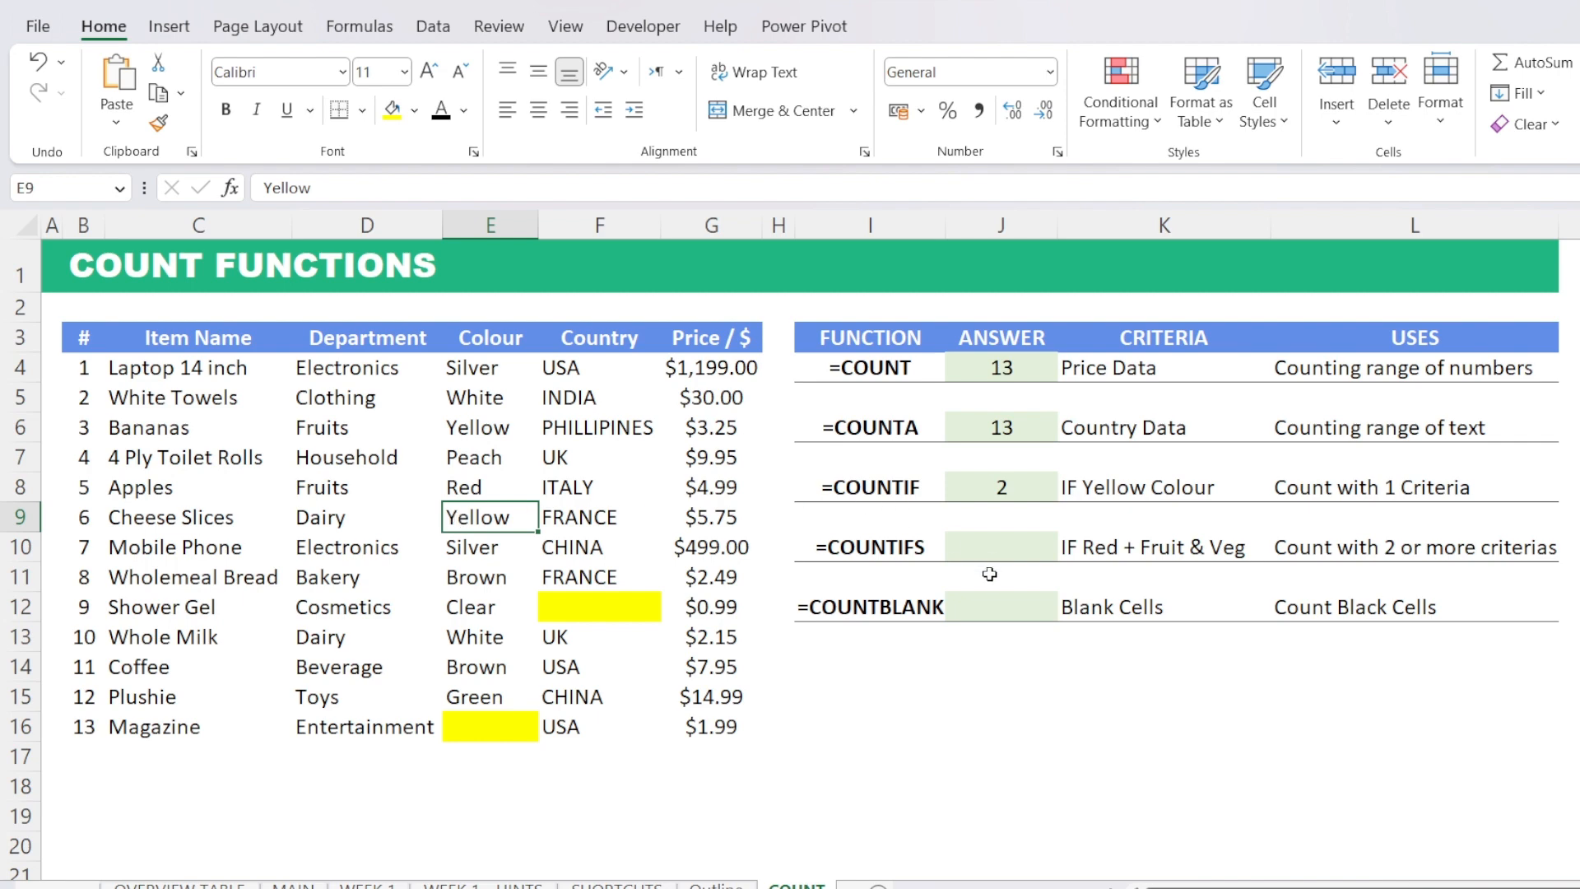
- Start a COUNTIFS formula in J10 with the Department range D4:D16 and the criterion "Fruit"
left_click(1020, 544)
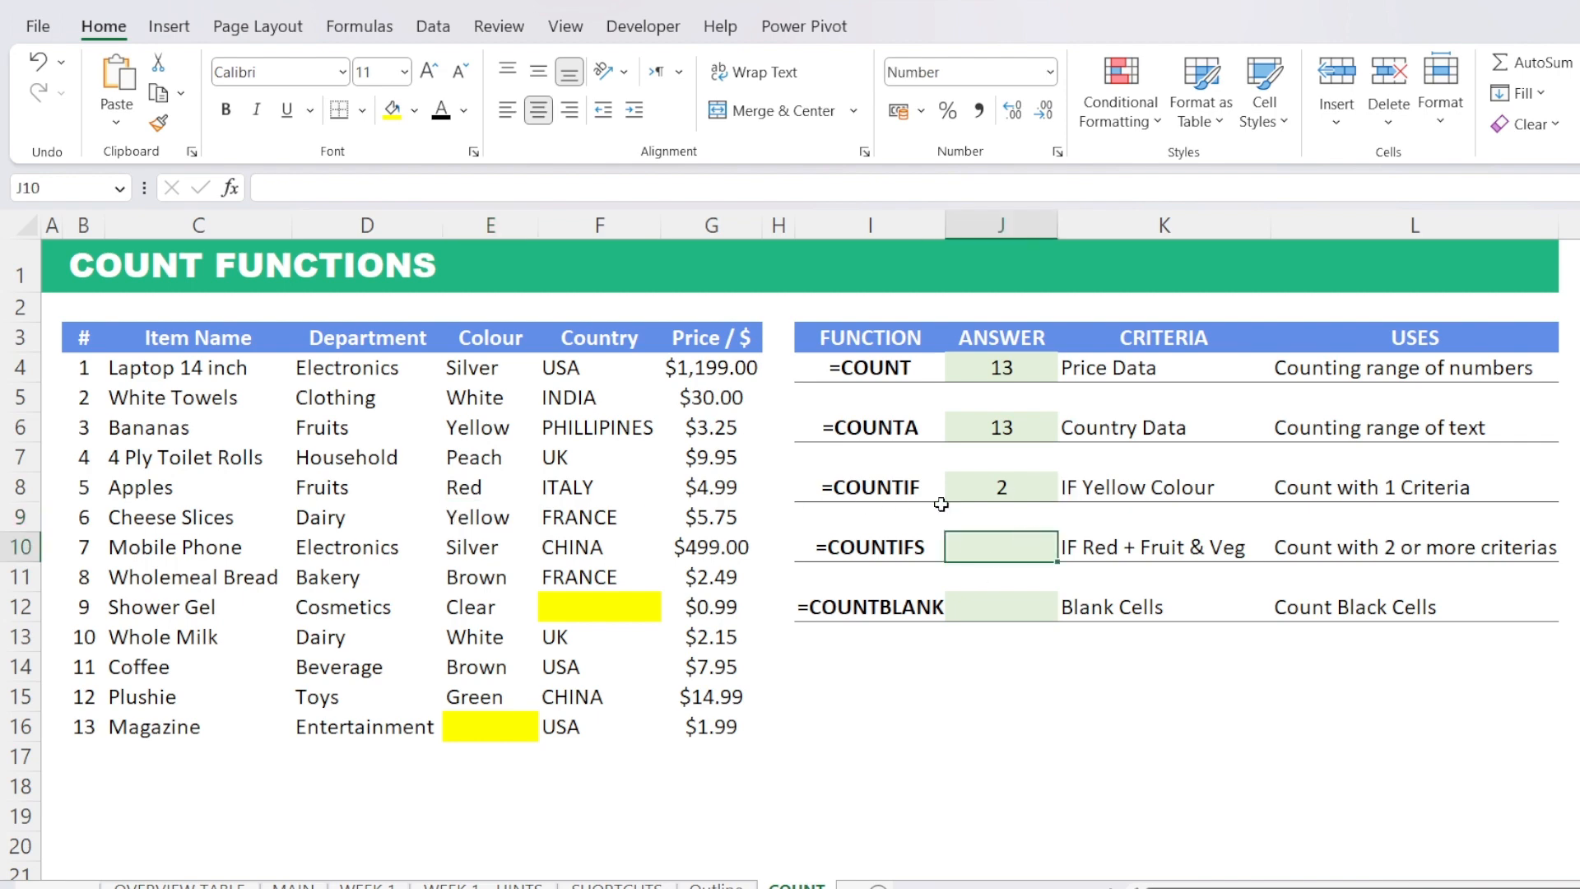
left_click(1295, 494)
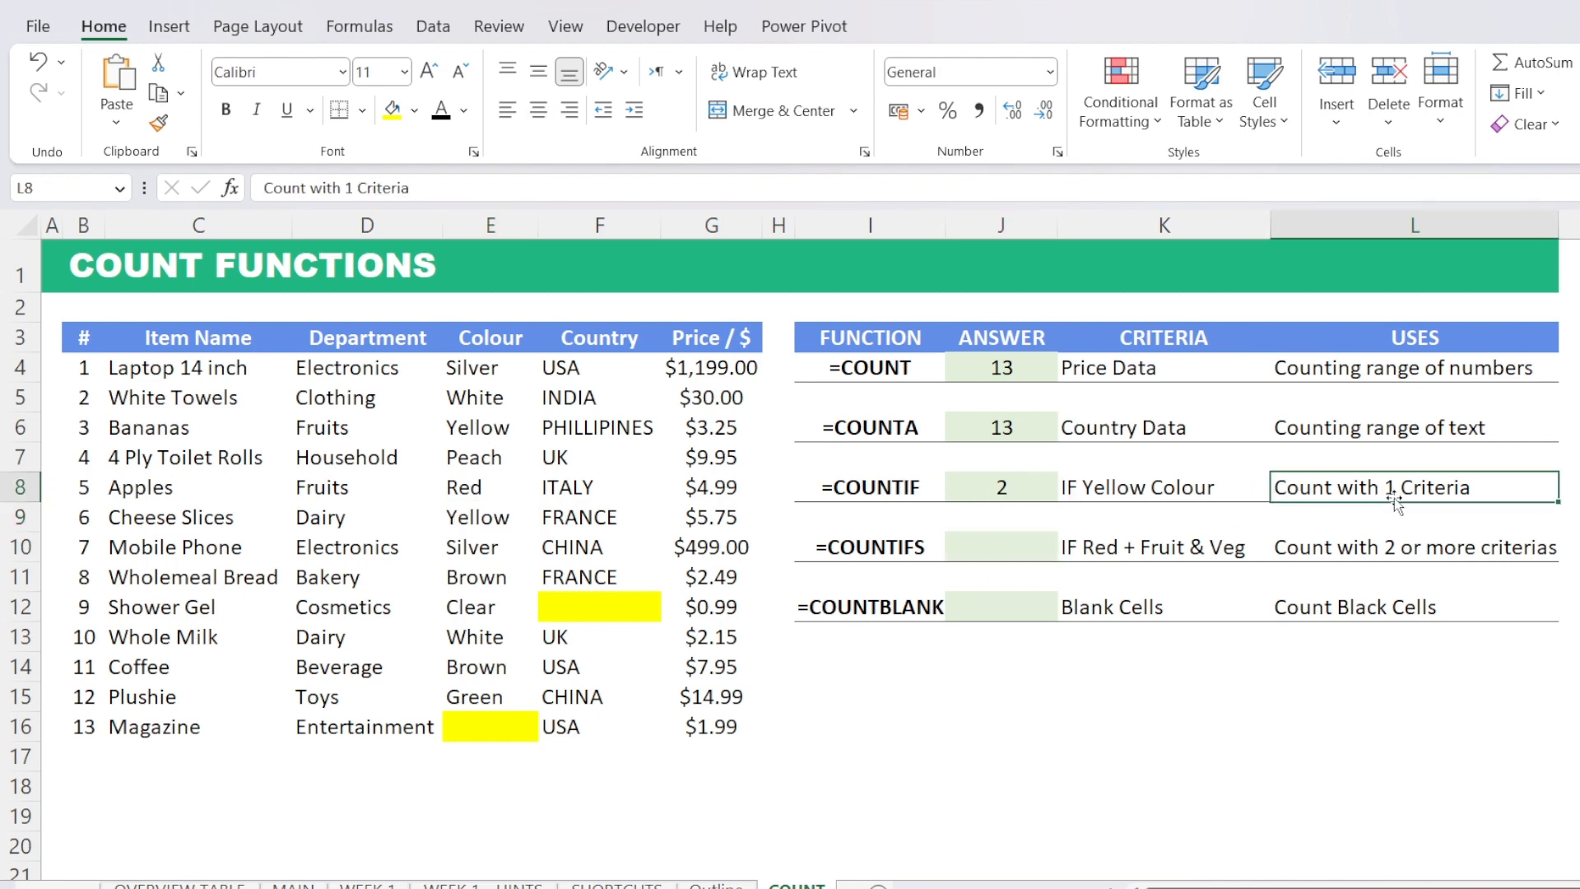
left_click(1015, 542)
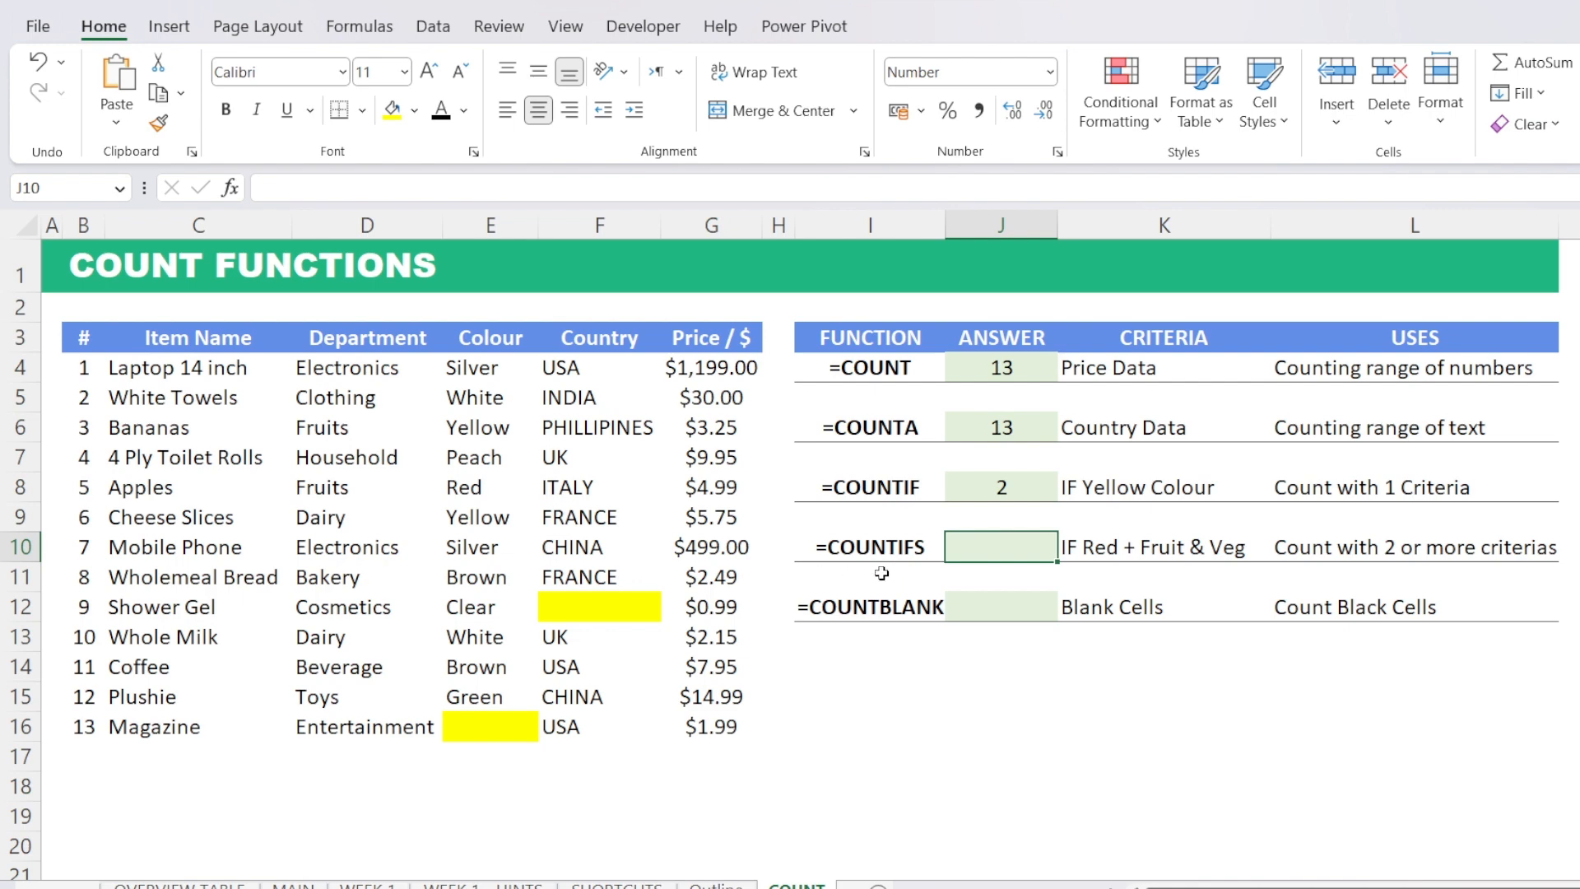
type("=count")
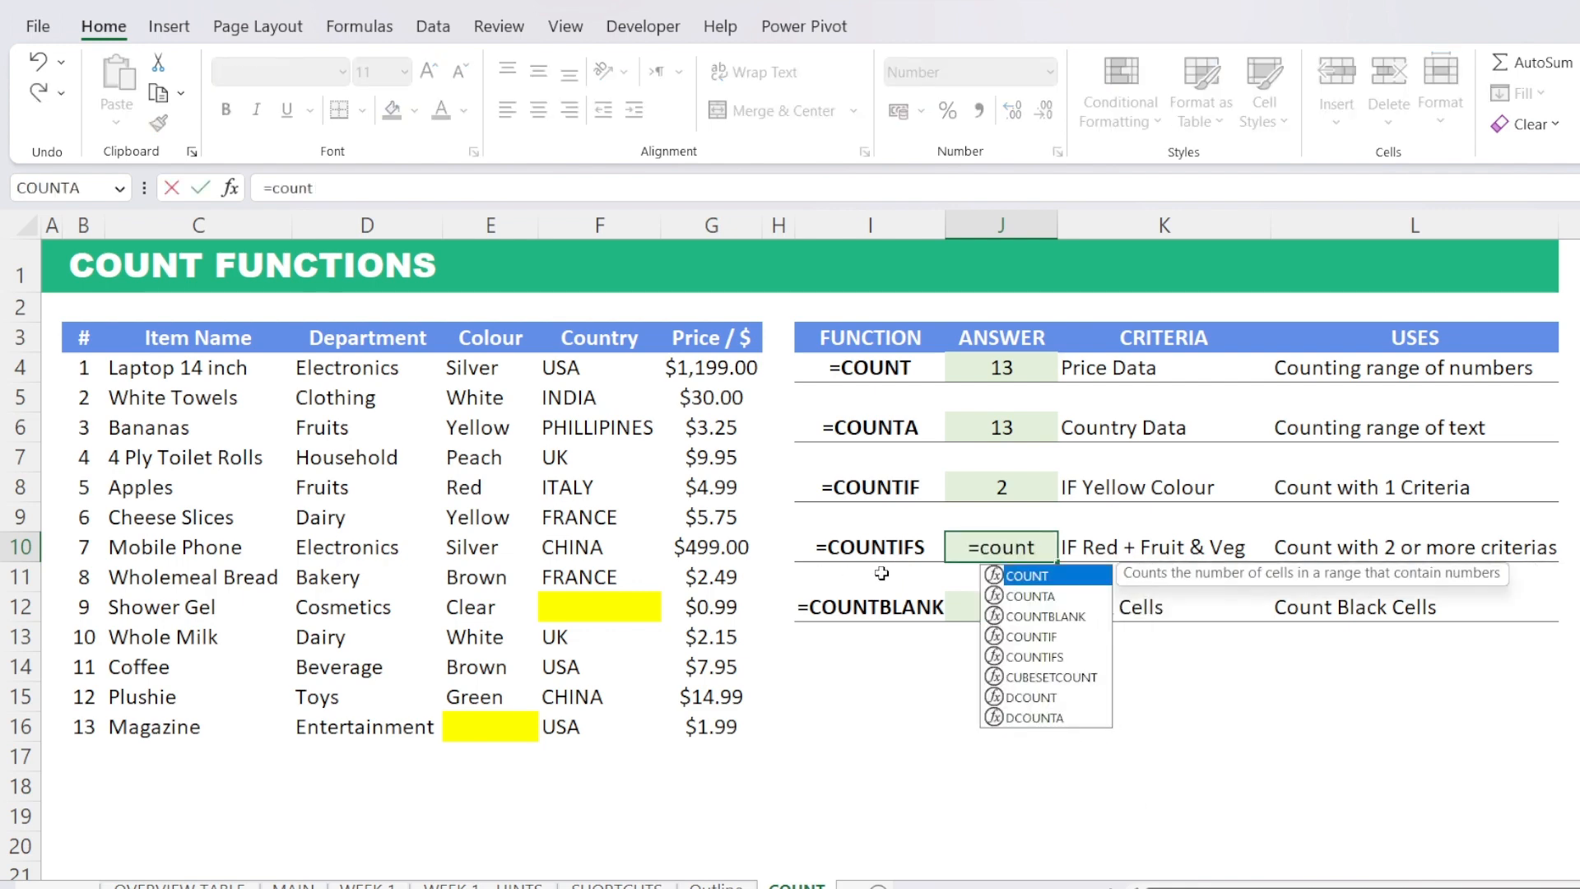
type("ifs")
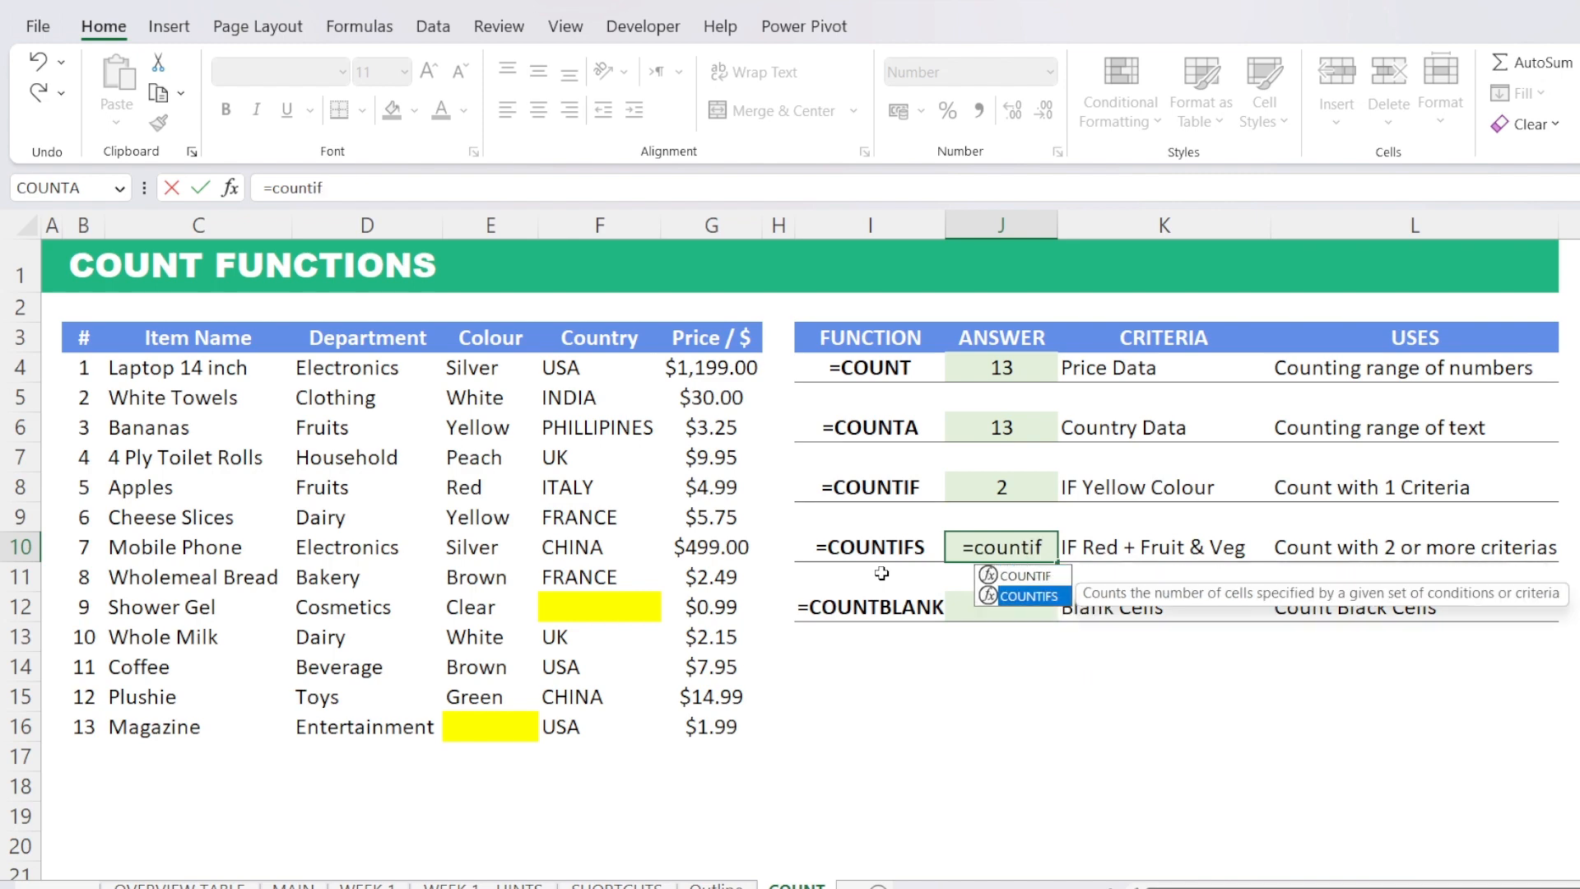
key("Tab")
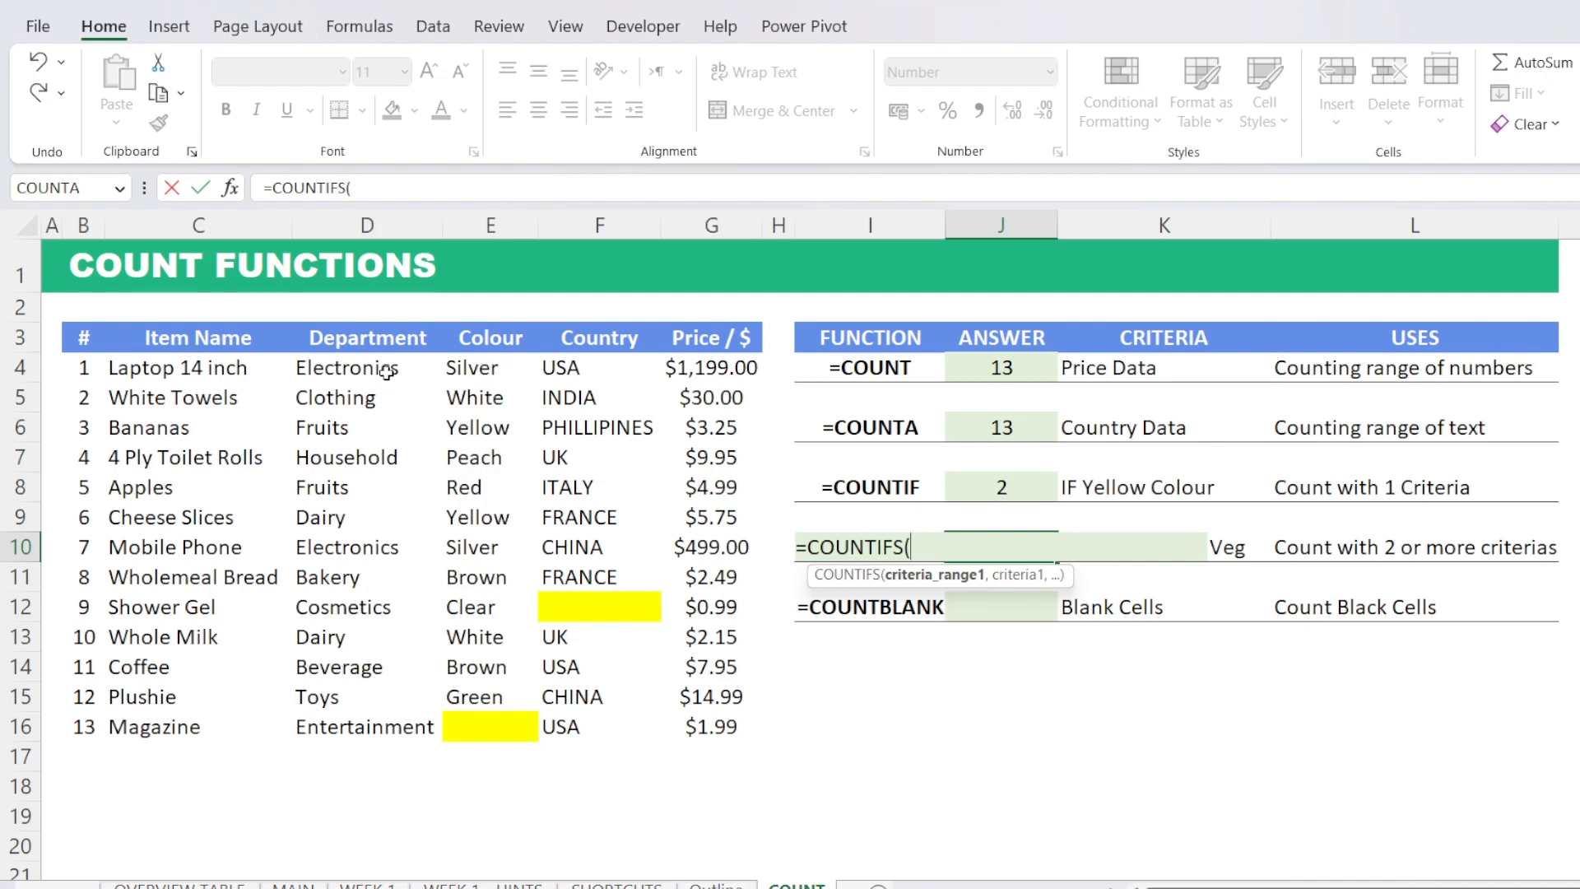
left_click_drag(393, 367, 389, 726)
type(",")
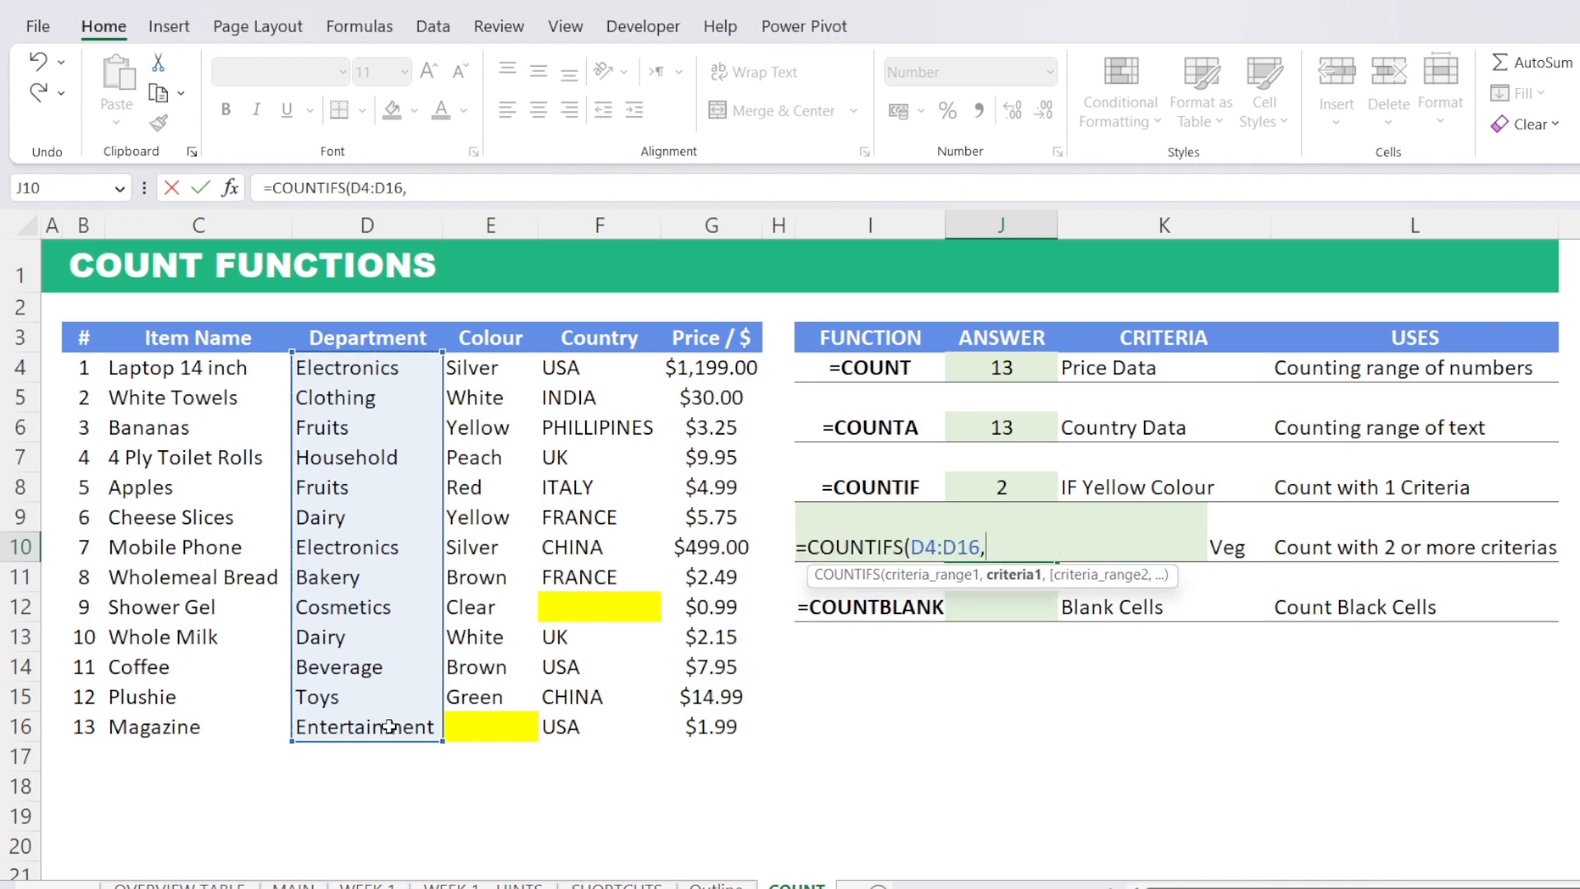
type("\"Fruit@")
key("BackSpace")
type("\",")
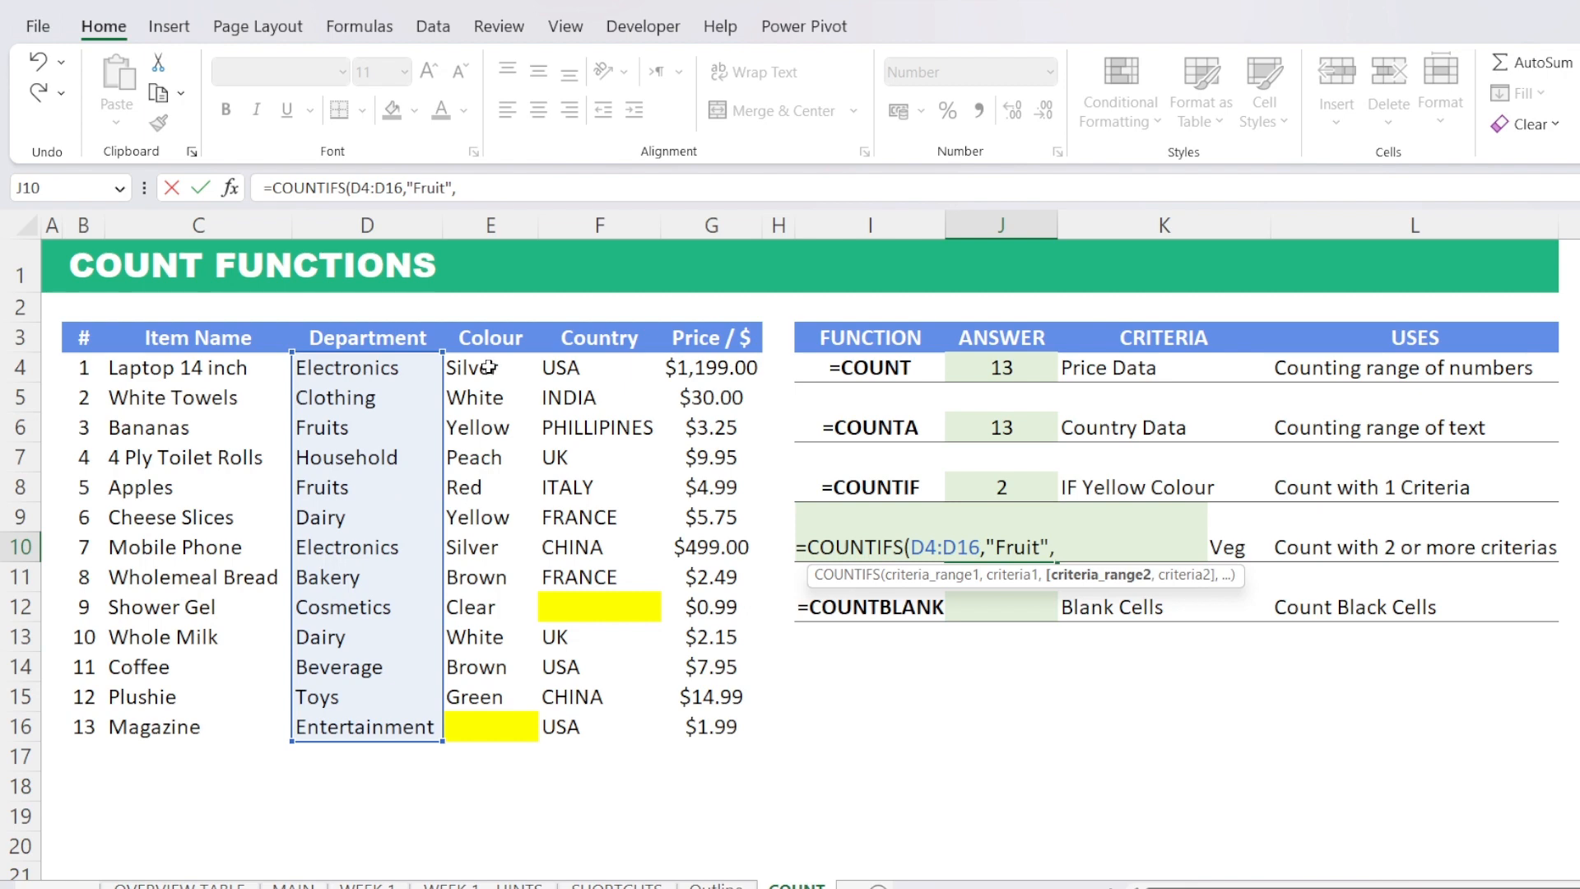
- Complete the COUNTIFS formula in J10 with the Colour range E4:E16 and the criterion "Red"
left_click_drag(489, 367, 493, 727)
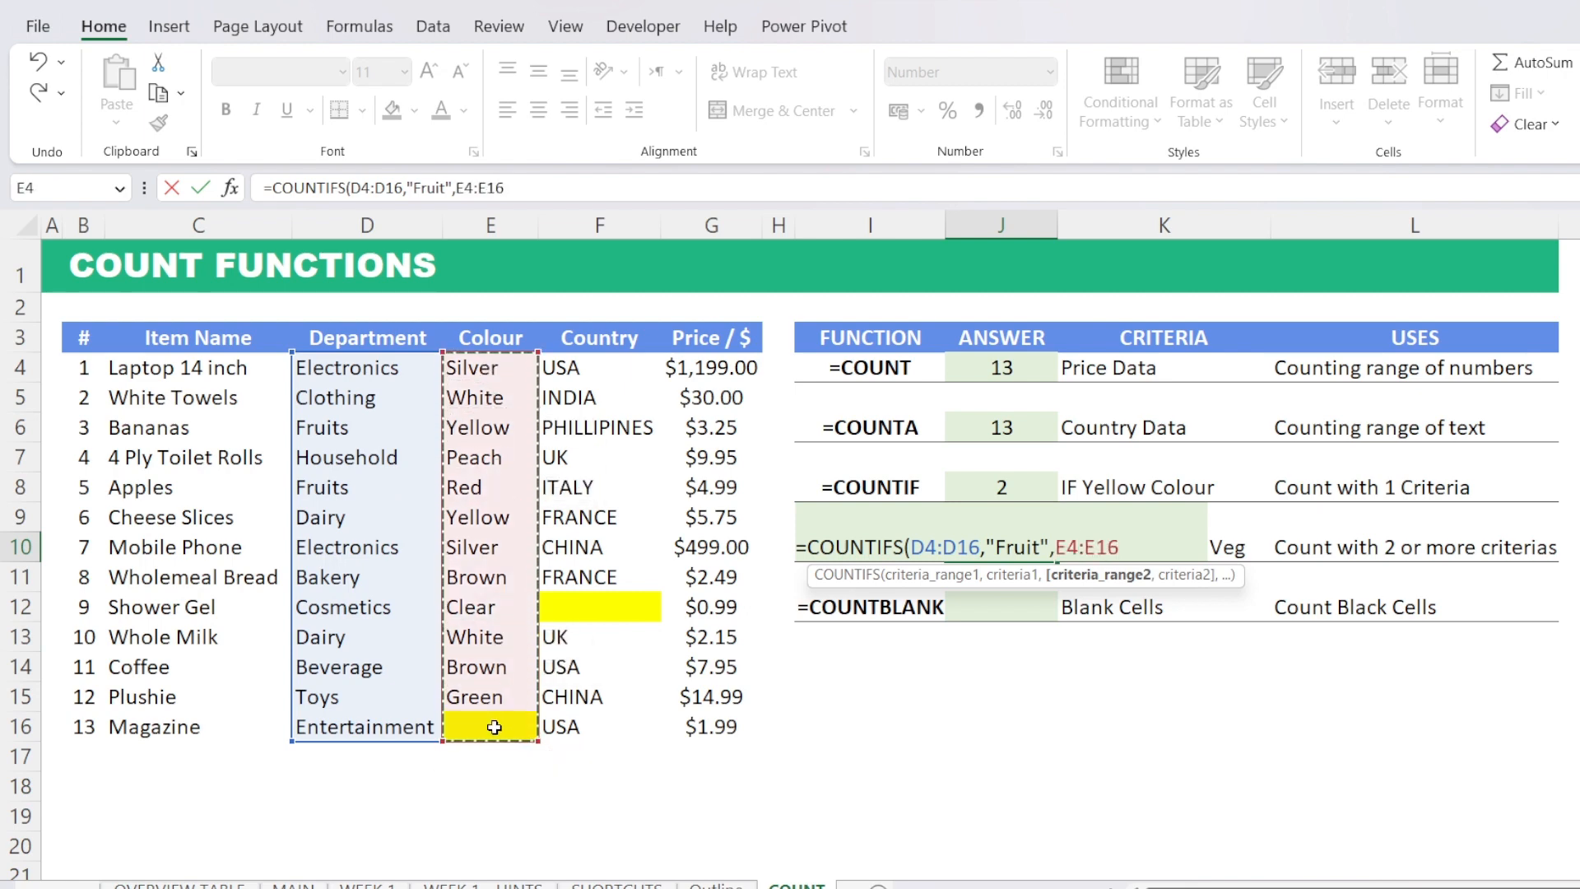
type(",")
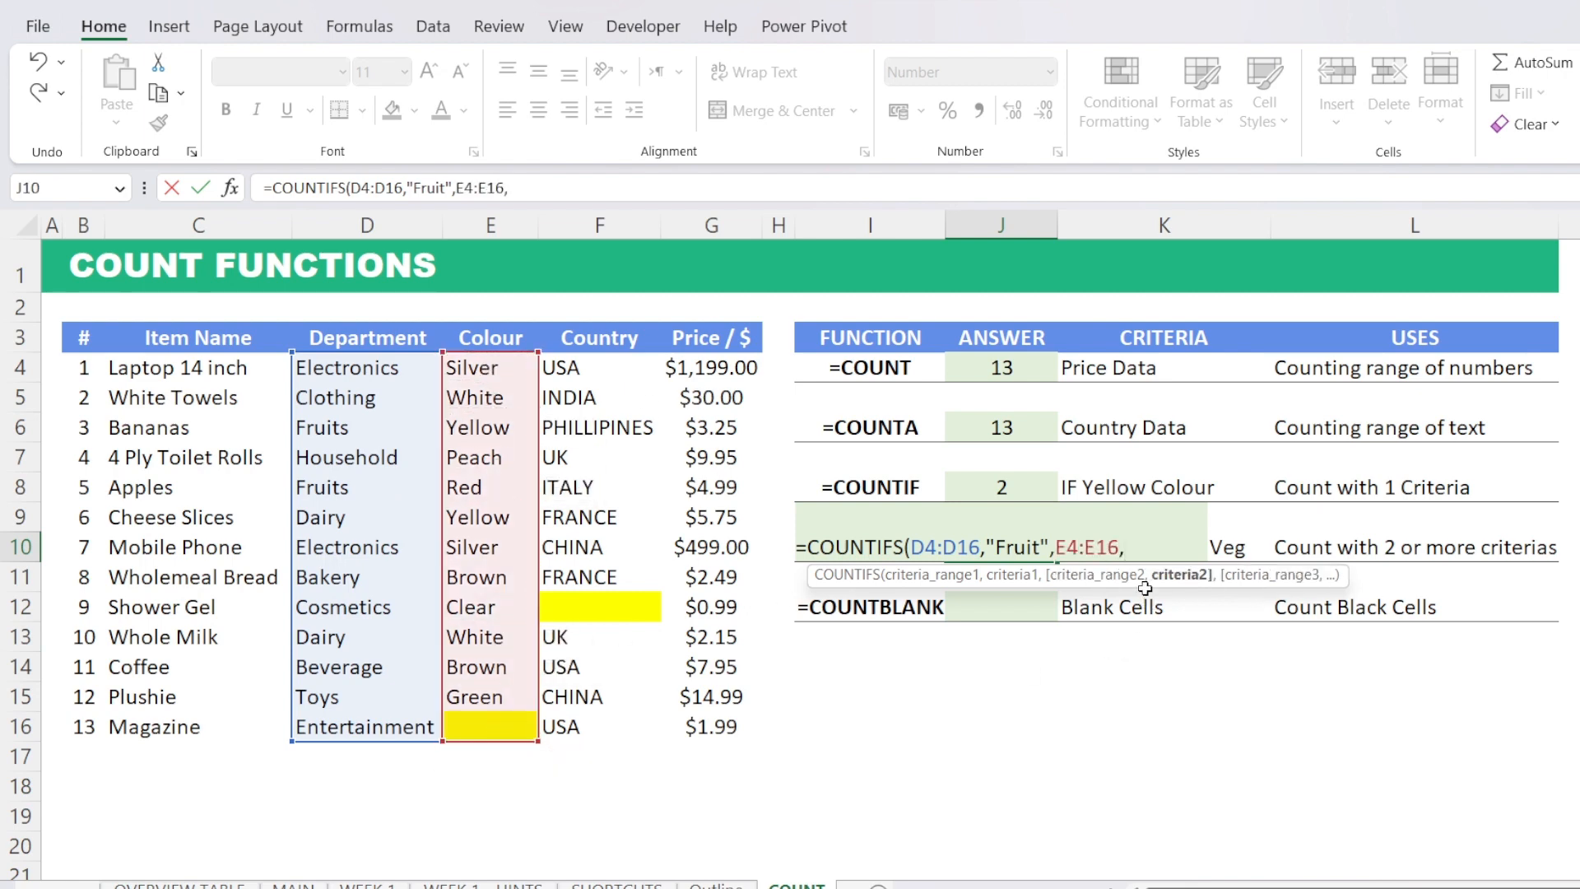
type("@")
key("BackSpace")
type("\"Veg")
key("BackSpace")
key("BackSpace")
key("BackSpace")
type("Red\")")
key("Return")
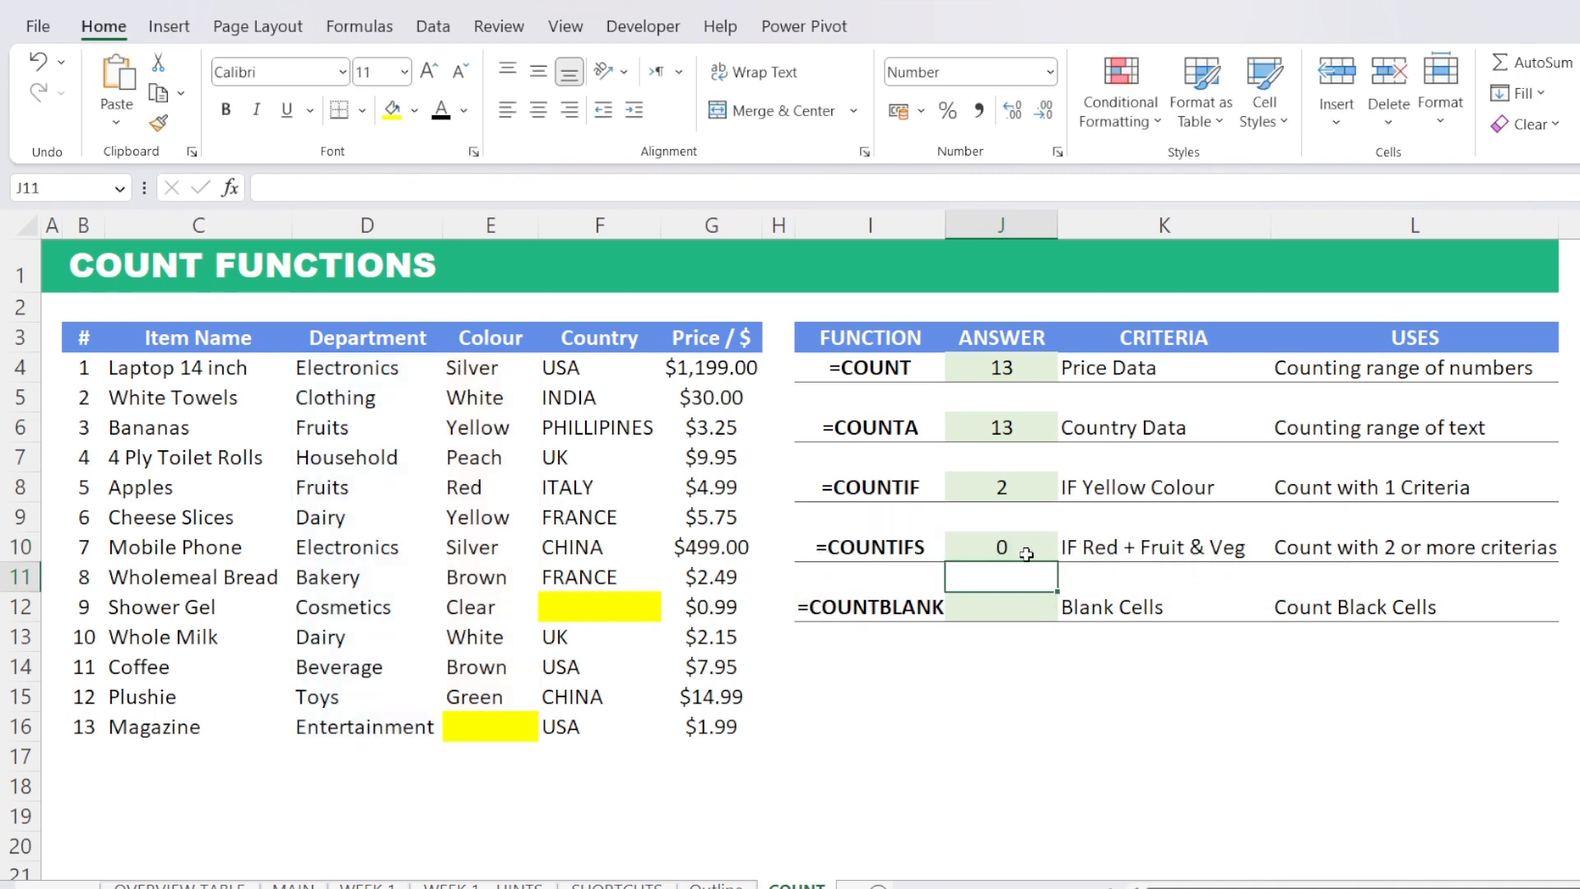
- Correct the Department criterion in the J10 COUNTIFS formula to "Fruits" to match the spelling in the table
left_click(975, 554)
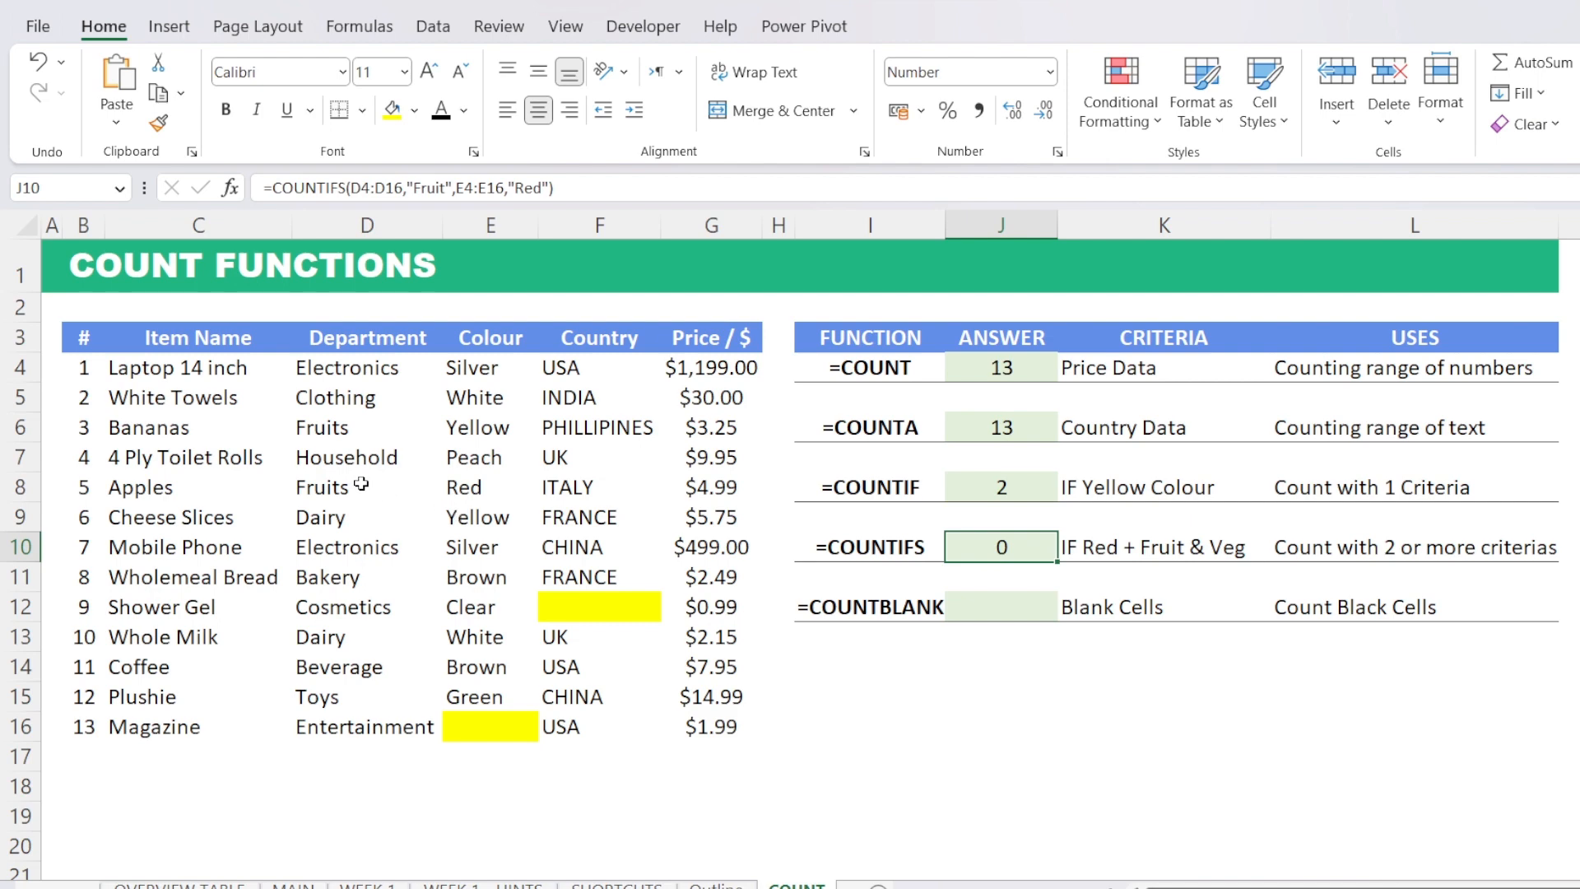
left_click_drag(361, 485, 650, 671)
left_click(1000, 547)
left_click(445, 189)
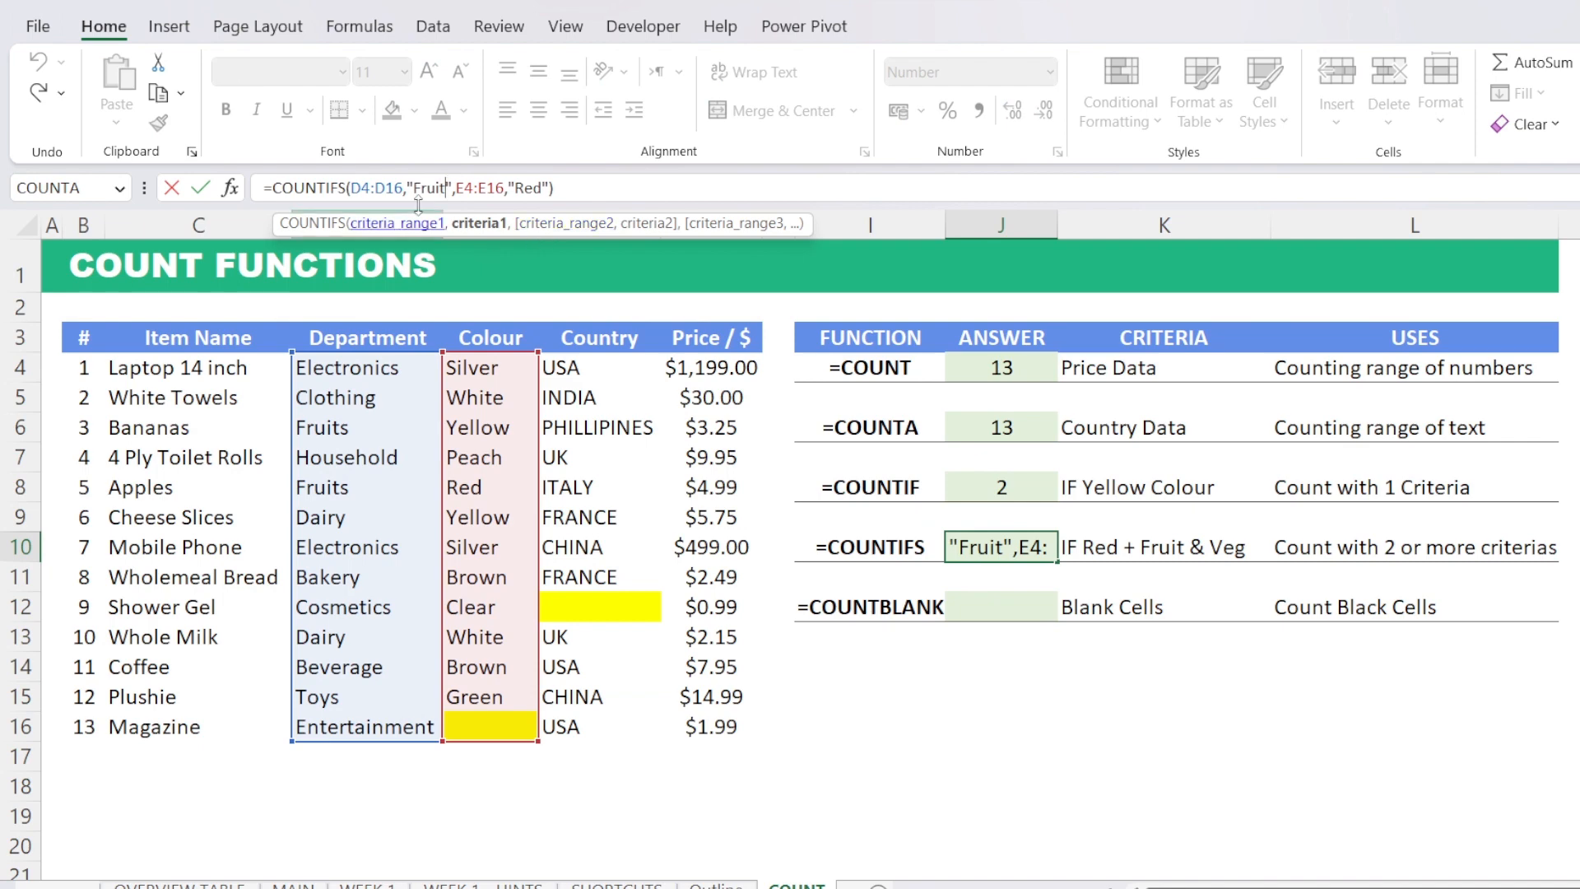
type("s")
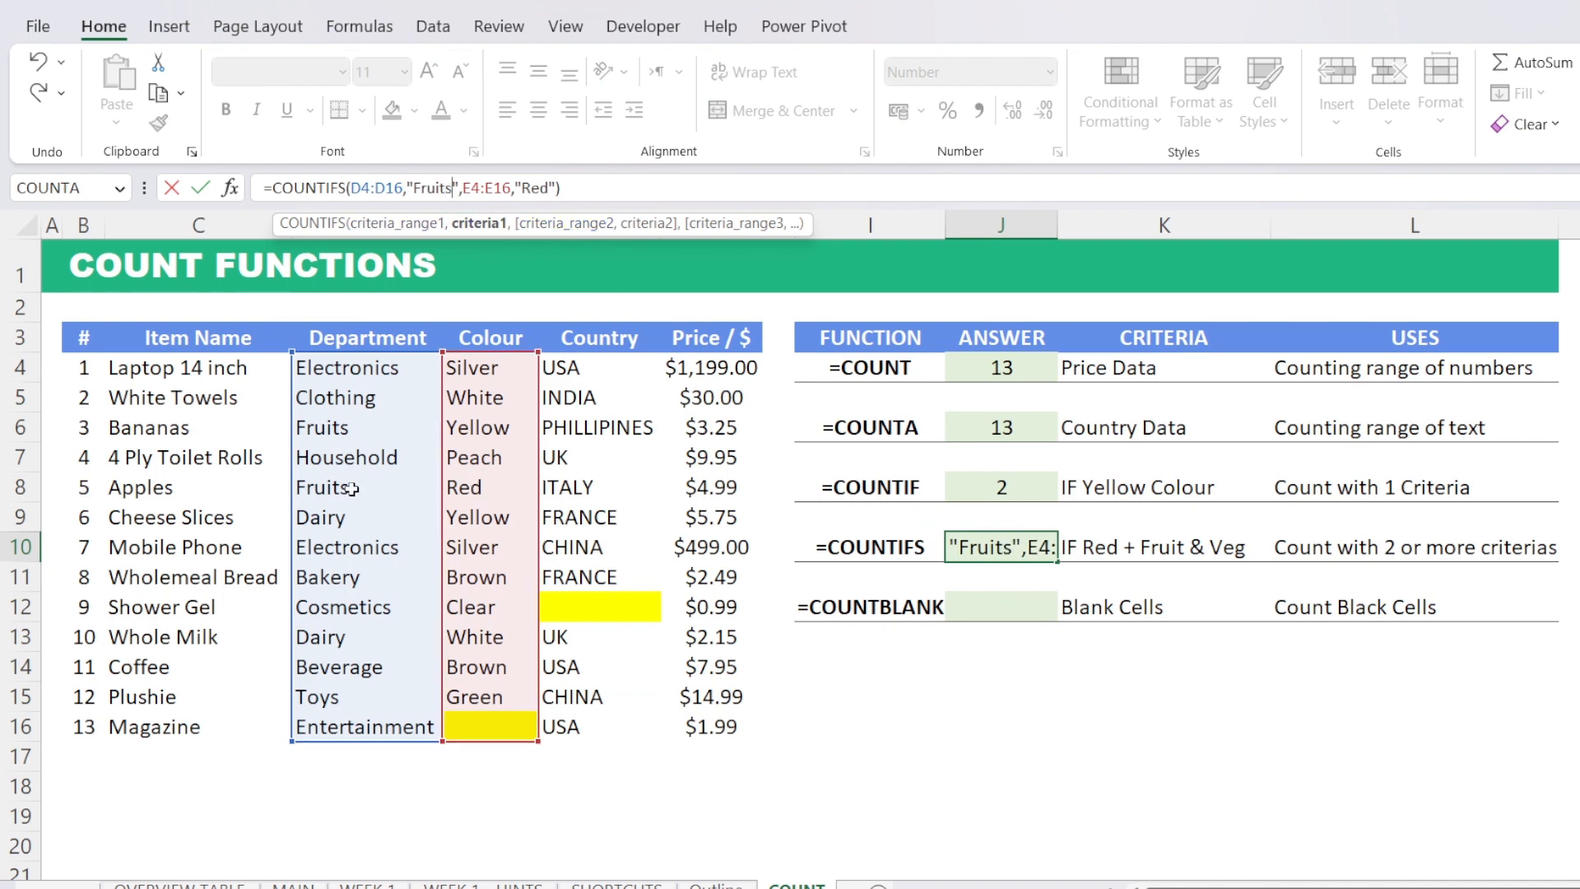
key("Return")
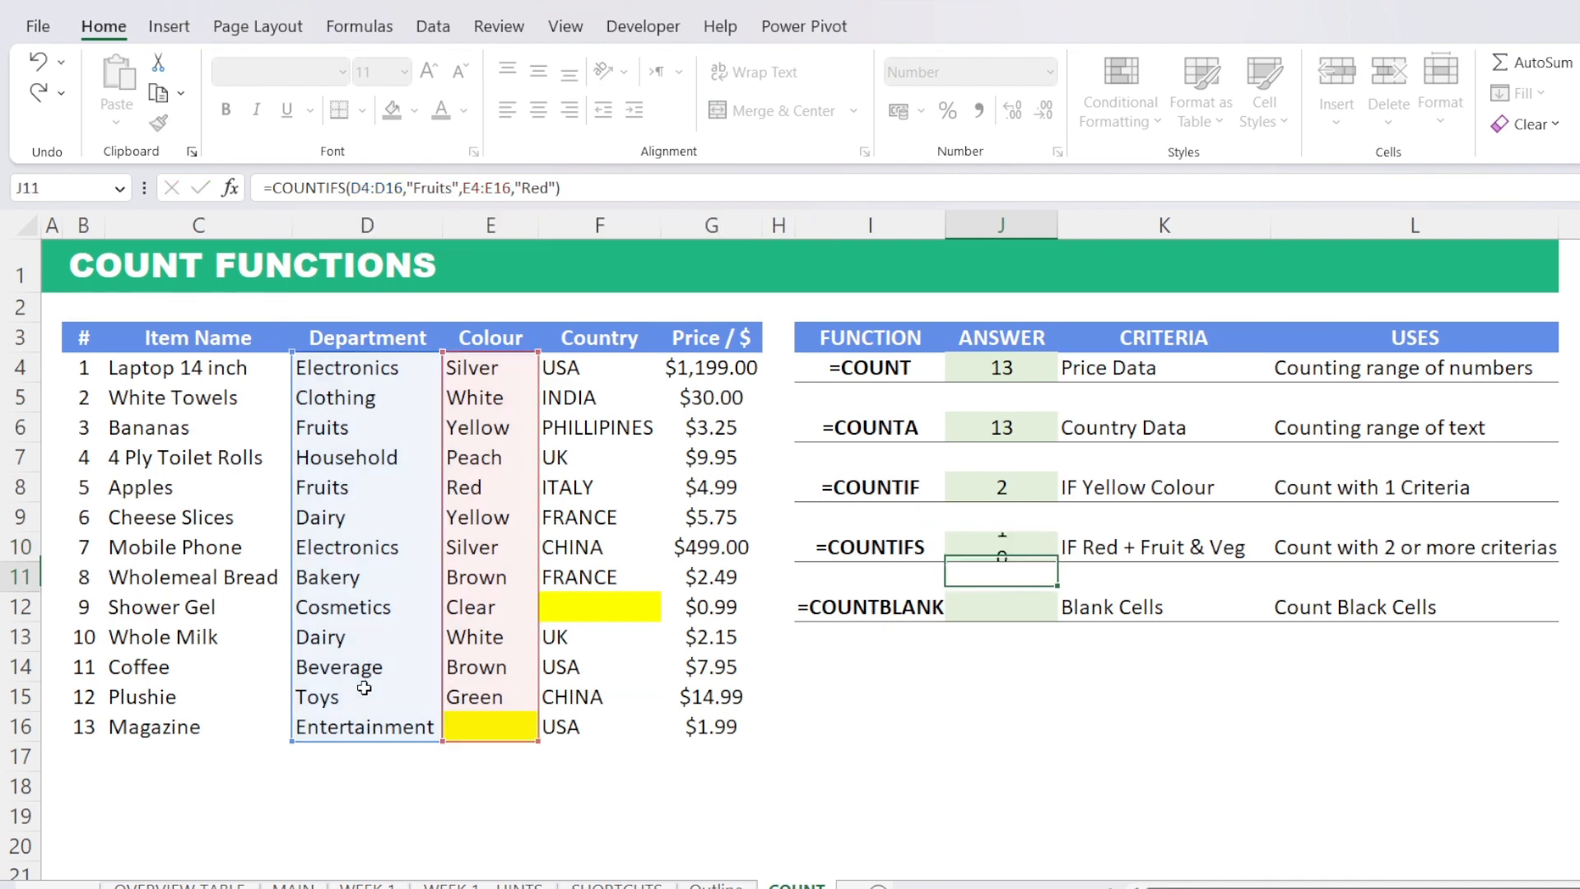
- Check the COUNTIFS answer in J10 against the department and colour of the Apples and Bananas rows
left_click(985, 548)
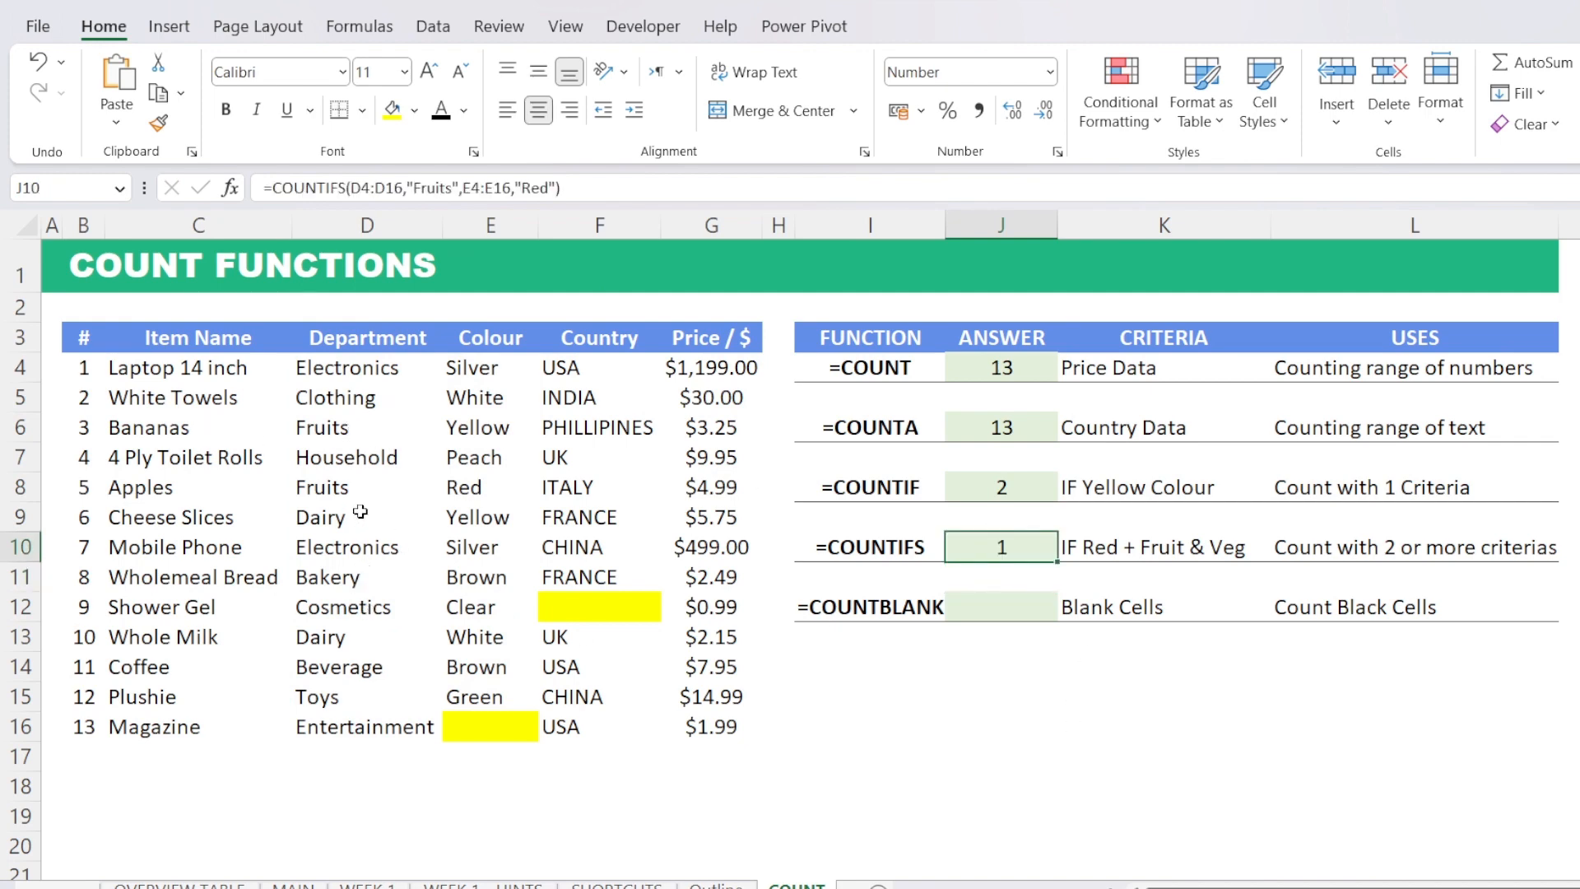
left_click_drag(341, 484, 469, 486)
key("ctrl+v")
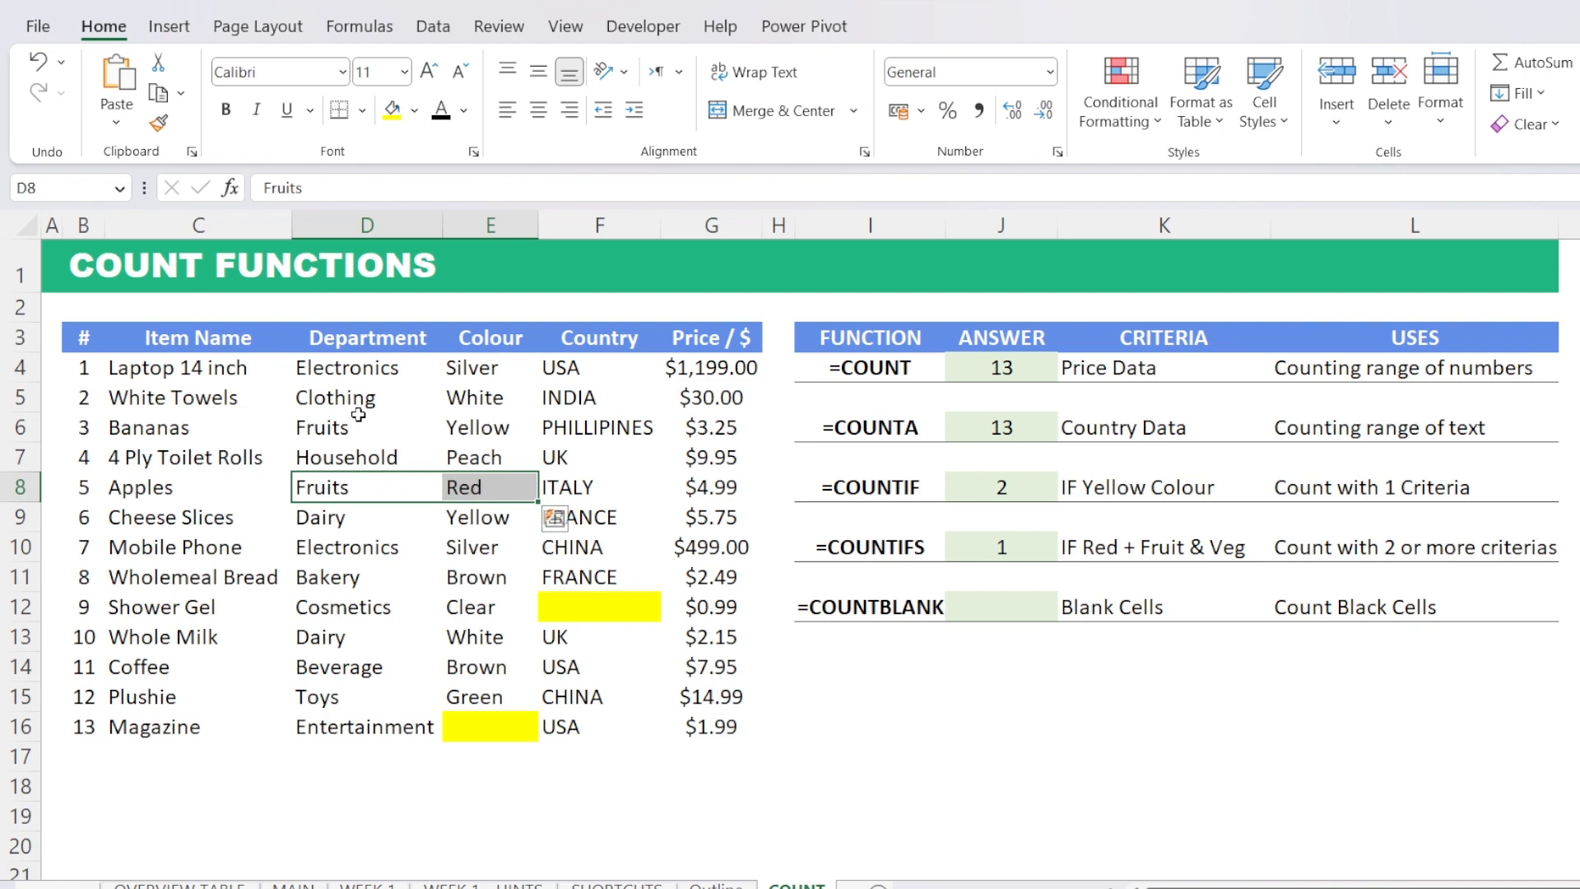
left_click_drag(353, 427, 512, 436)
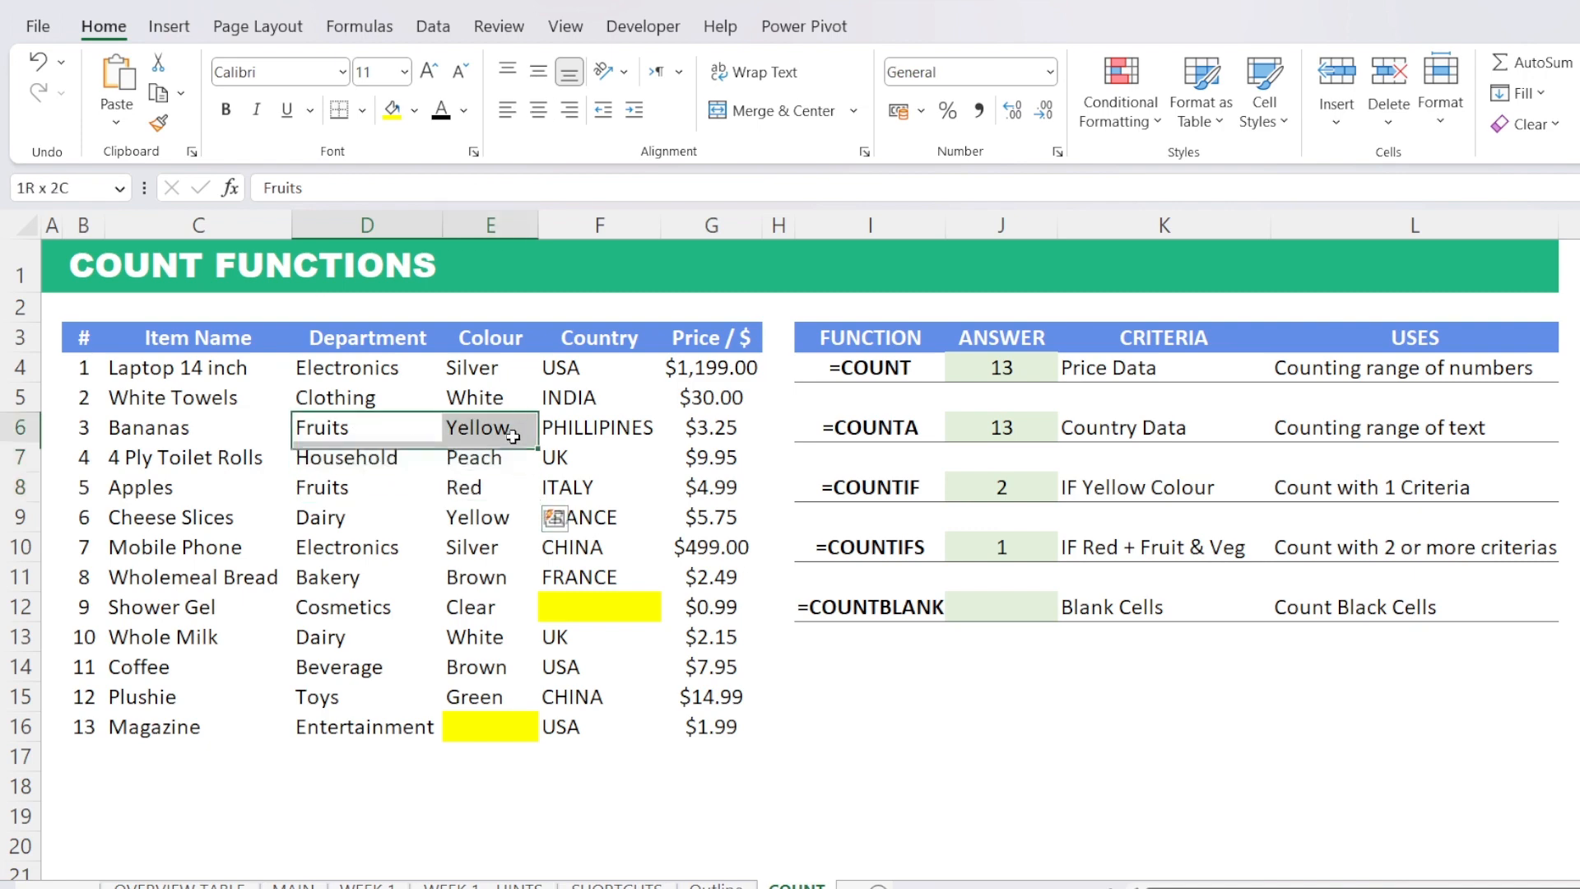
left_click(1012, 551)
- Enter a COUNTBLANK formula in J12 that counts the empty cells of the Colour range E4:E16
left_click(1014, 607)
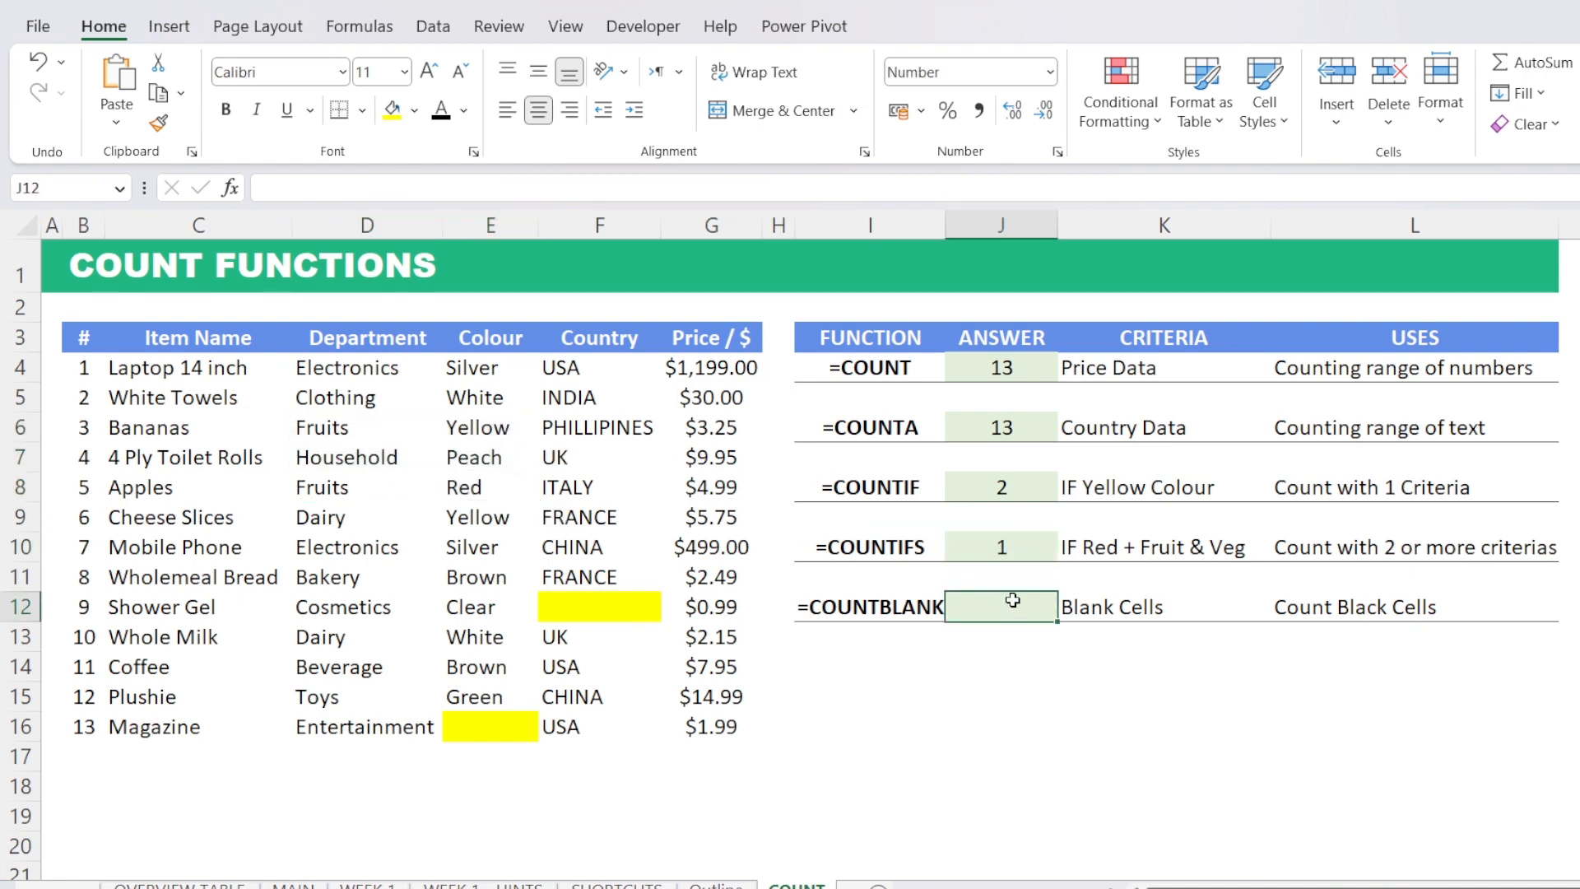
type("=count")
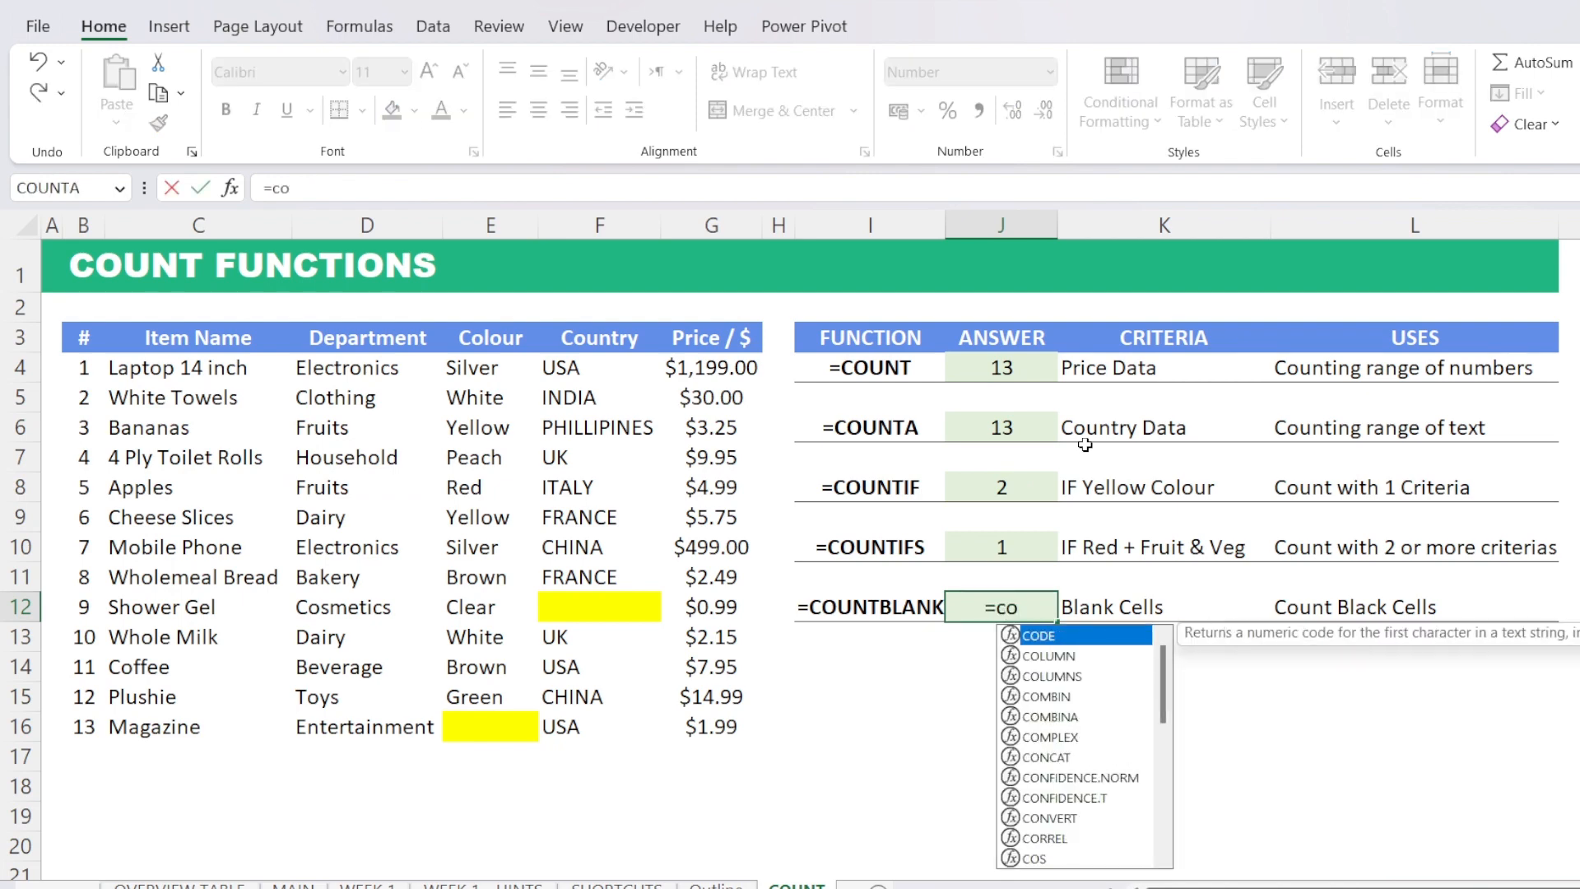
key("Down")
key("Down")
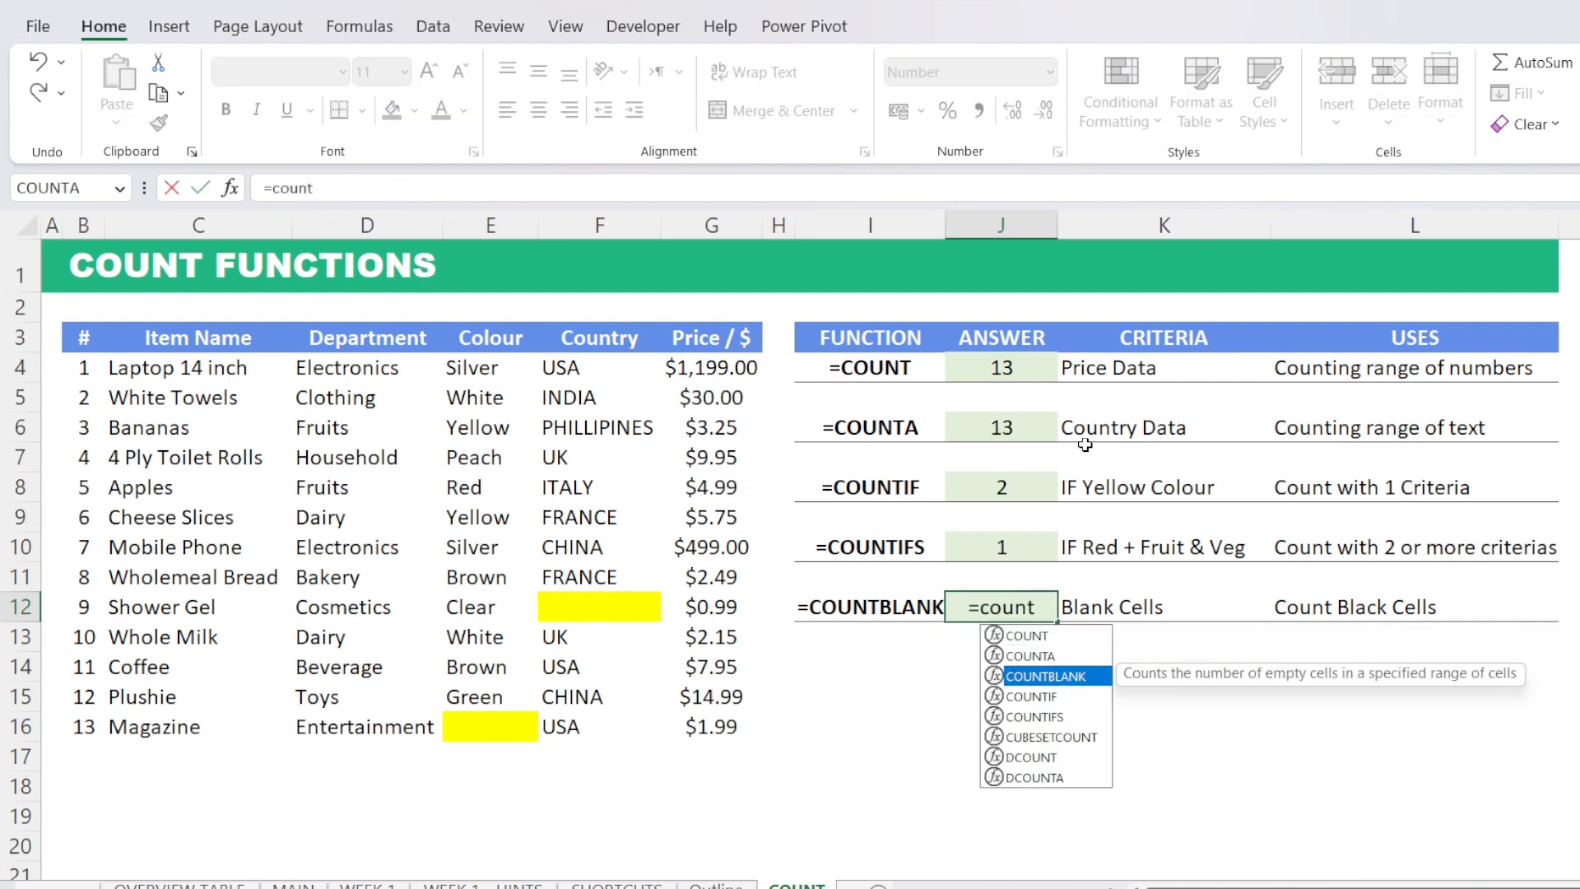
key("Tab")
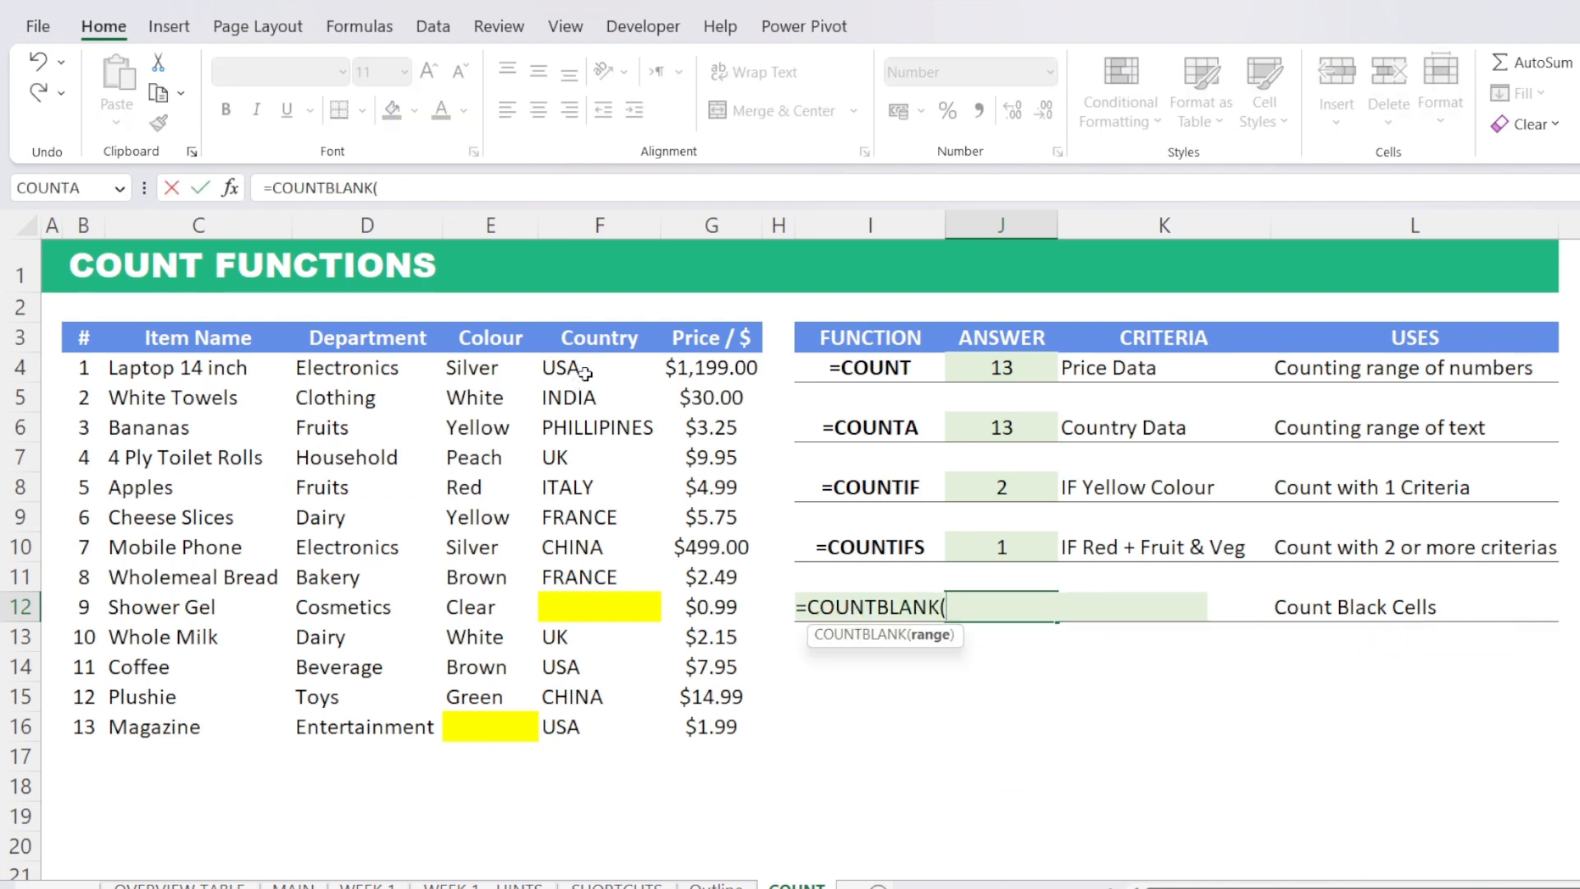
left_click(492, 363)
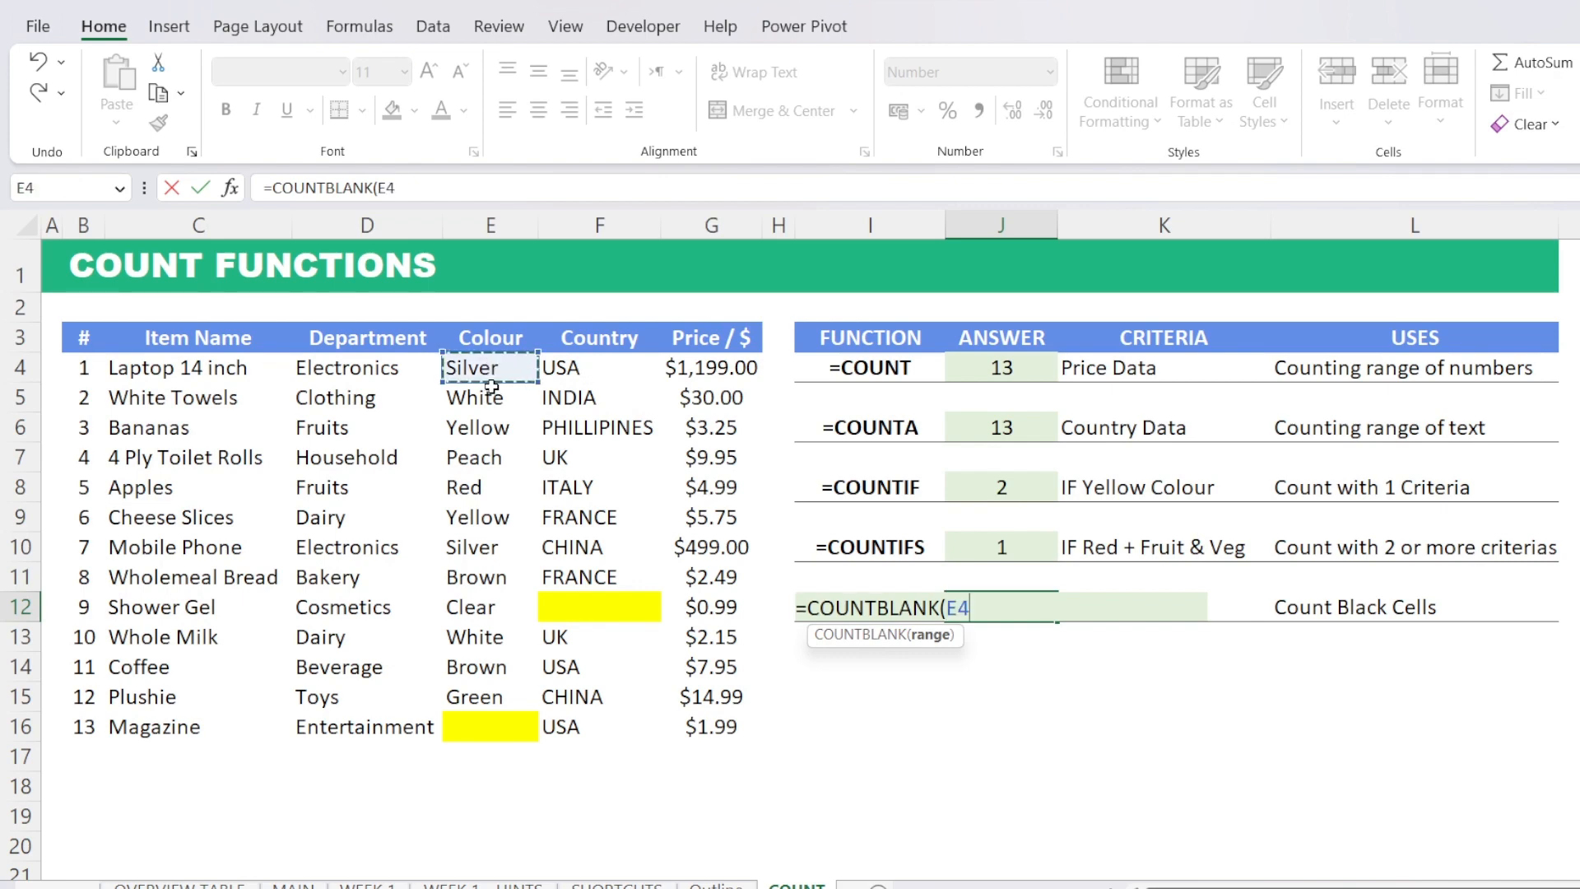
left_click_drag(491, 387, 508, 722)
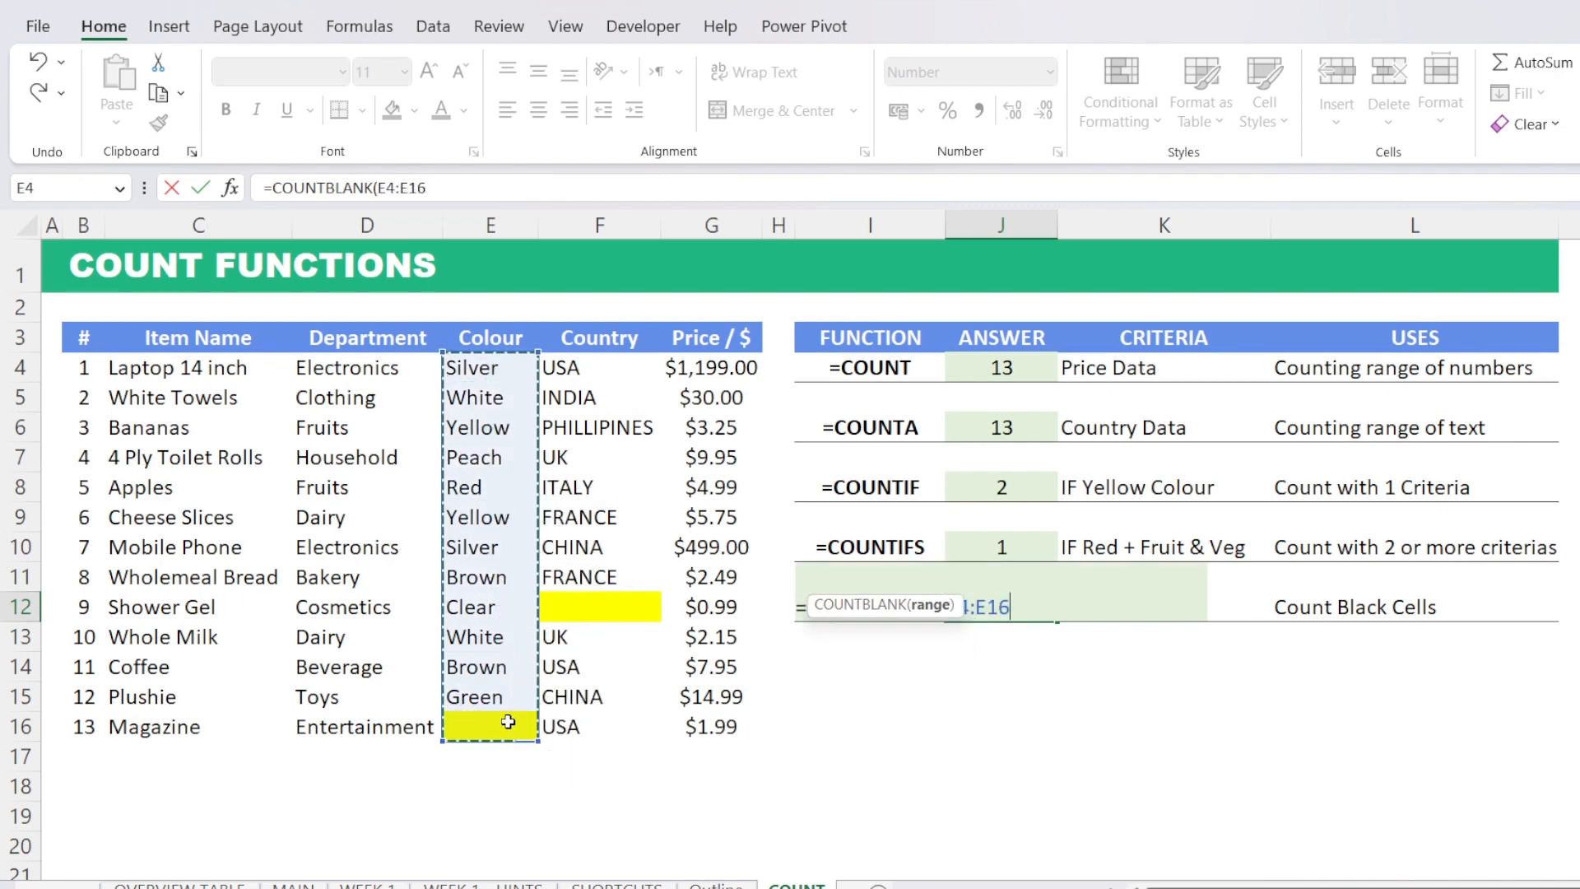
key("Return")
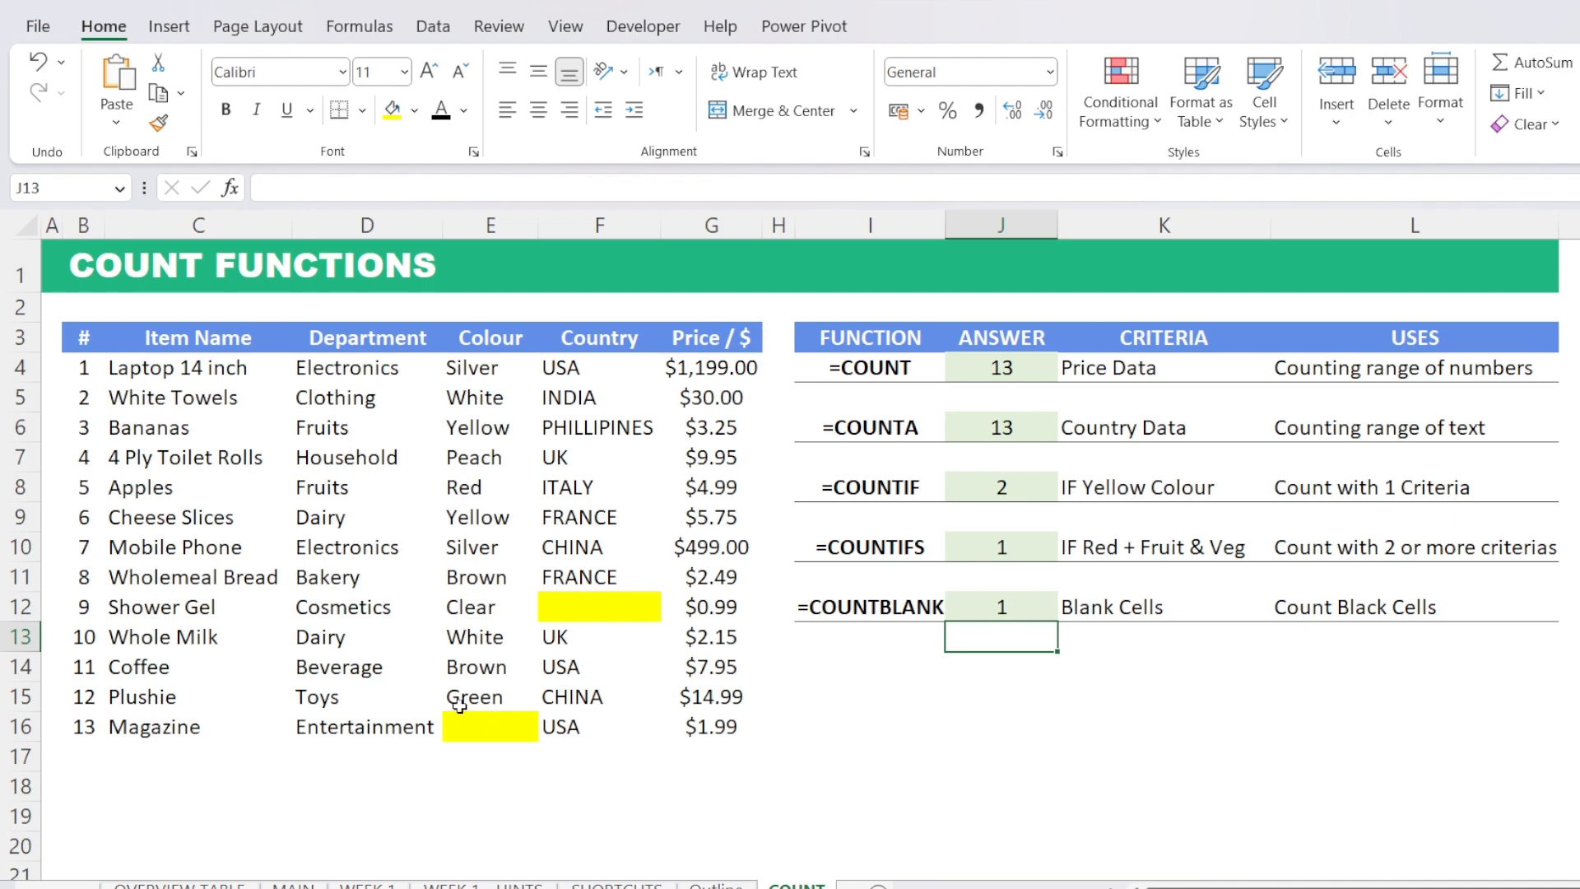
left_click(494, 724)
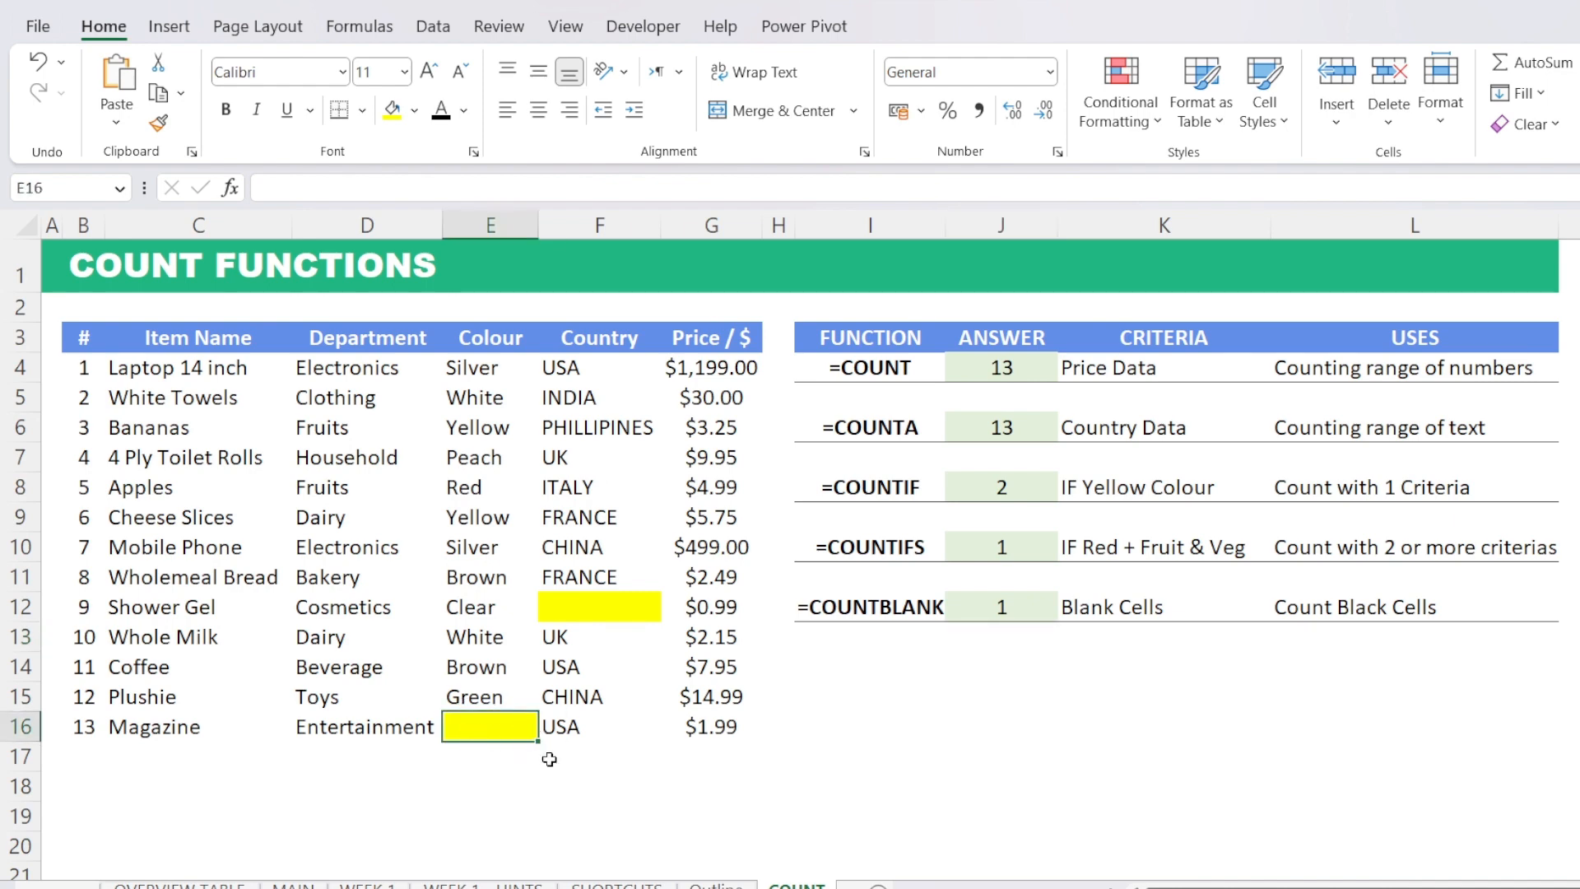
- Clear the Country entry of the Whole Milk row in F13
left_click(638, 635)
key("Delete")
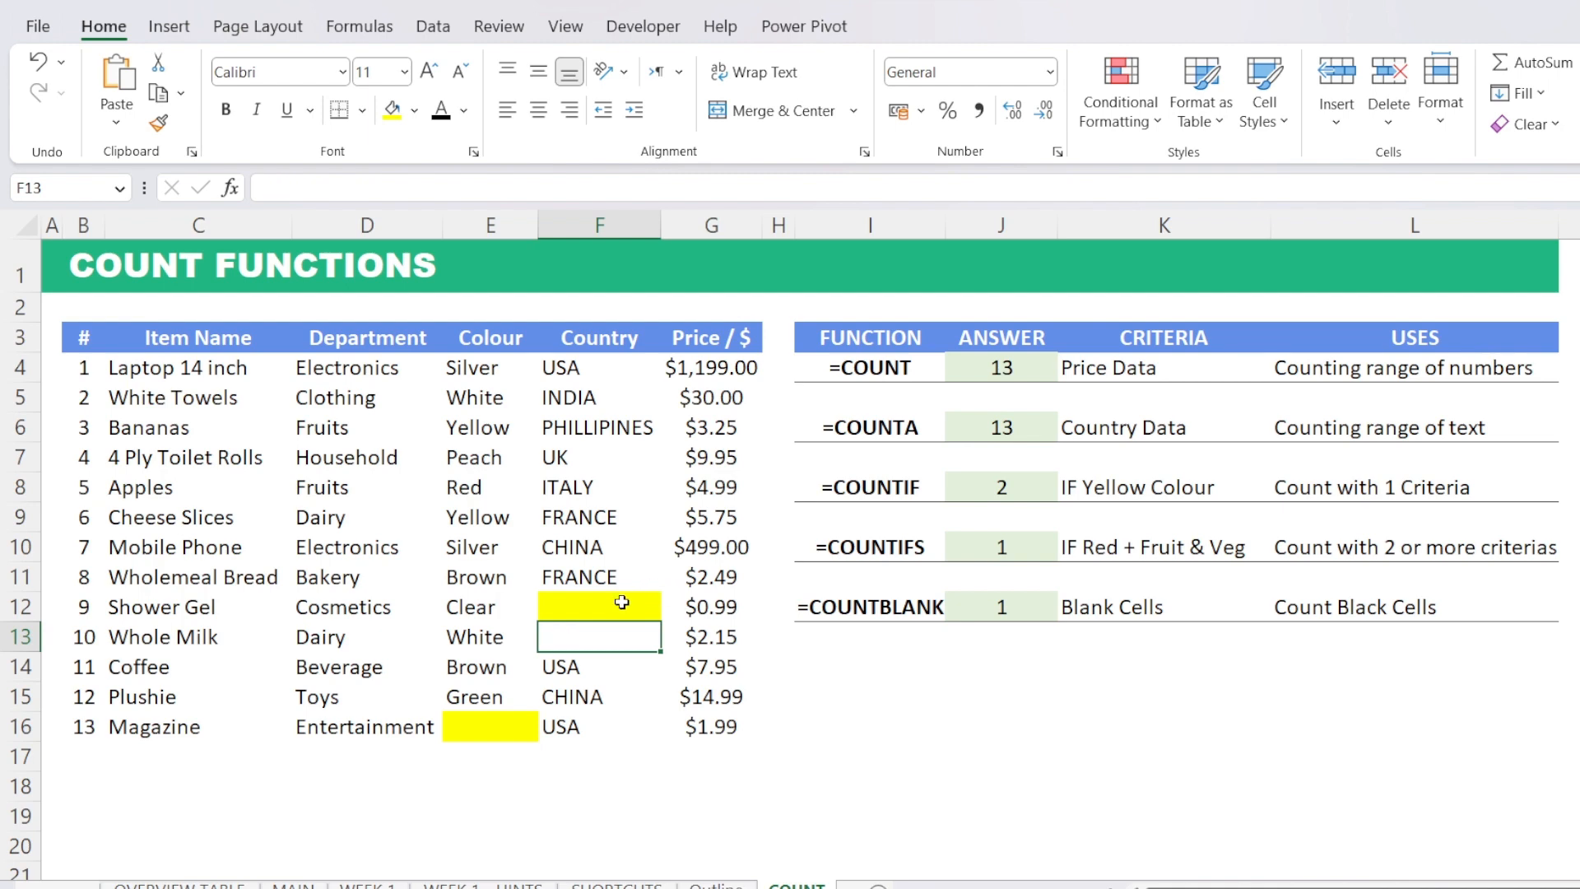
left_click_drag(620, 608, 617, 641)
- Shift the range of the COUNTBLANK formula in J12 to the Country column, F4:F16
left_click(969, 611)
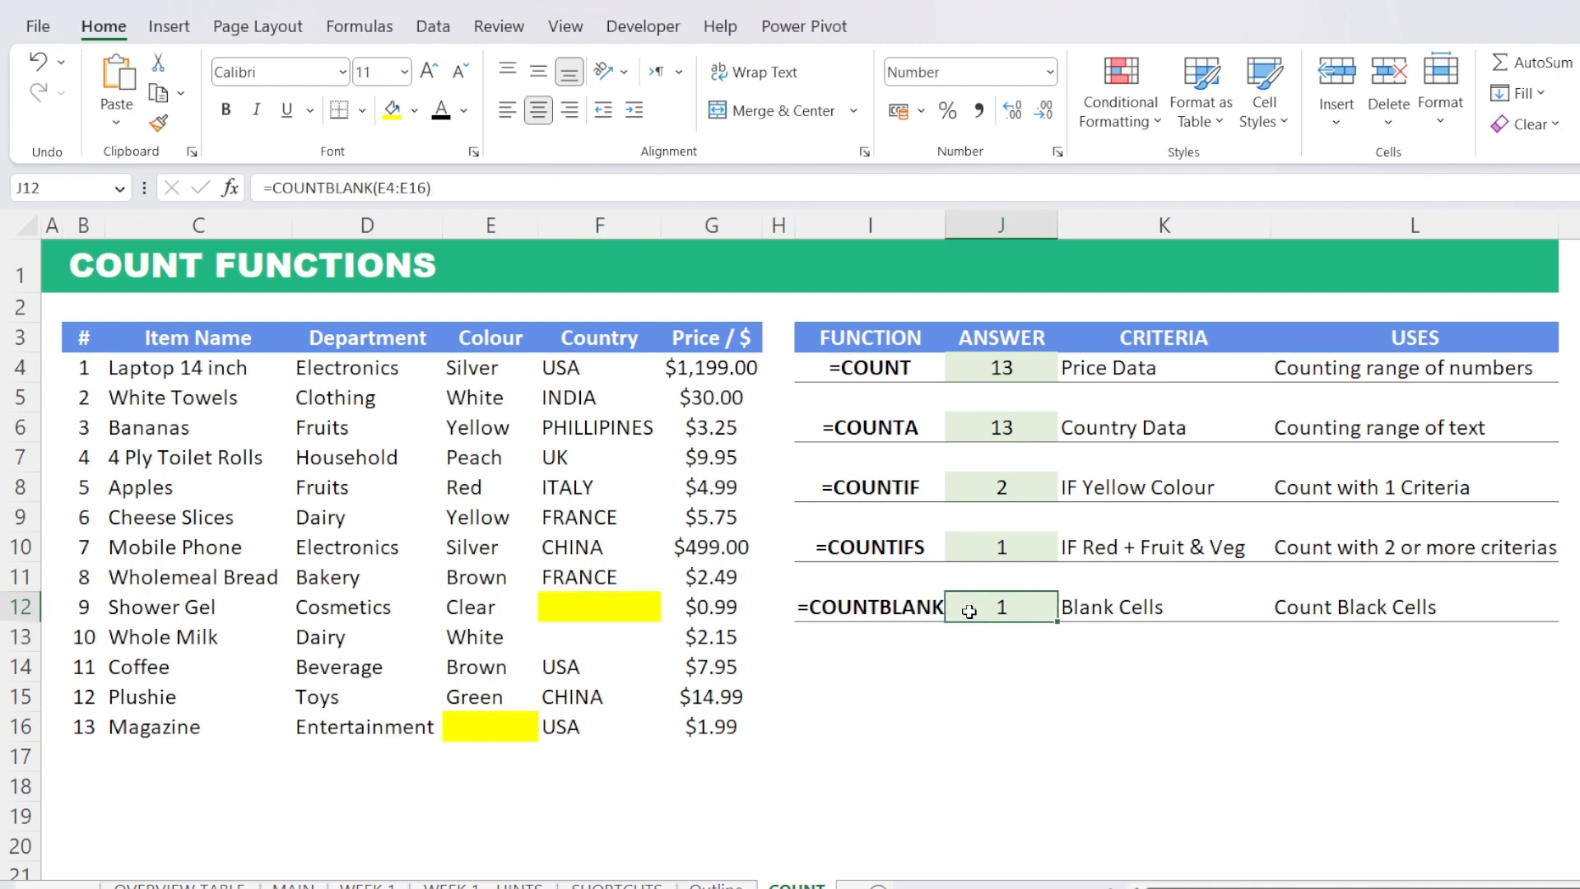
left_click(621, 182)
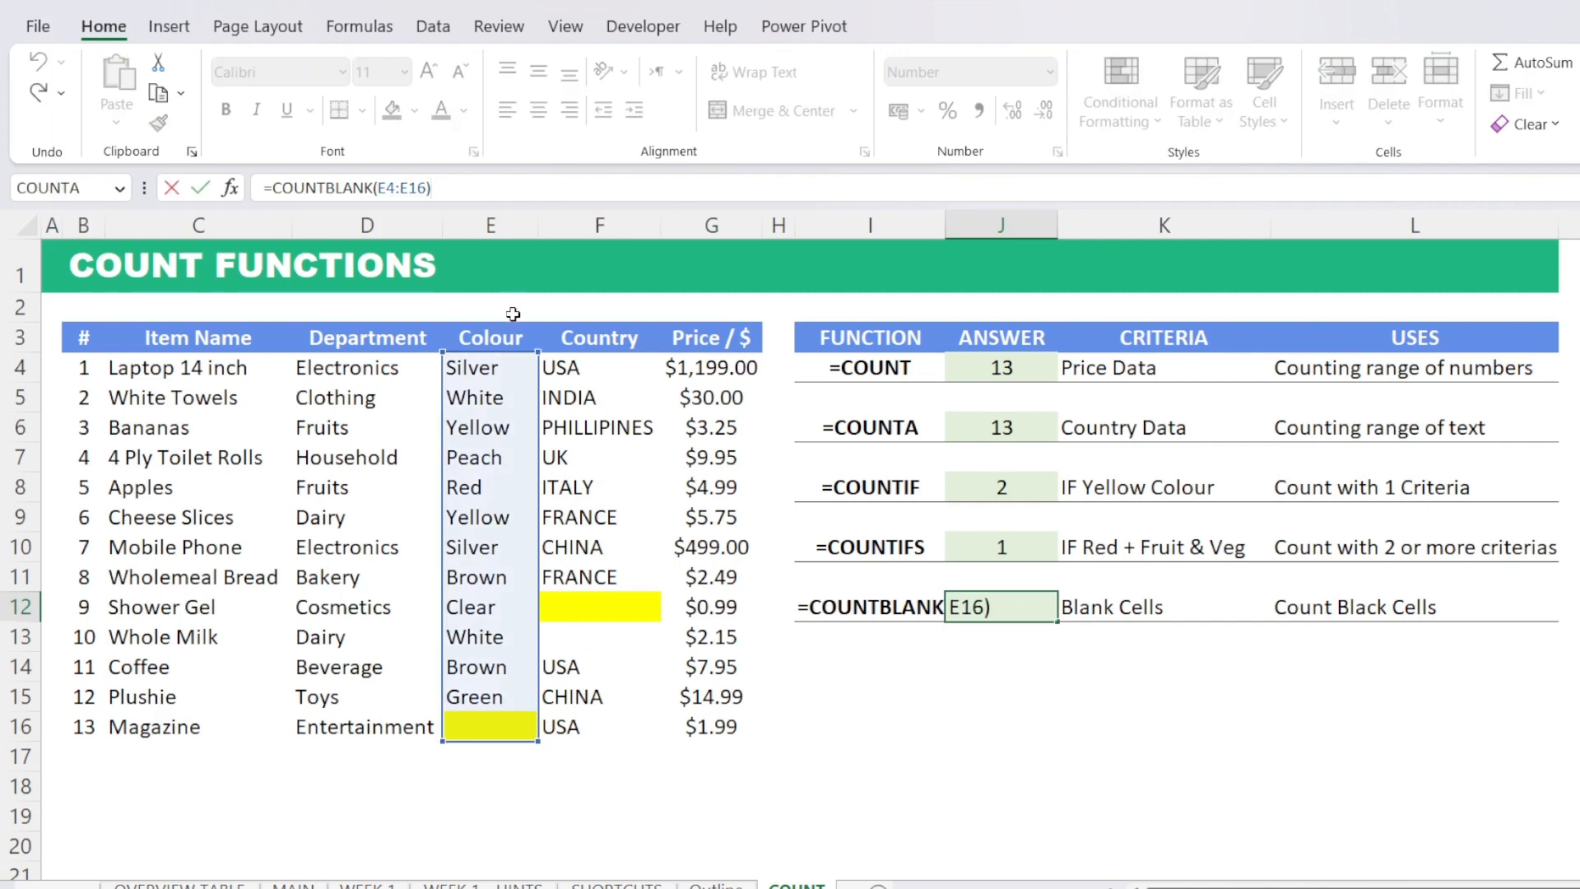
left_click_drag(506, 352, 590, 362)
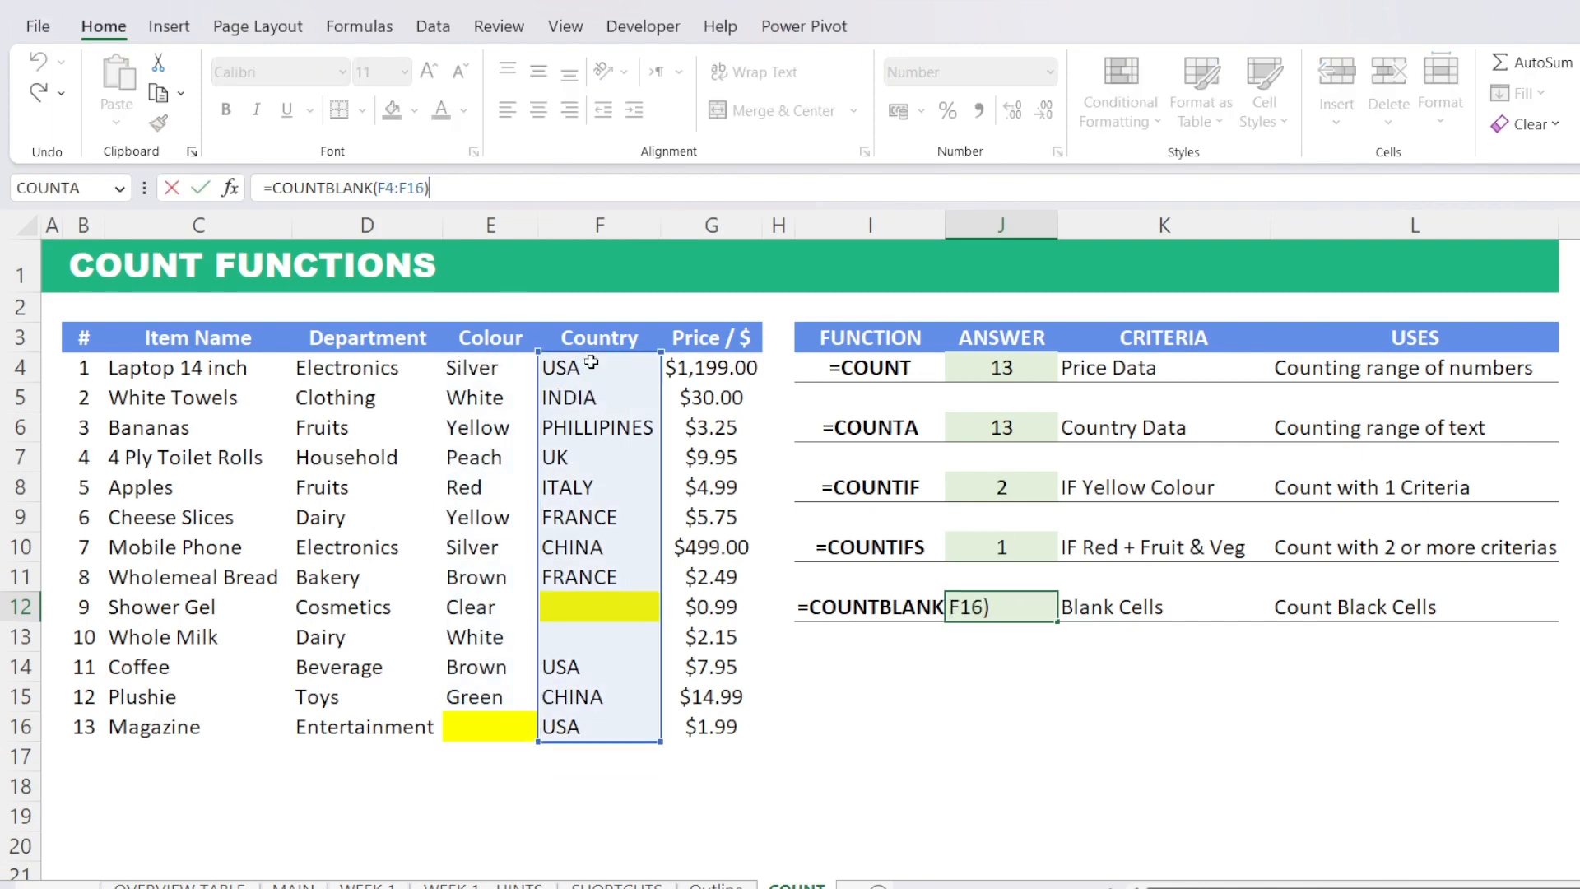
key("Return")
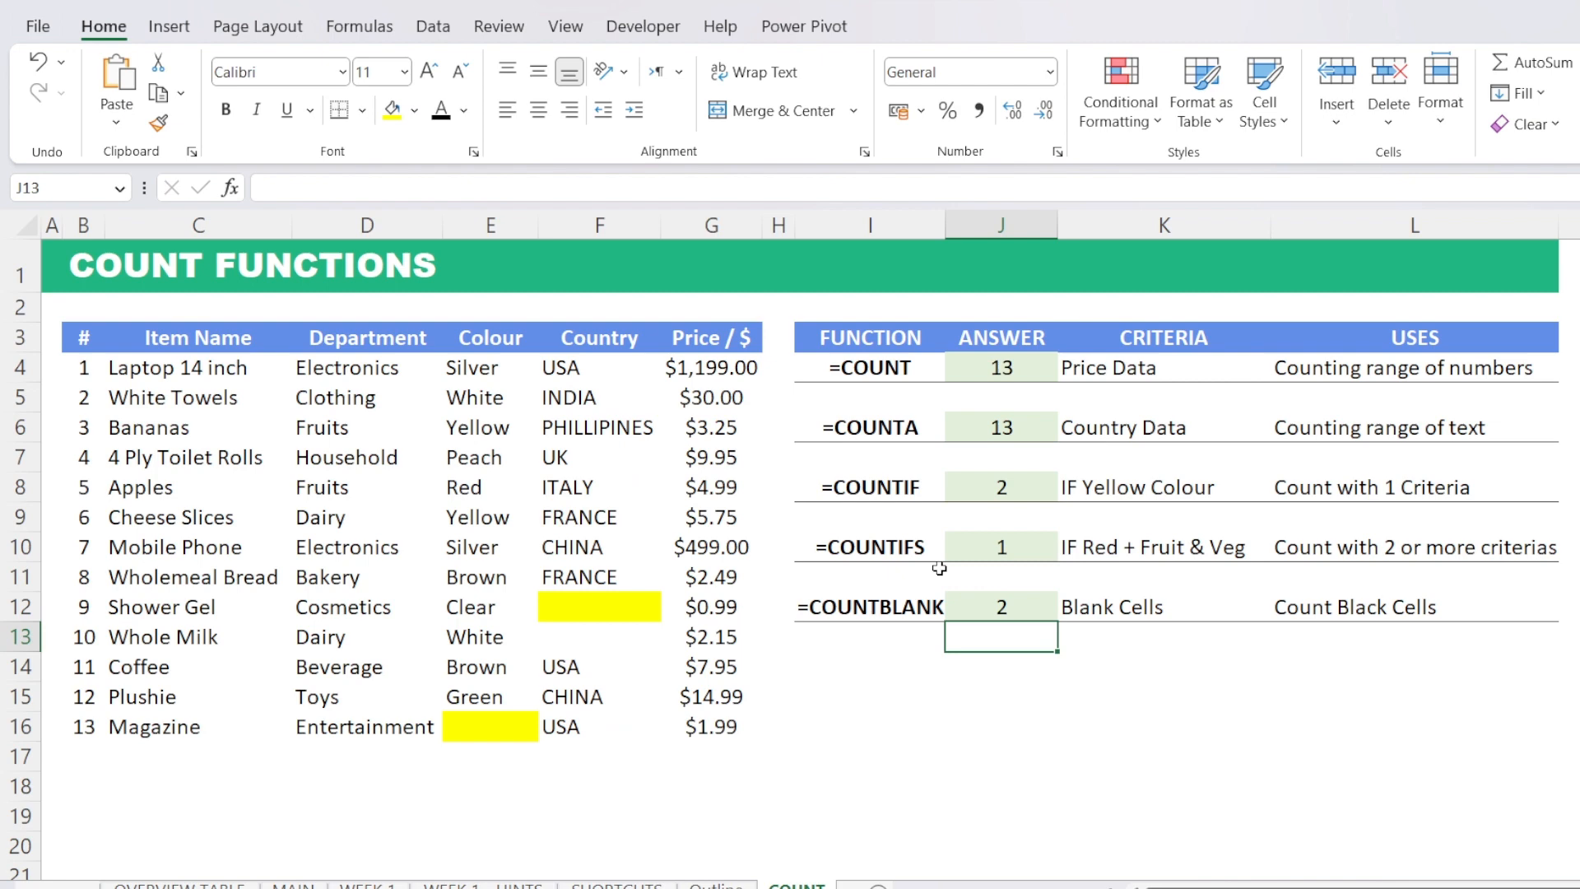
left_click(1003, 605)
left_click(1005, 658)
left_click(836, 675)
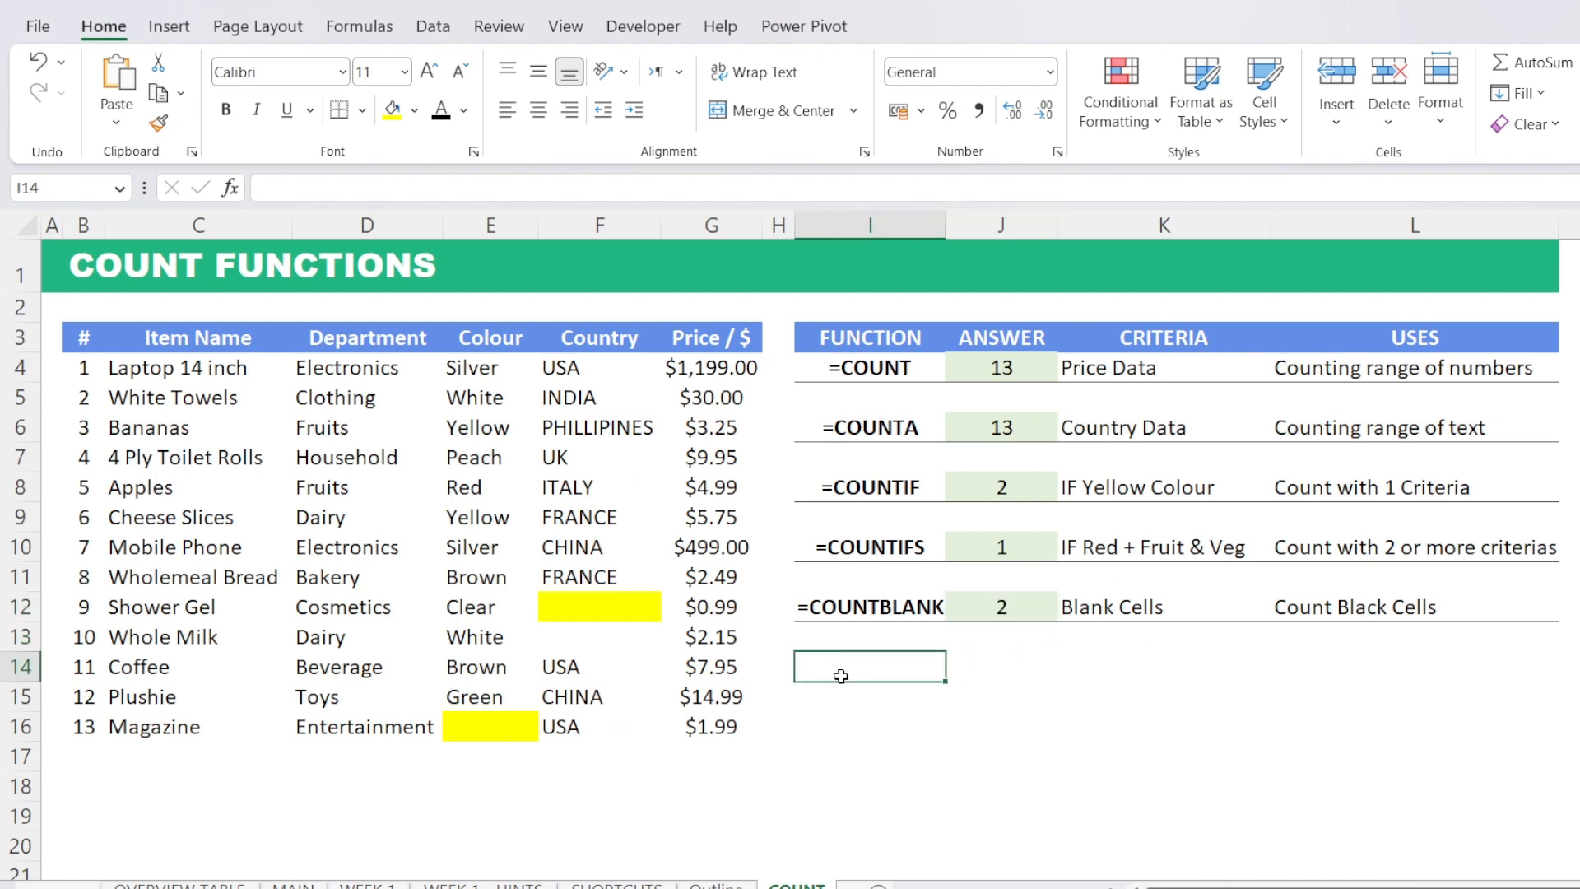